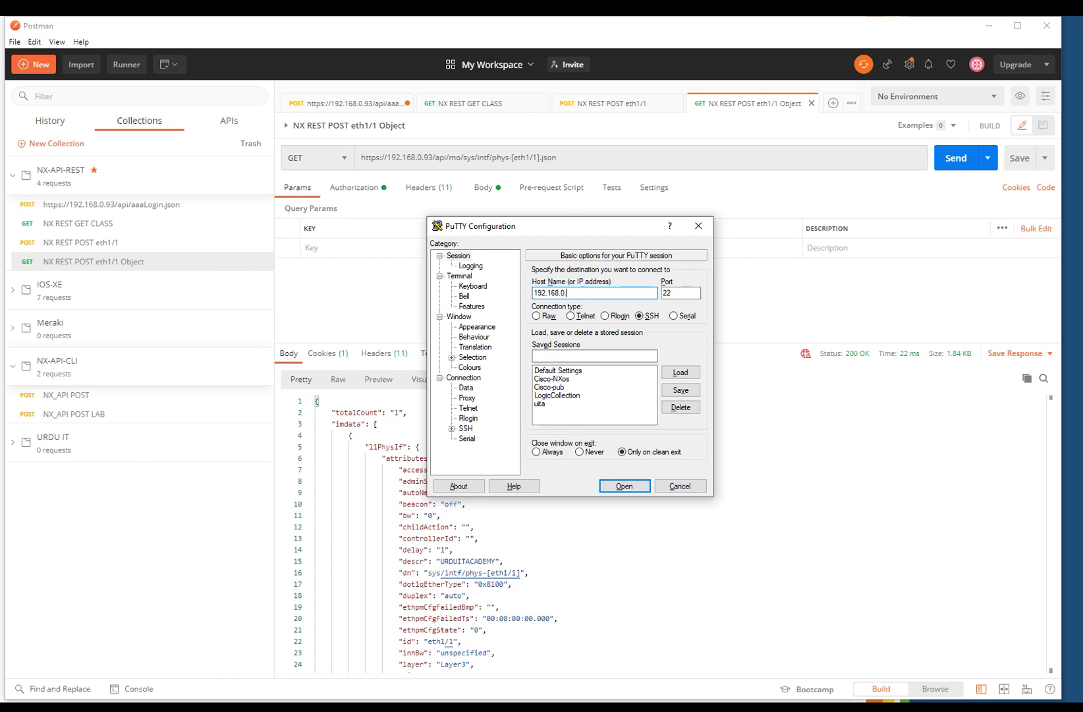
- Log in to the NX-OSv9K switch over SSH, reach the switch# prompt, then minimize PuTTY
key(Return)
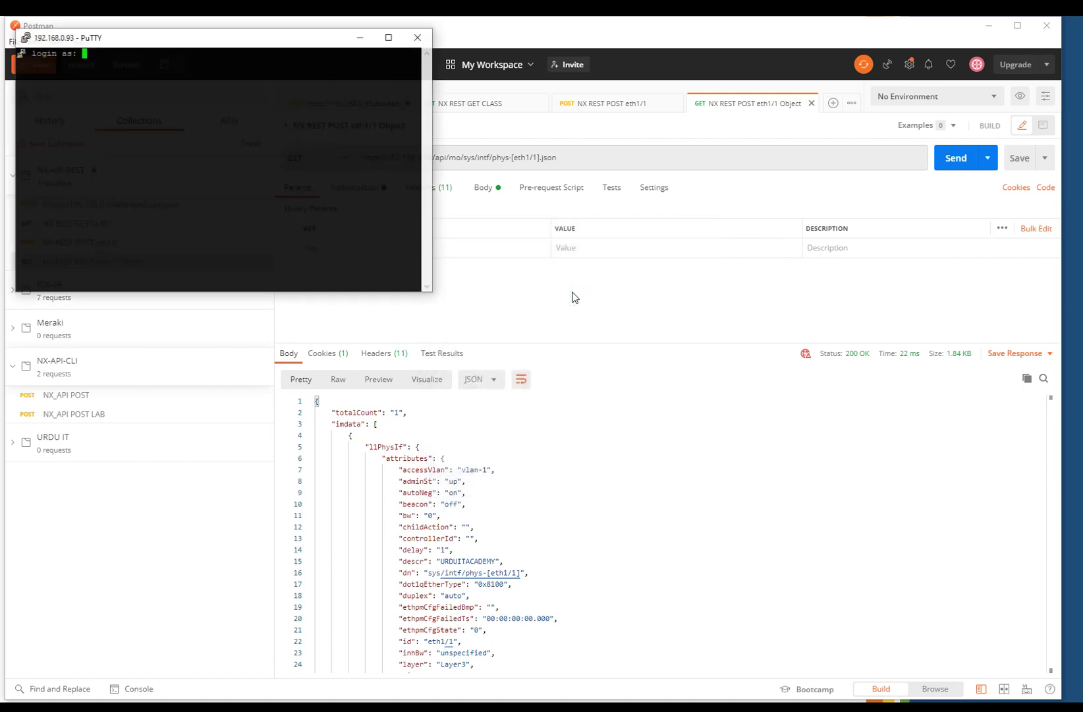
text(admin)
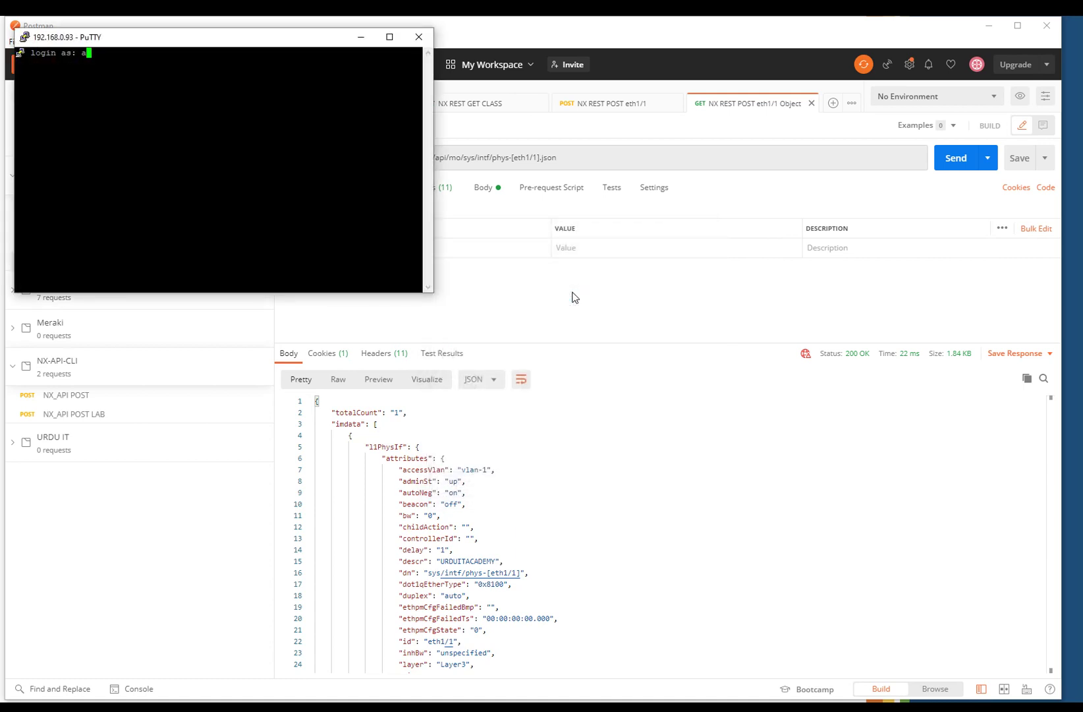
key(Return)
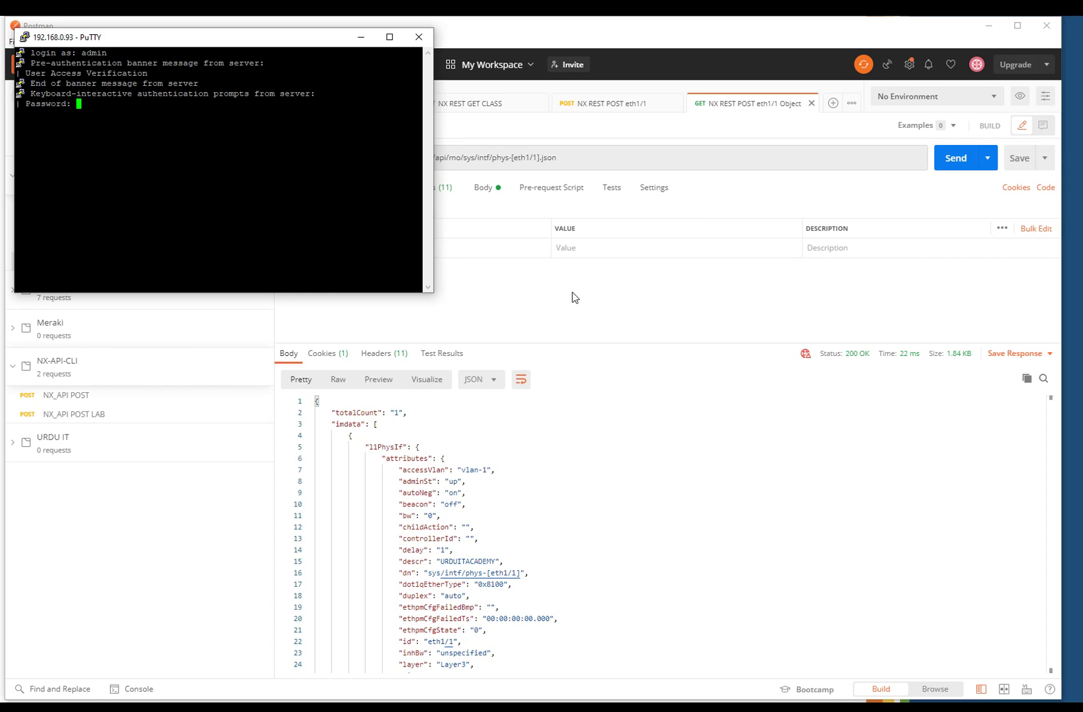
key(Return)
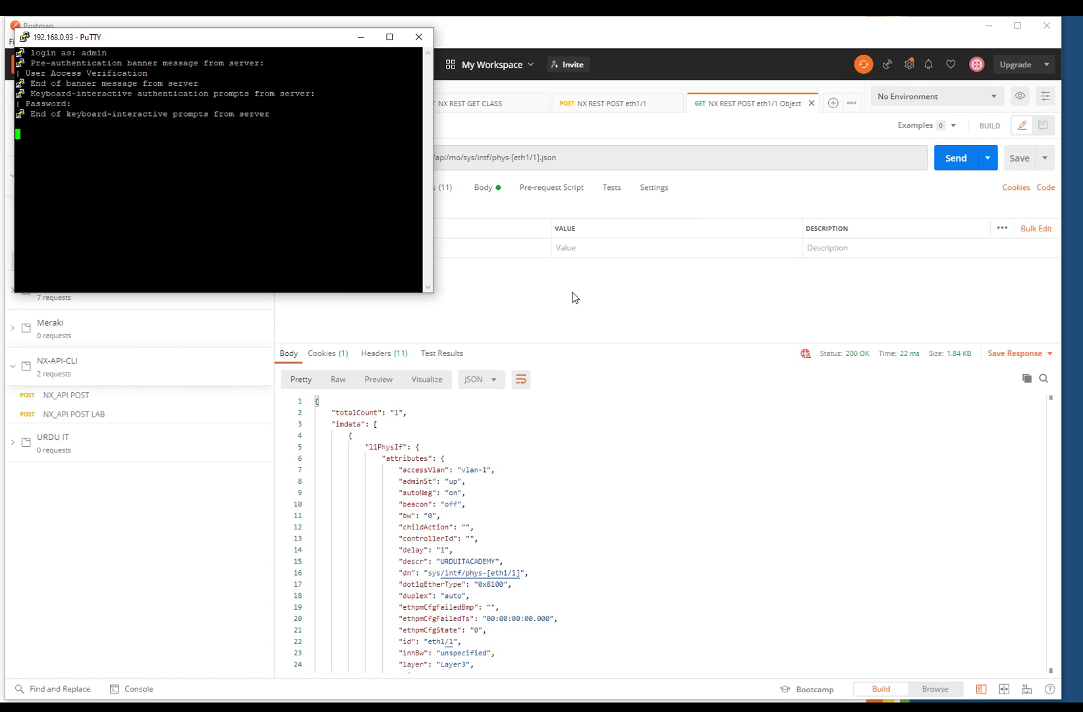
key(Return)
key(Return)
key(Return)
key(Return)
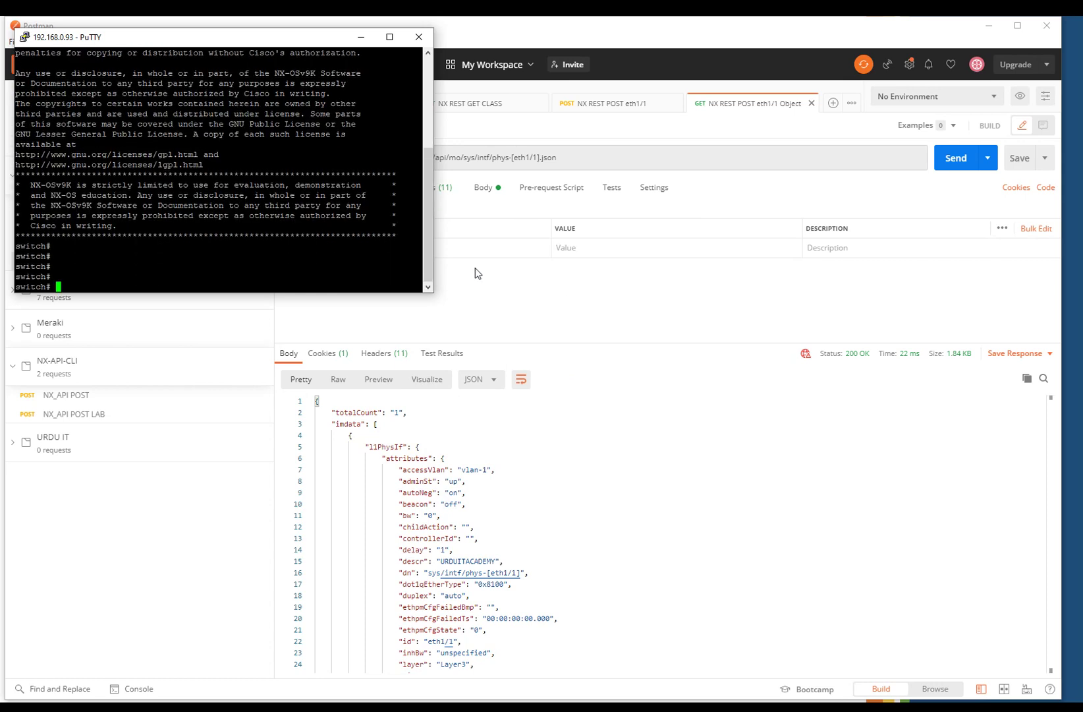
click(361, 37)
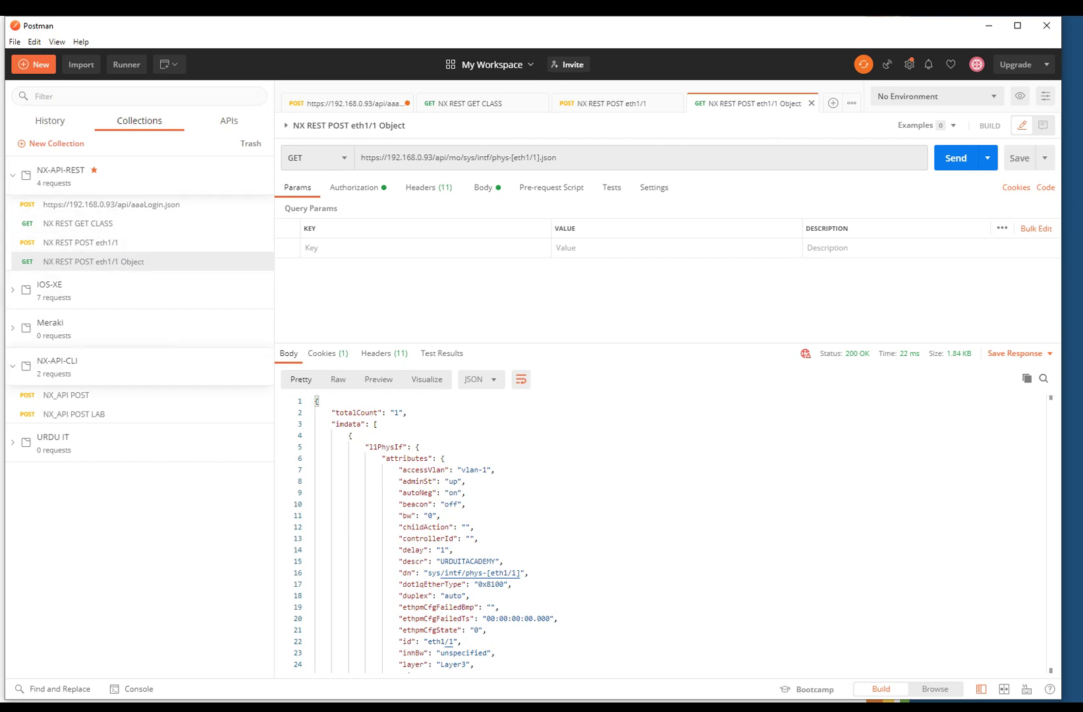
- Bring up Firefox's Visore page, resize and reposition the window, and refresh the sys topSystem object
key(alt+Tab)
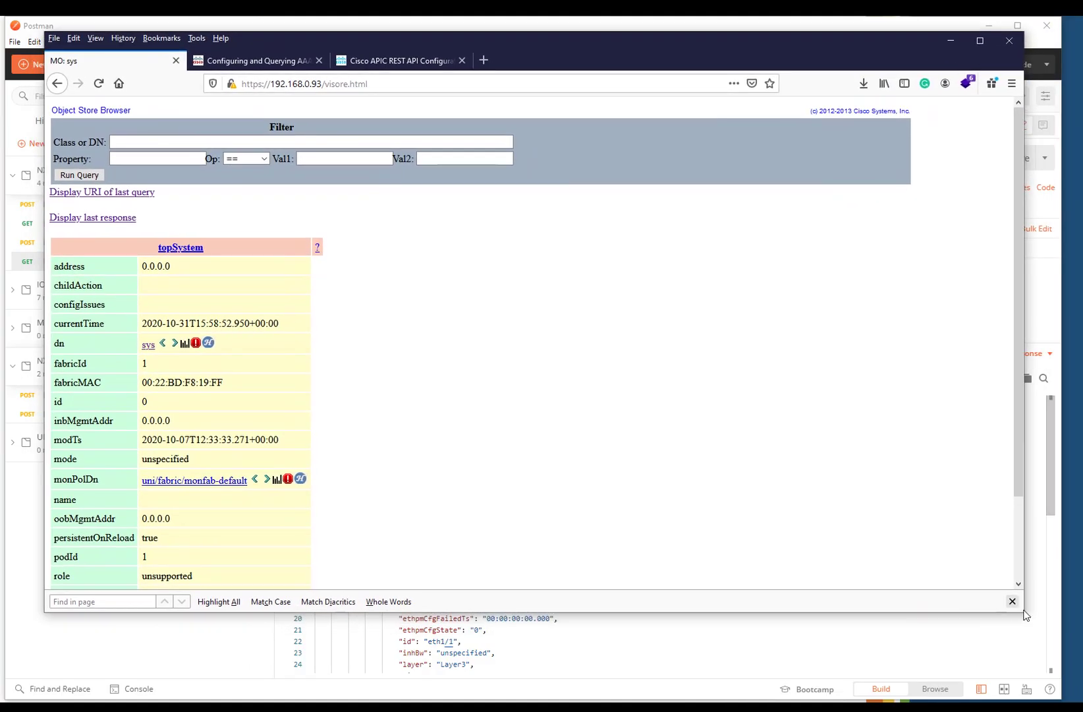
drag(1025, 613, 1064, 699)
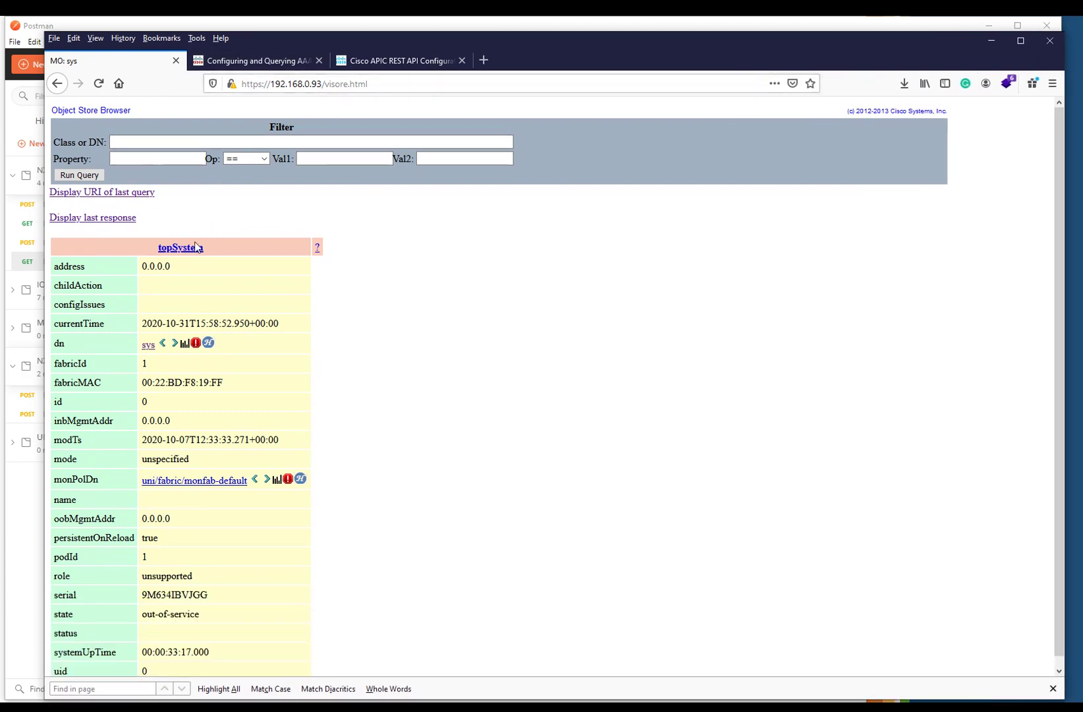
scroll(175, 349, down, 1)
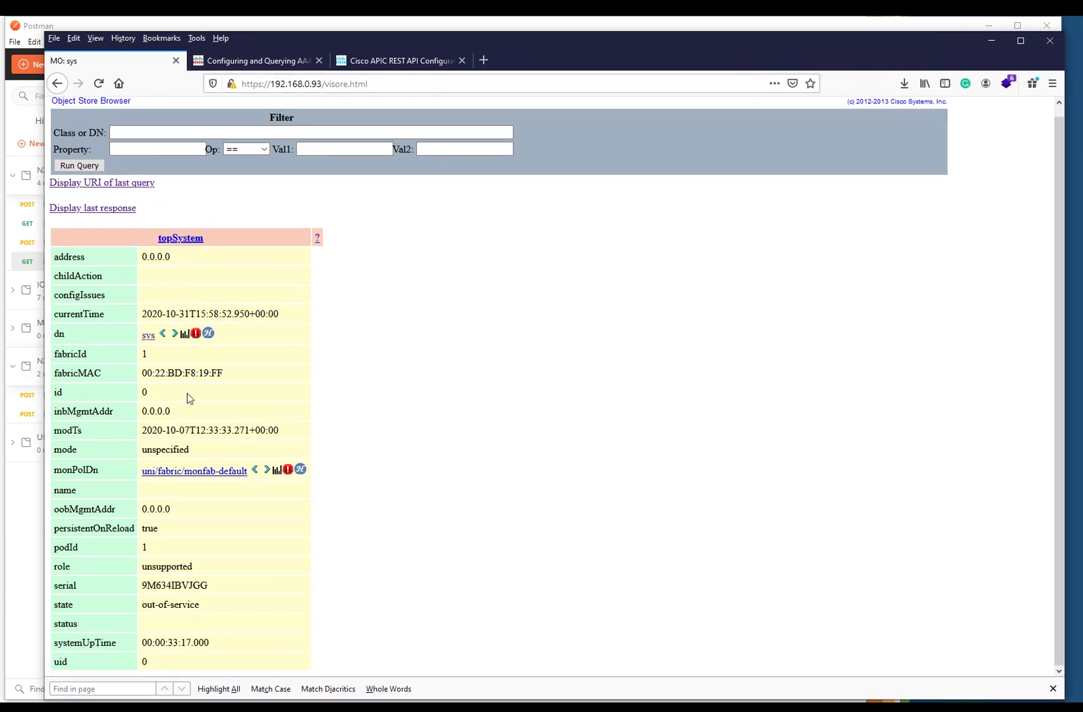
click(148, 337)
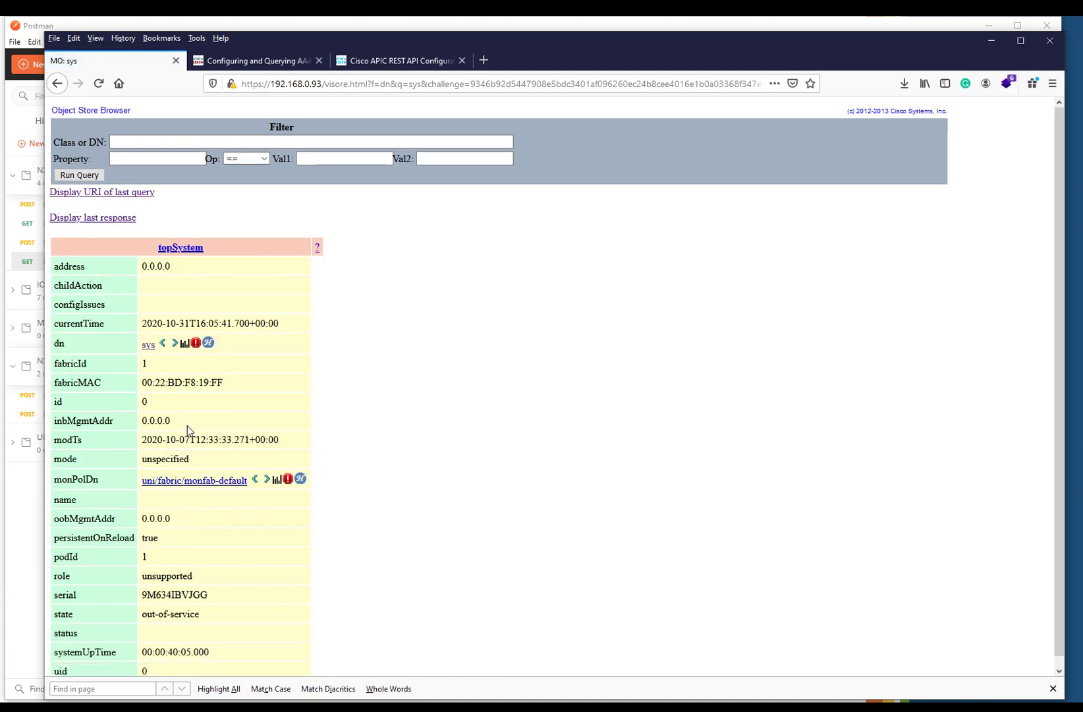
drag(259, 41, 237, 72)
scroll(210, 490, down, 1)
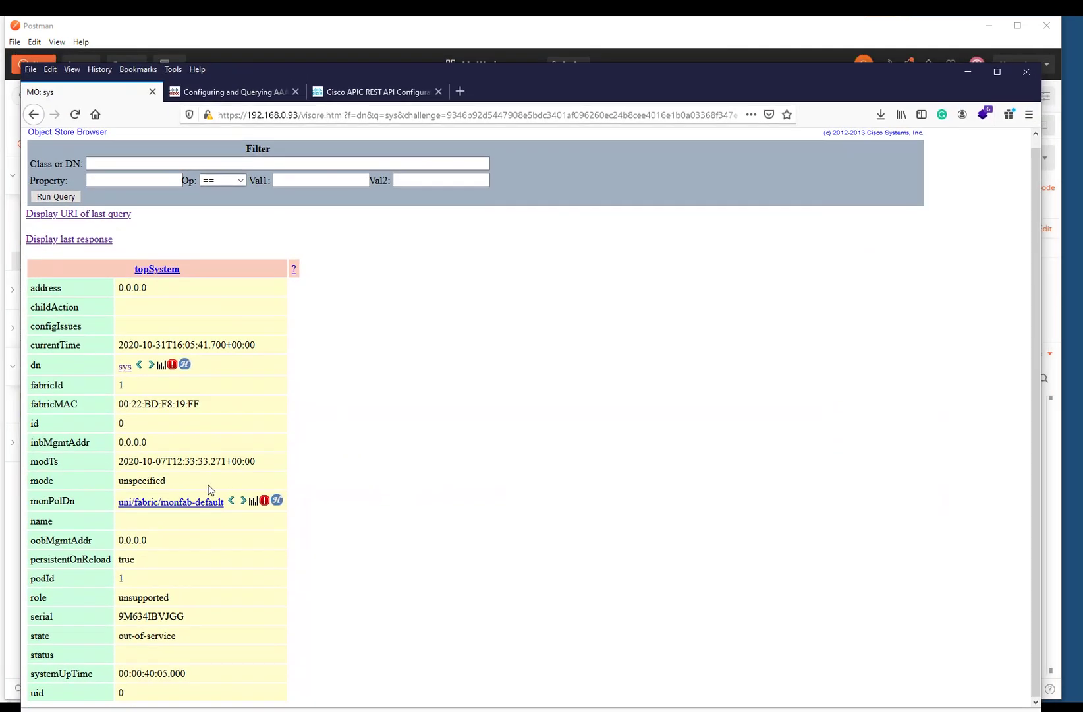
click(125, 367)
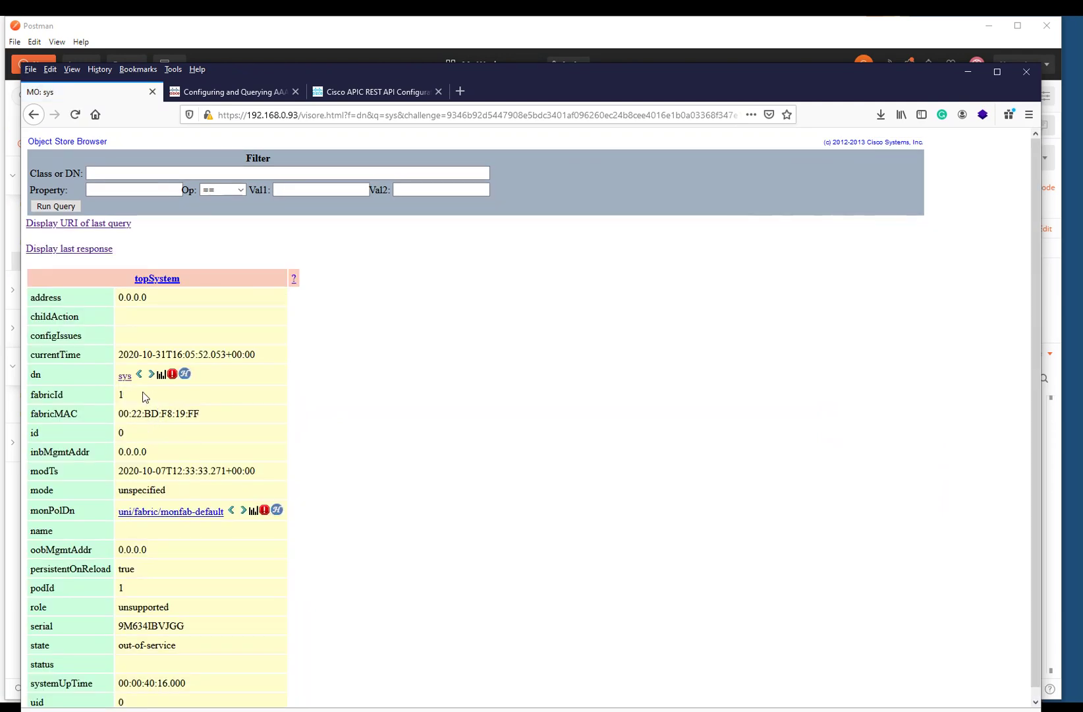
- List the child objects of sys in the Object Store Browser
click(151, 374)
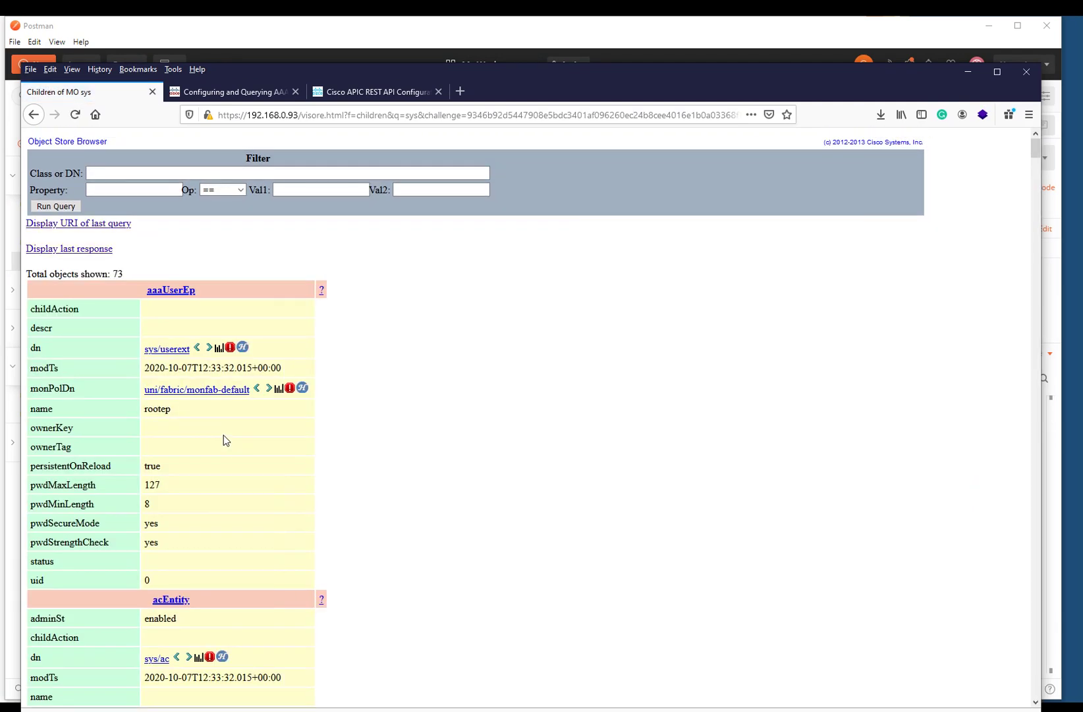
scroll(223, 440, down, 8)
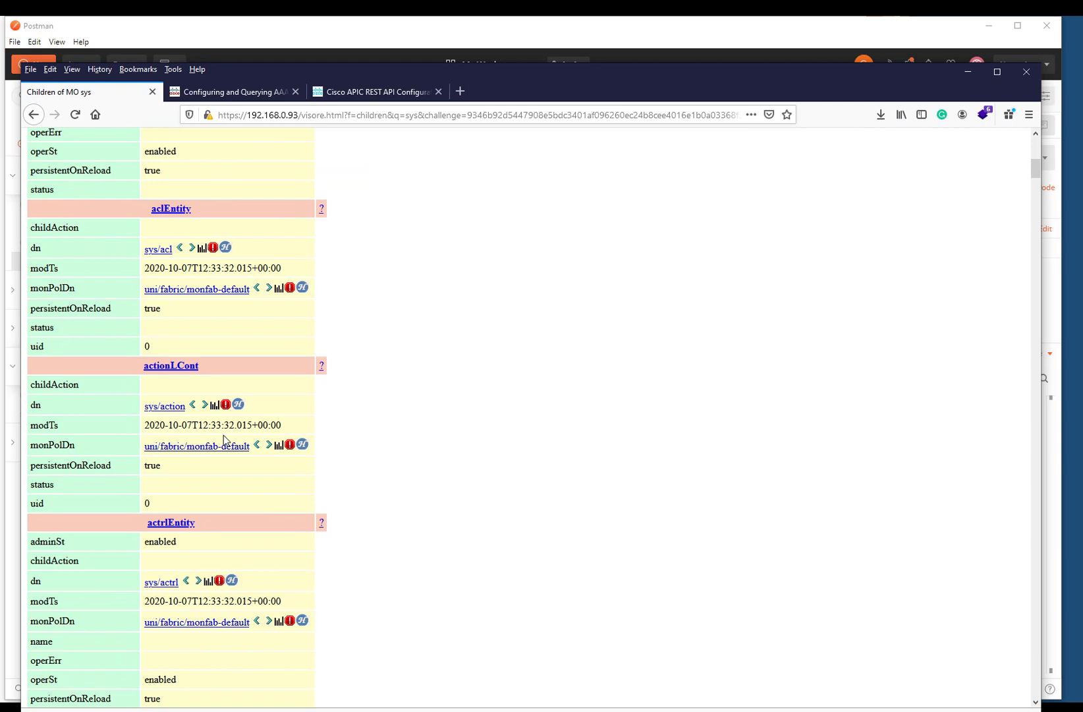
scroll(223, 440, up, 8)
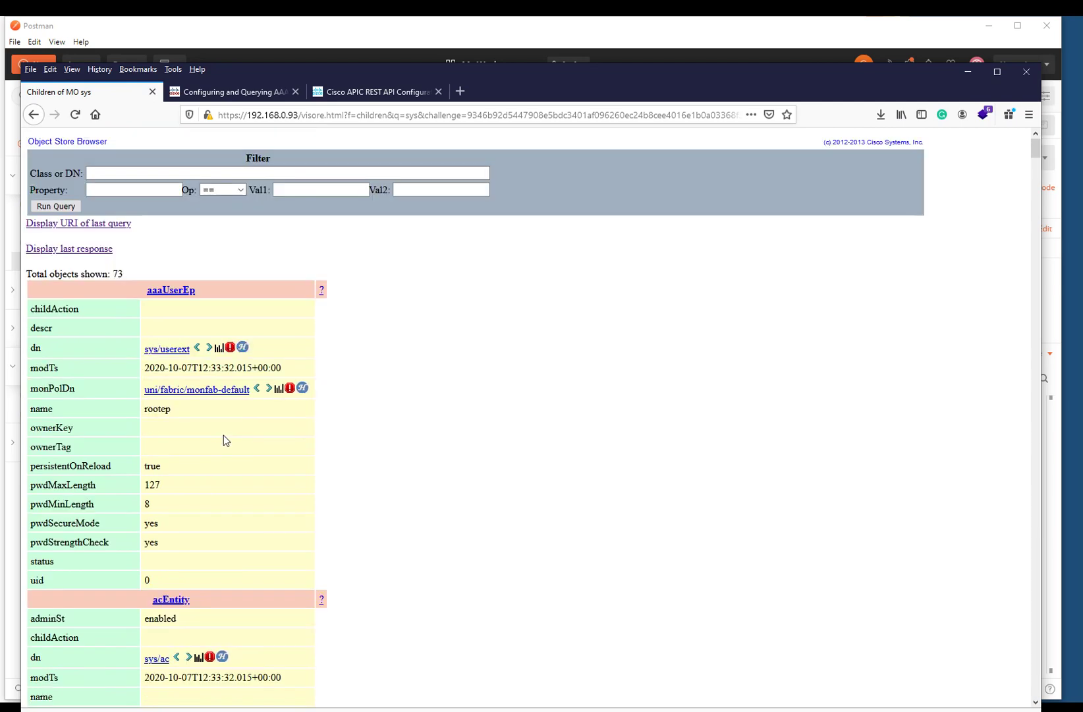
drag(526, 79, 528, 48)
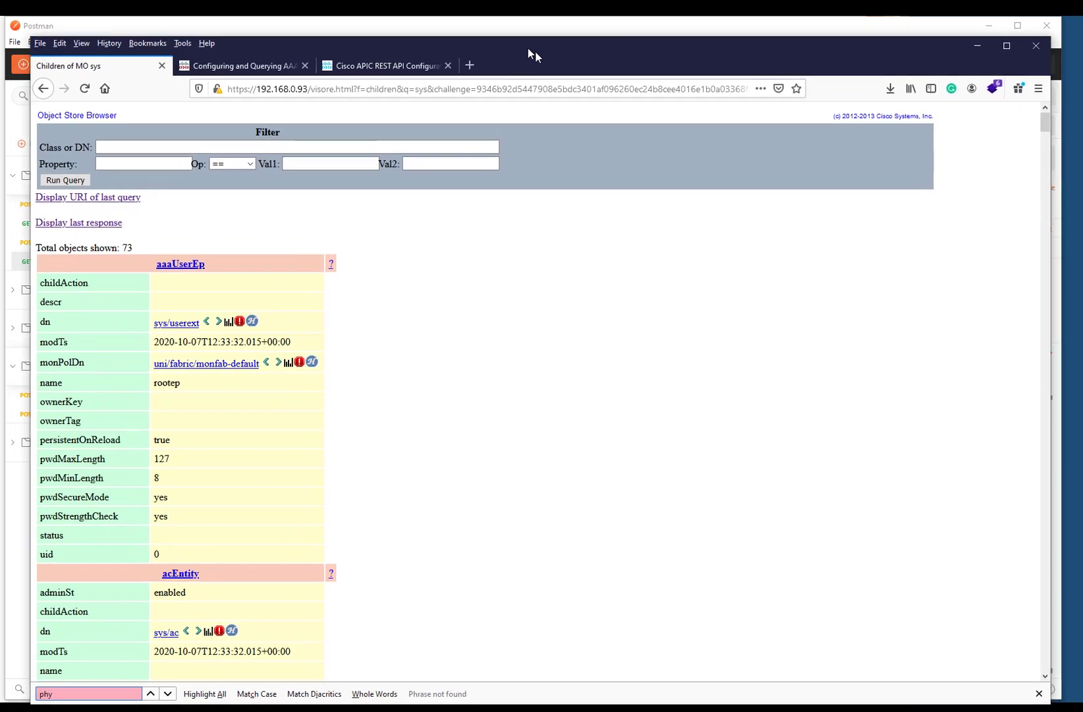
scroll(386, 514, down, 8)
scroll(384, 515, down, 5)
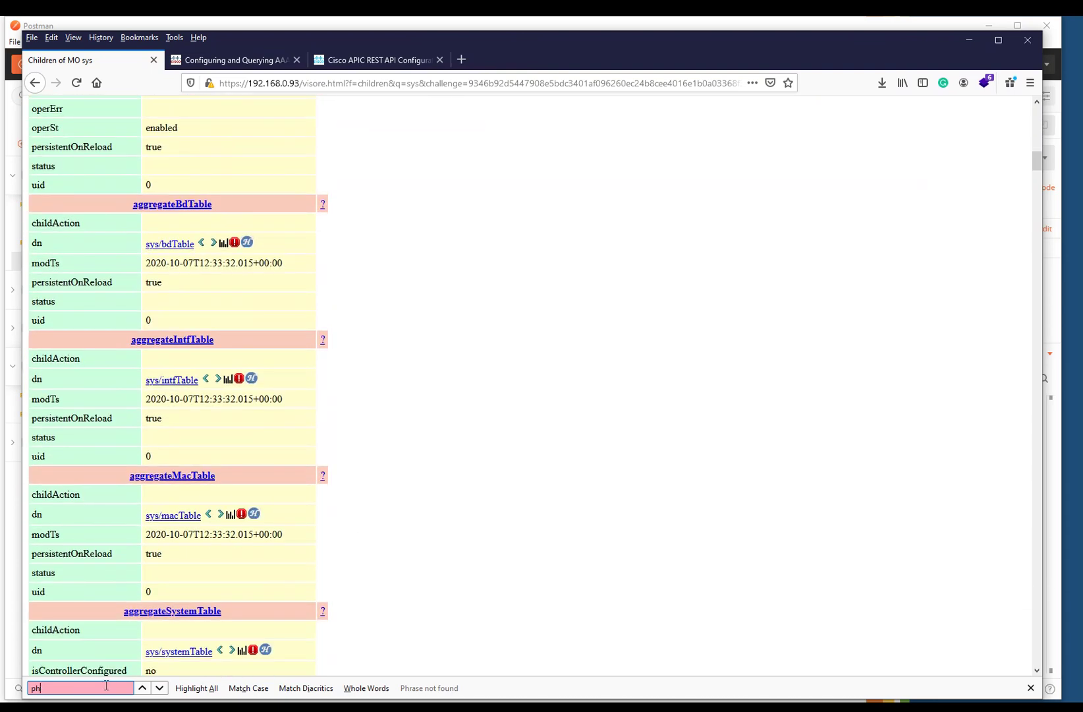
- Search the sys children page for 'Int' and resize the browser window to view the matches
key(BackSpace)
key(BackSpace)
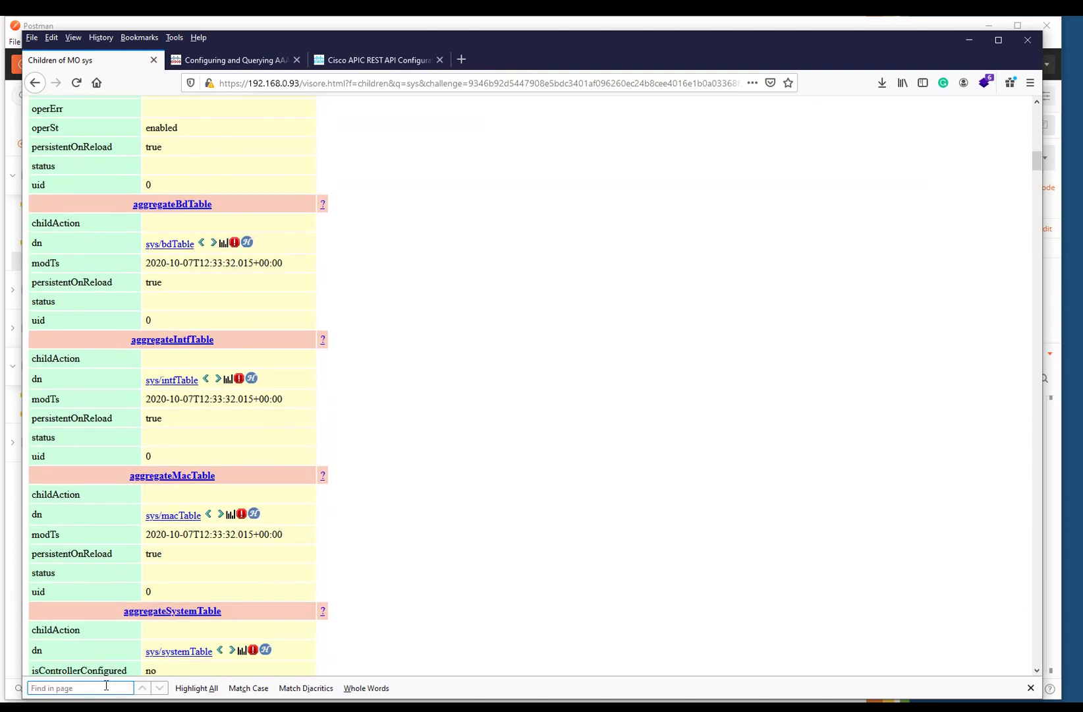
text(Int)
key(Return)
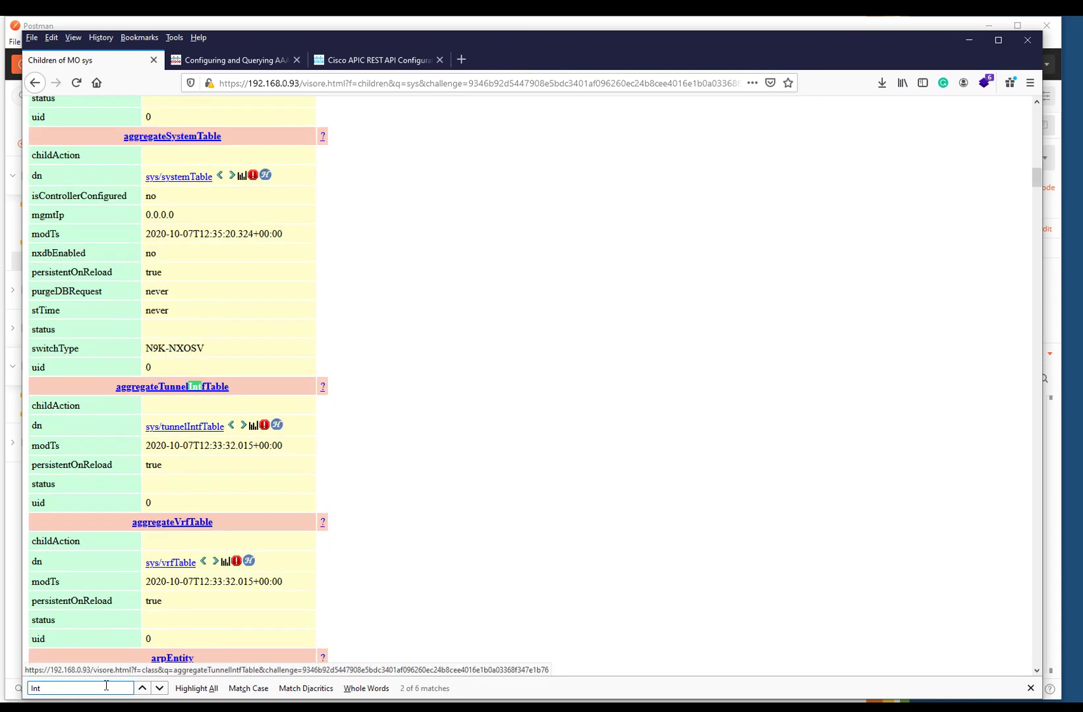
key(Return)
key(Return)
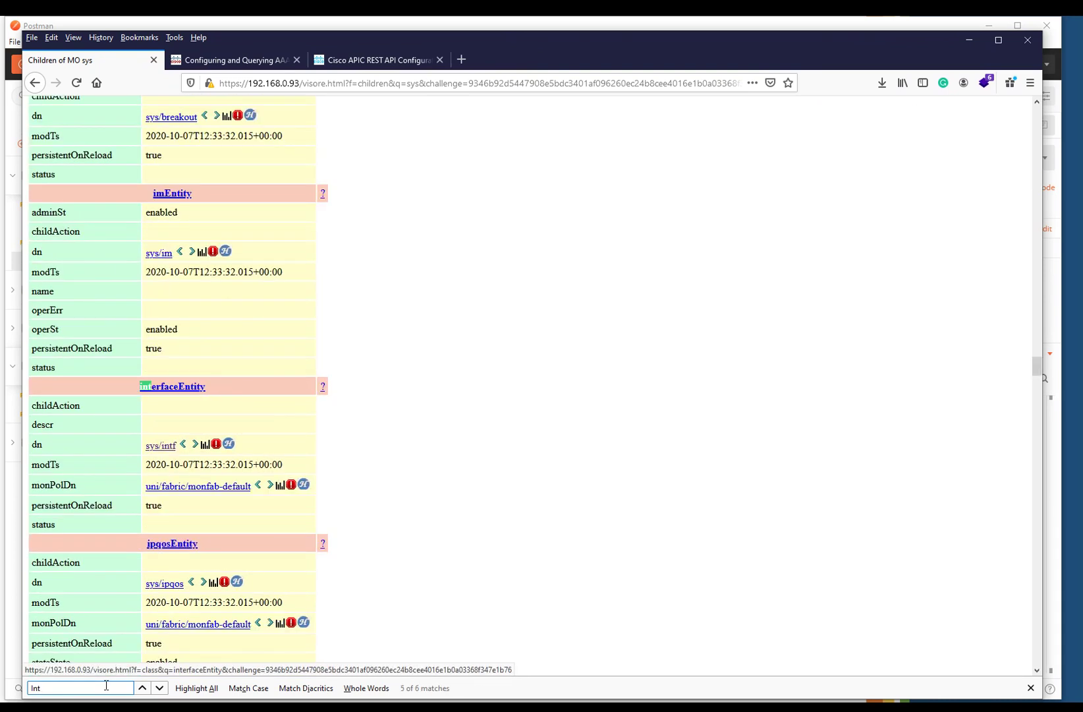
key(Return)
key(Return)
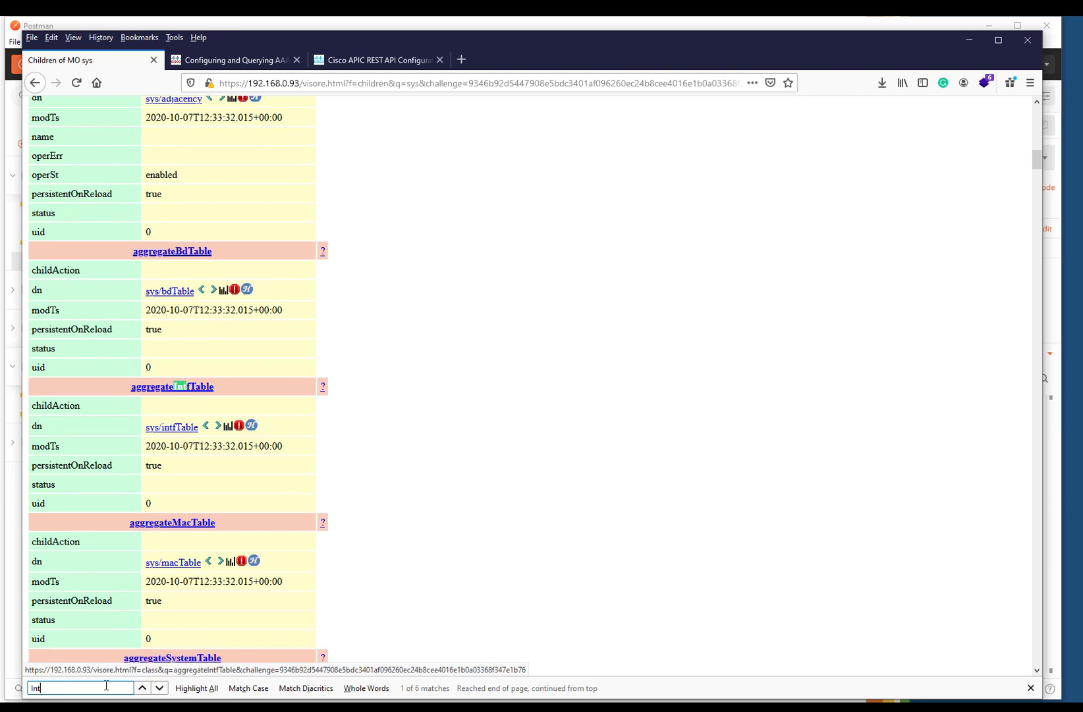
drag(337, 39, 370, 77)
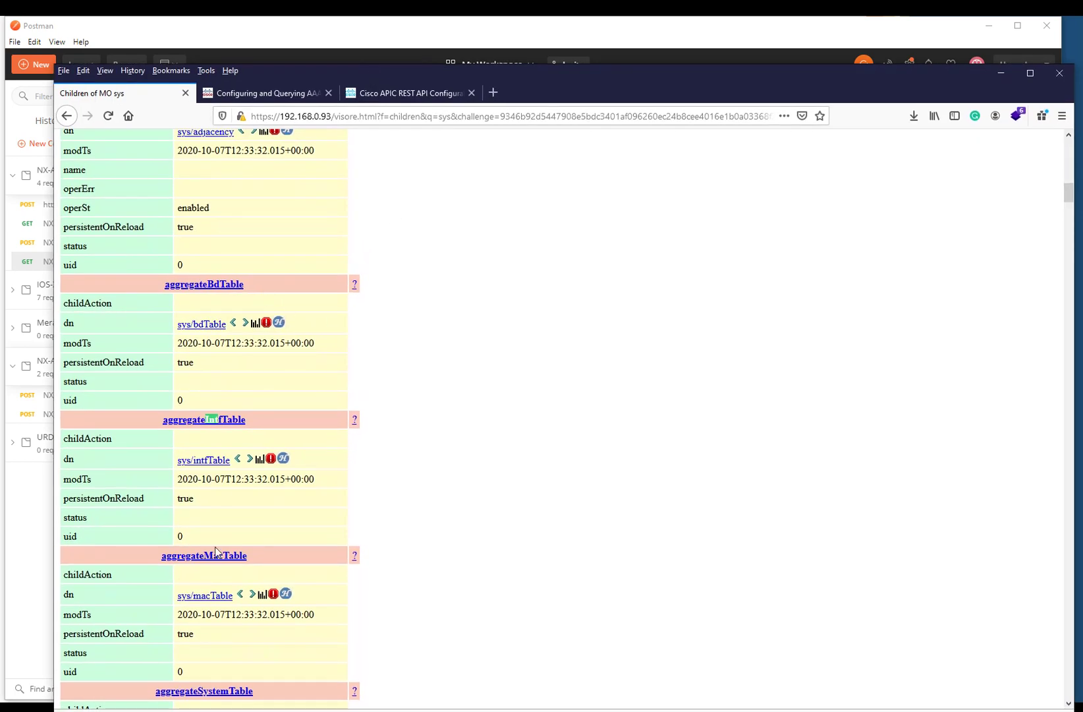
drag(431, 71, 434, 32)
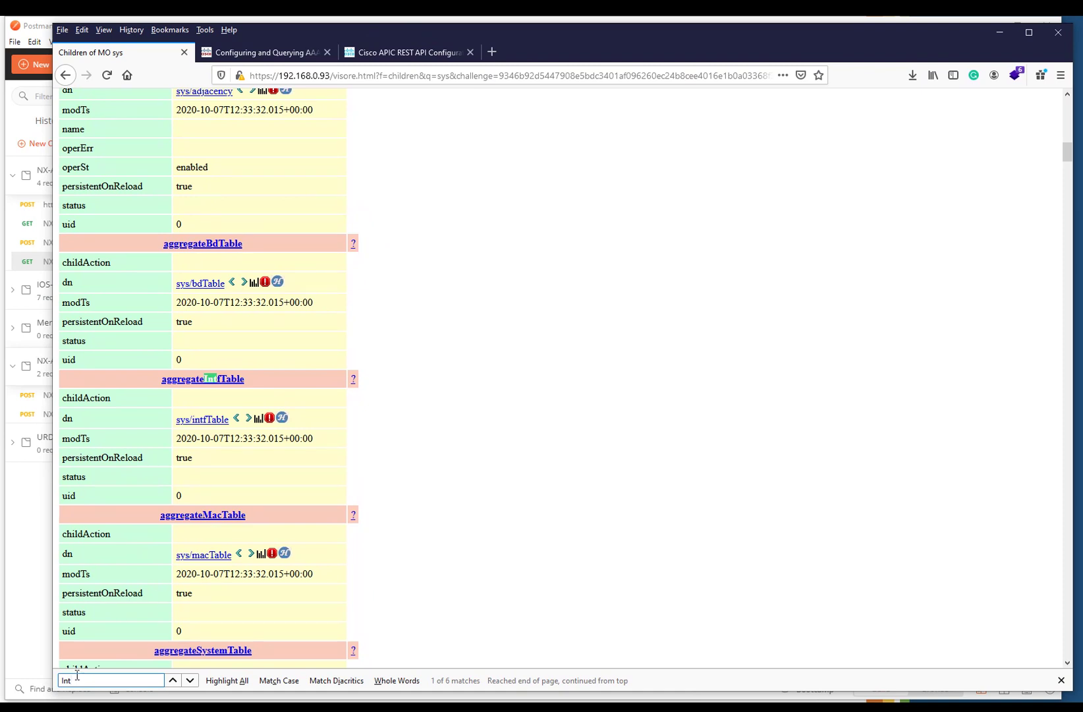
- Refine the search to 'Intf', find sys/intf, and open its 64 child objects
text(f)
key(Return)
key(Return)
key(Return)
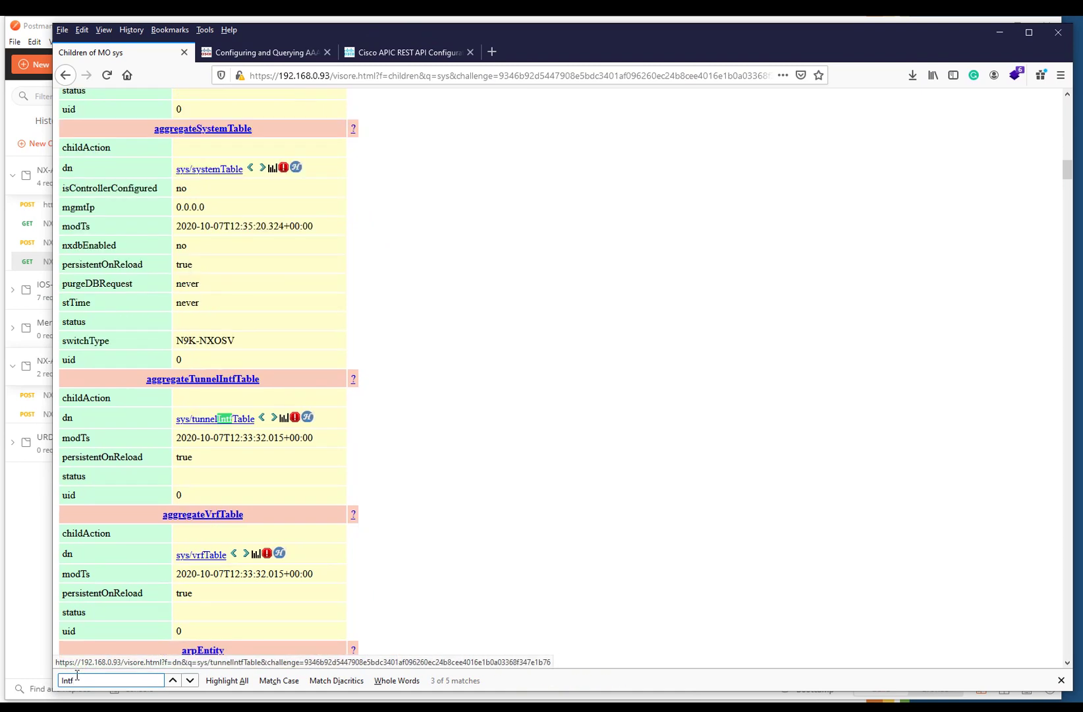
key(Return)
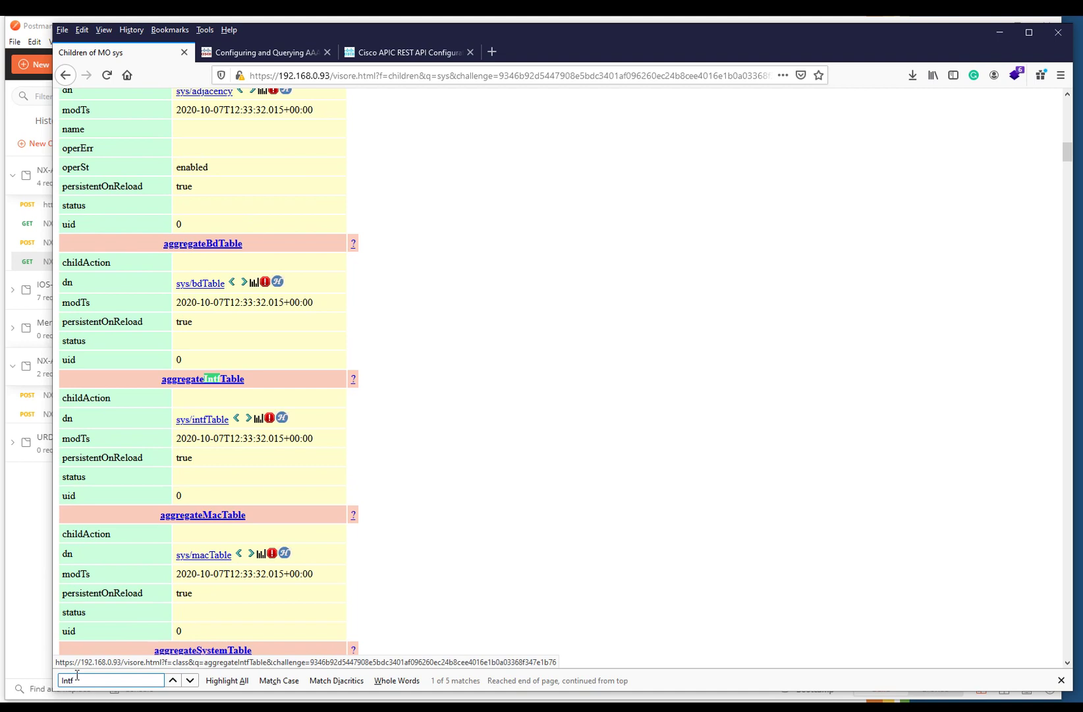
key(Return)
key(Return)
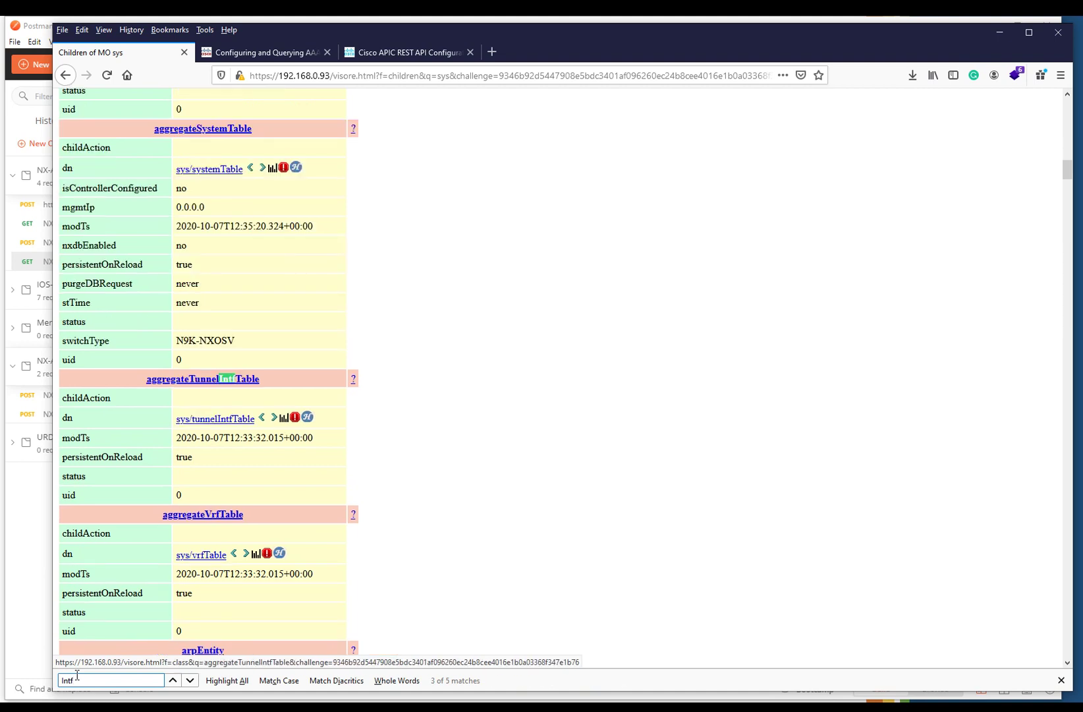
key(Return)
key(Return)
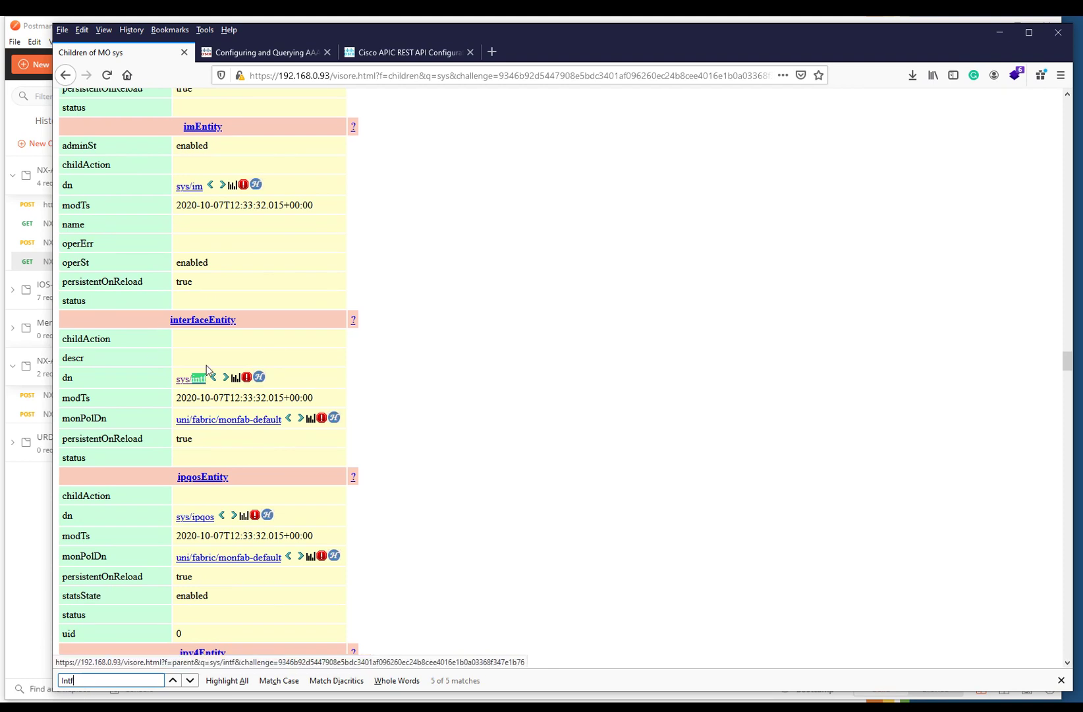
click(223, 377)
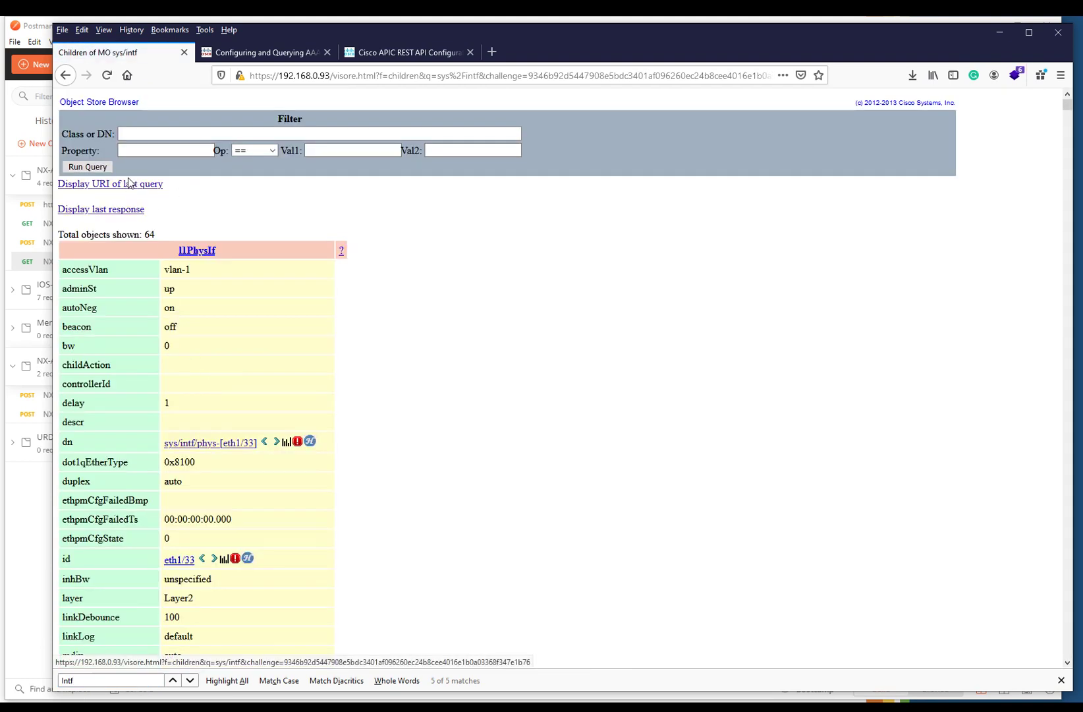
- Display the last query's URI and copy its /api/node/mo/sys/intf.xml path
click(132, 185)
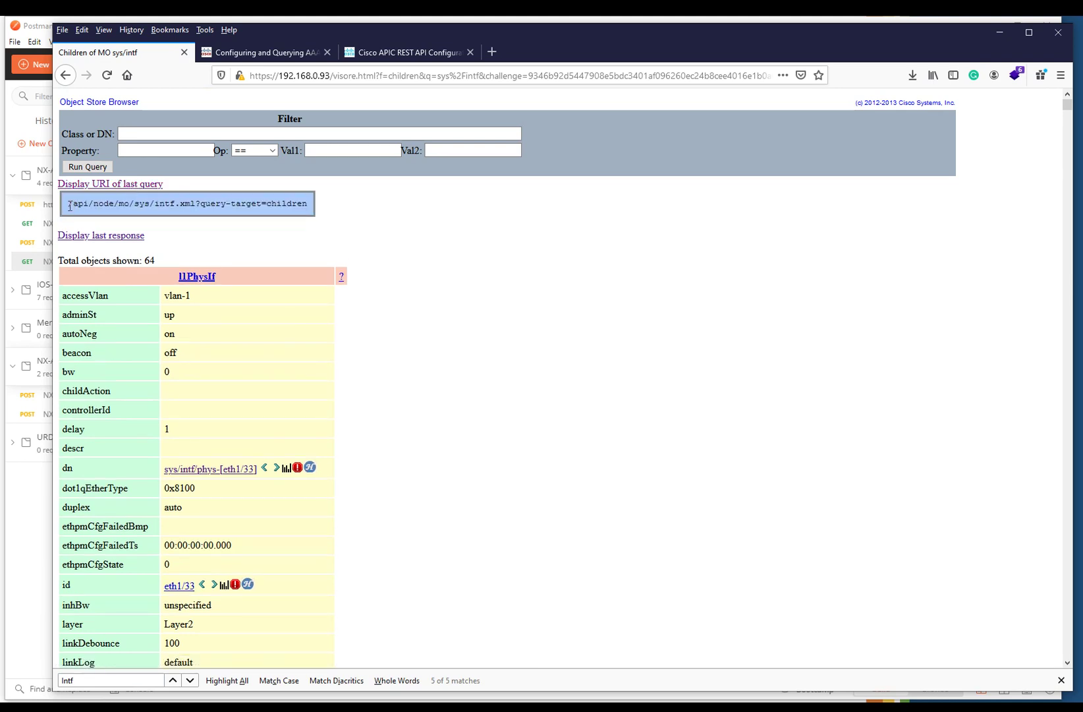
drag(69, 206, 197, 203)
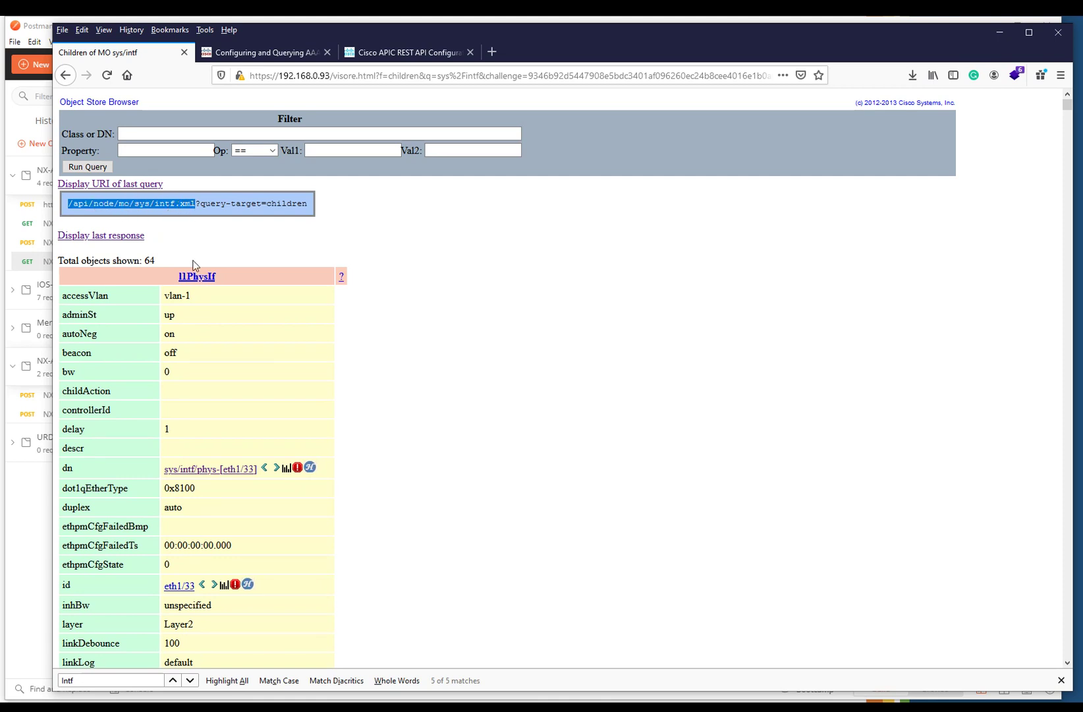
scroll(220, 355, down, 8)
scroll(203, 438, down, 8)
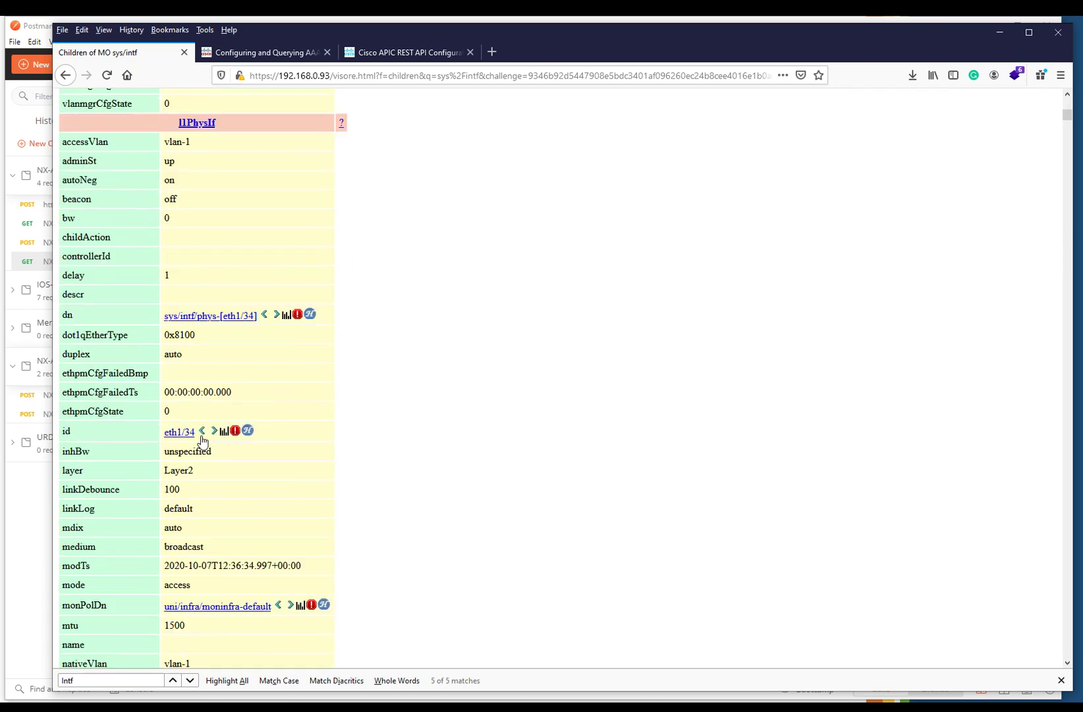
scroll(202, 441, up, 16)
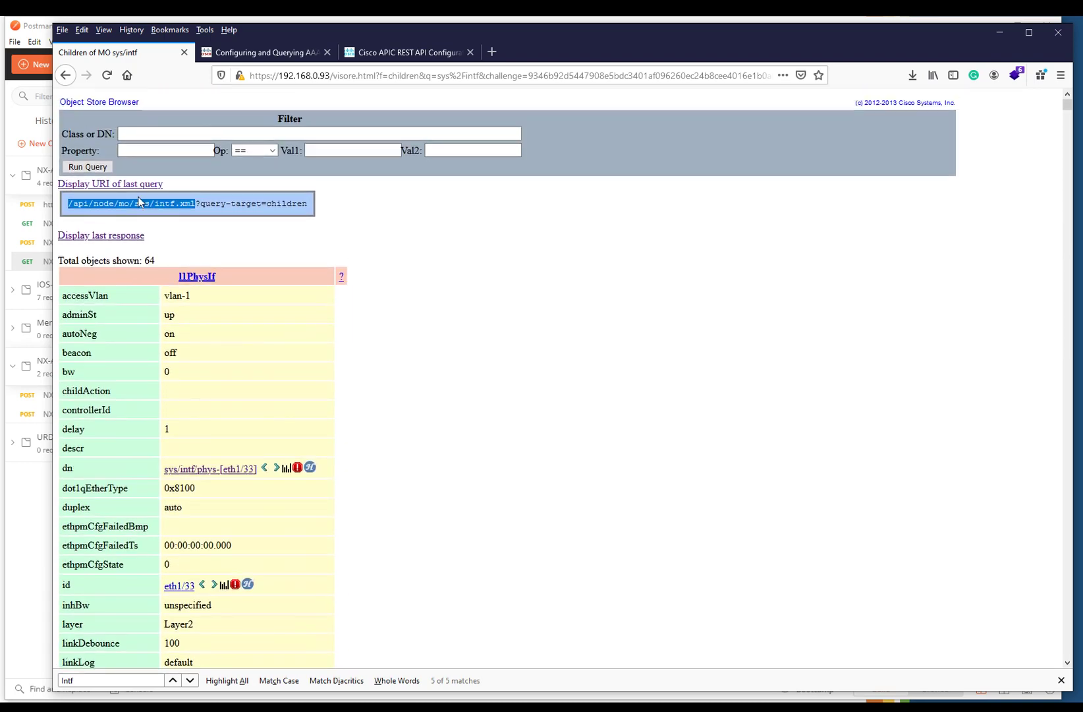
right_click(139, 203)
click(172, 216)
- In the APIC REST API guide, highlight the login requirement and the 300-second session timeout note
click(395, 53)
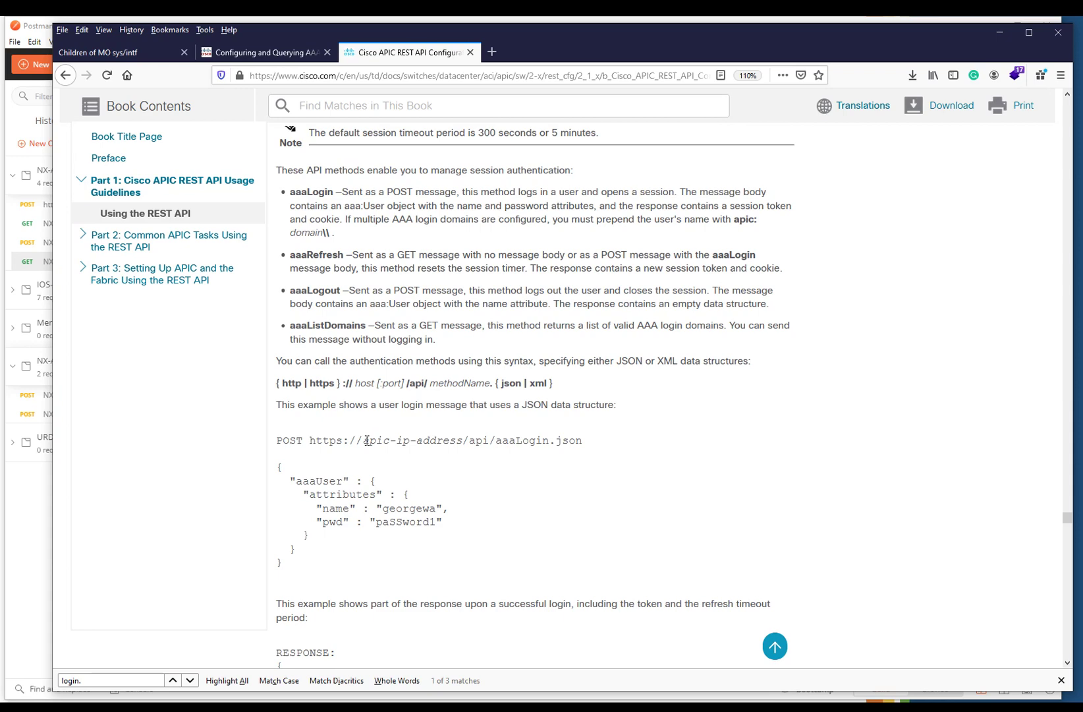
scroll(367, 440, up, 5)
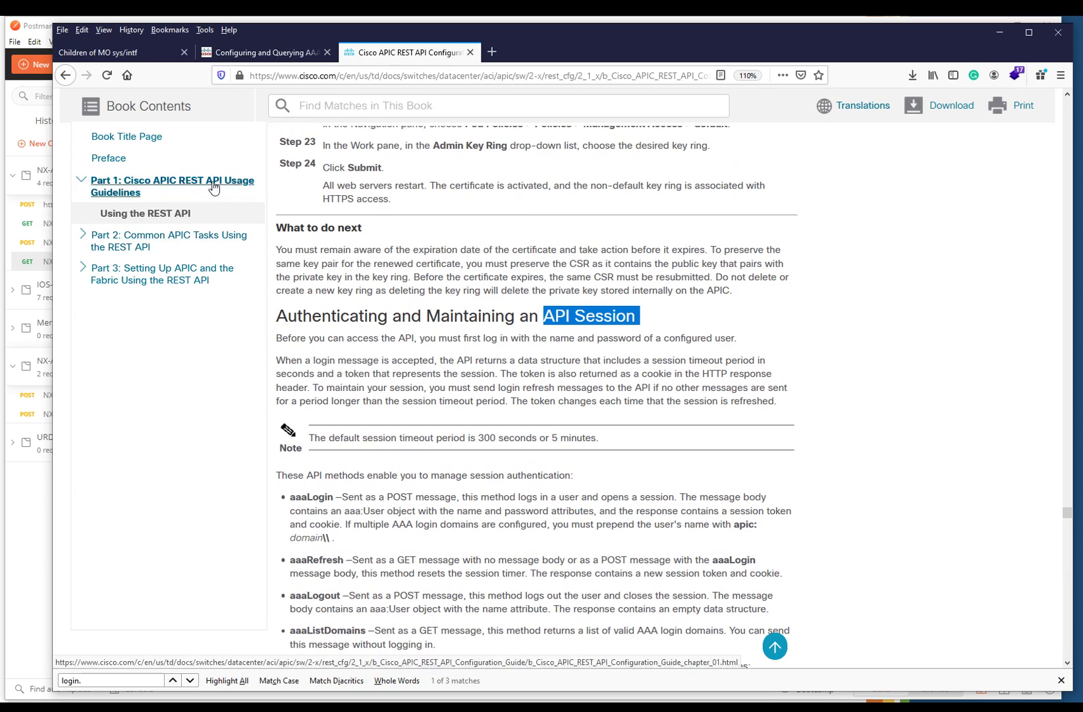
click(454, 315)
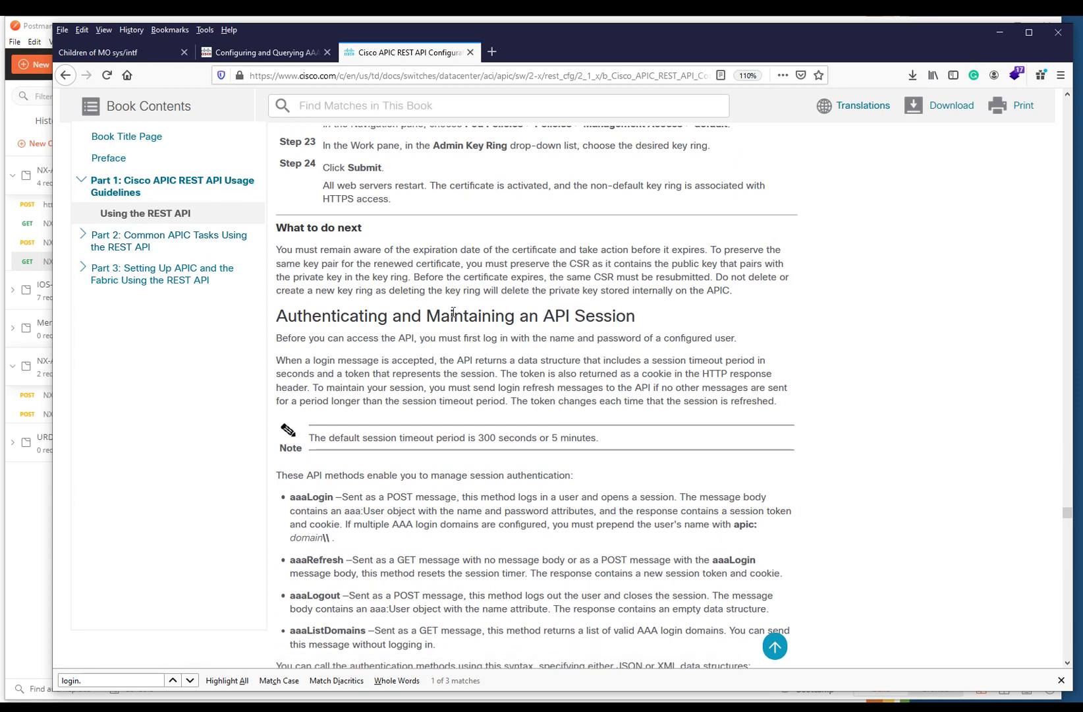
shift+click(731, 337)
scroll(520, 369, down, 3)
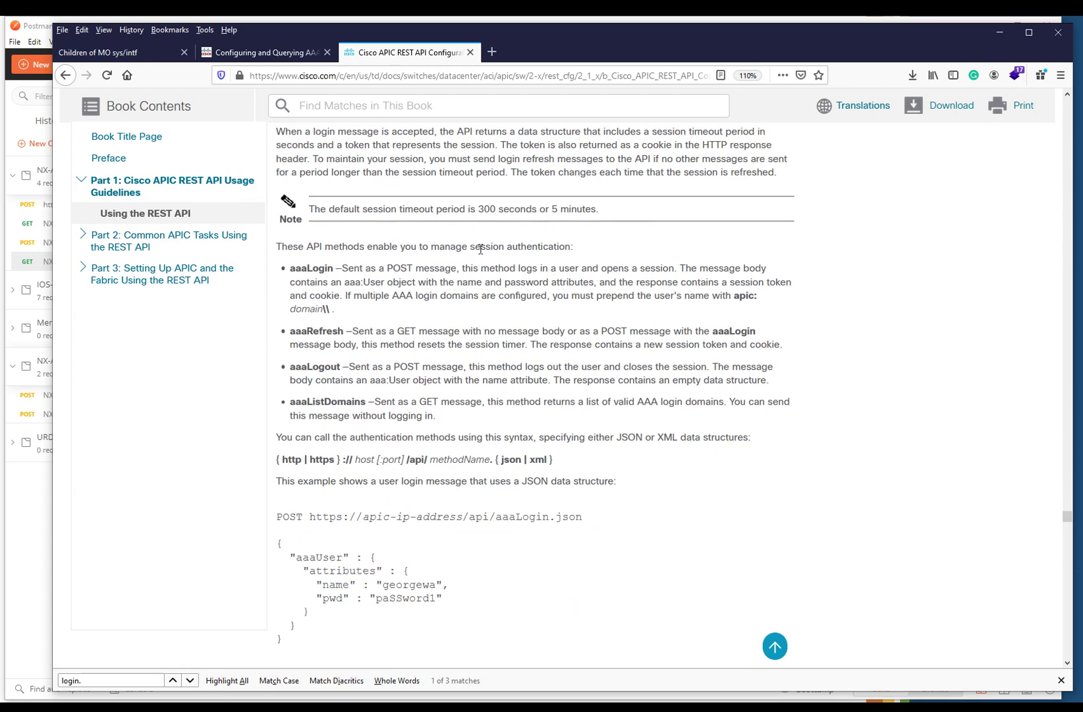
drag(373, 210, 605, 219)
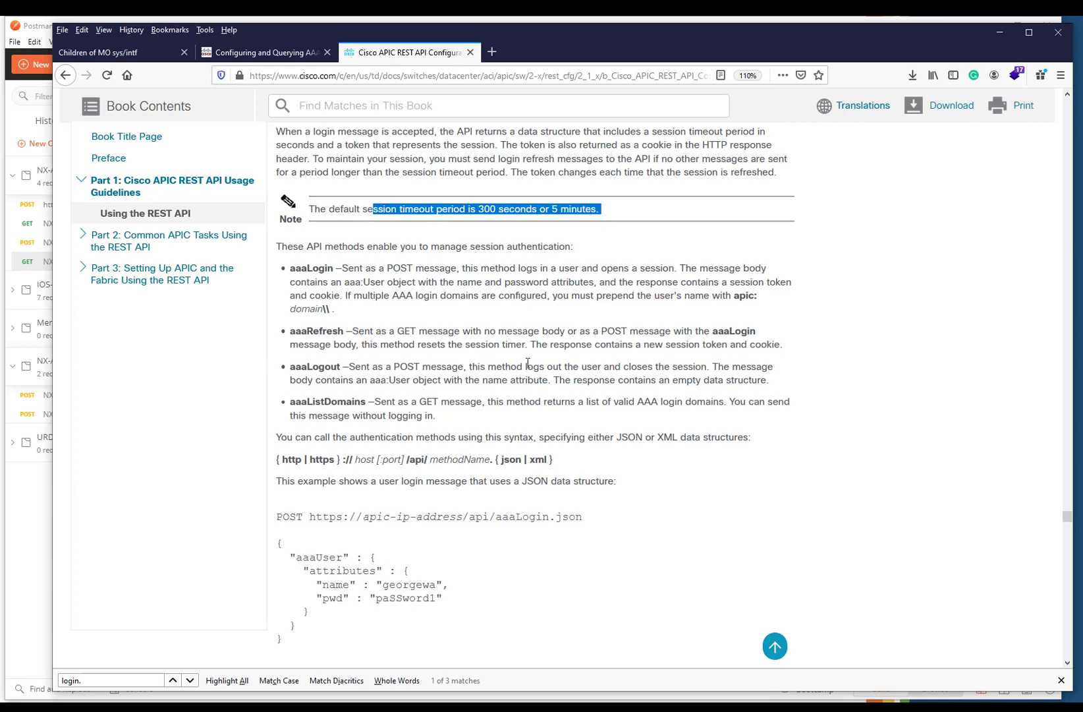
- Highlight the aaaLogin.json example URL, its JSON login body, and the returned token value
scroll(508, 399, down, 2)
drag(309, 438, 587, 441)
click(487, 446)
double_click(480, 440)
drag(278, 465, 356, 576)
scroll(394, 514, down, 5)
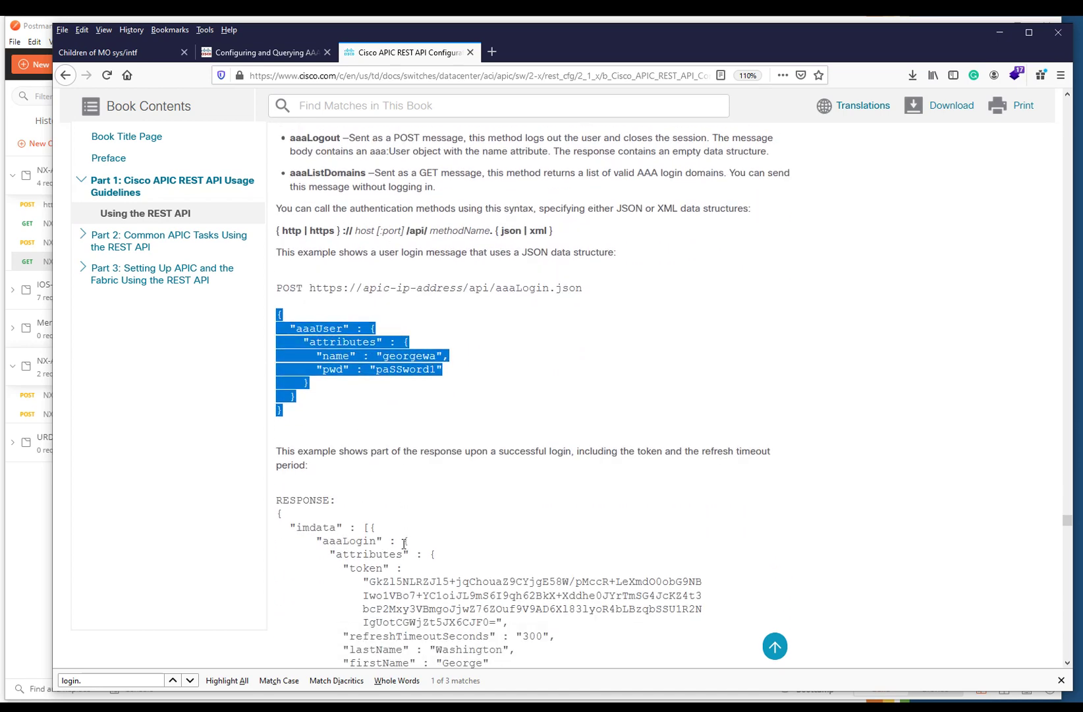
drag(369, 429, 505, 472)
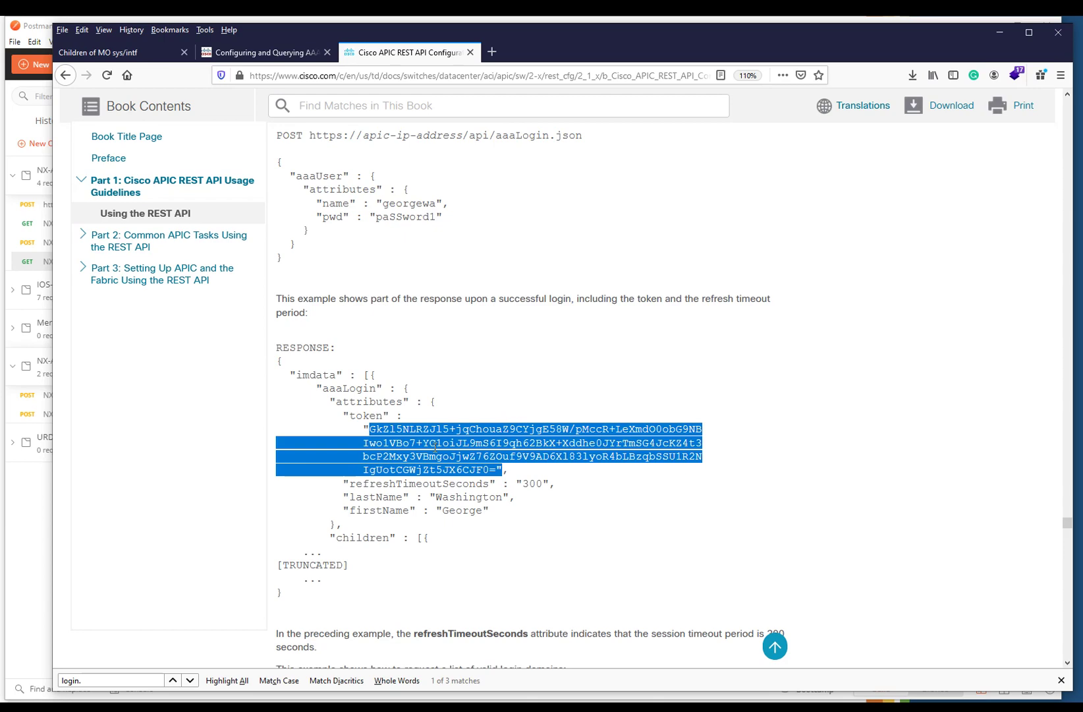
- Read further through the guide, then minimize Firefox to return to Postman
scroll(462, 459, down, 4)
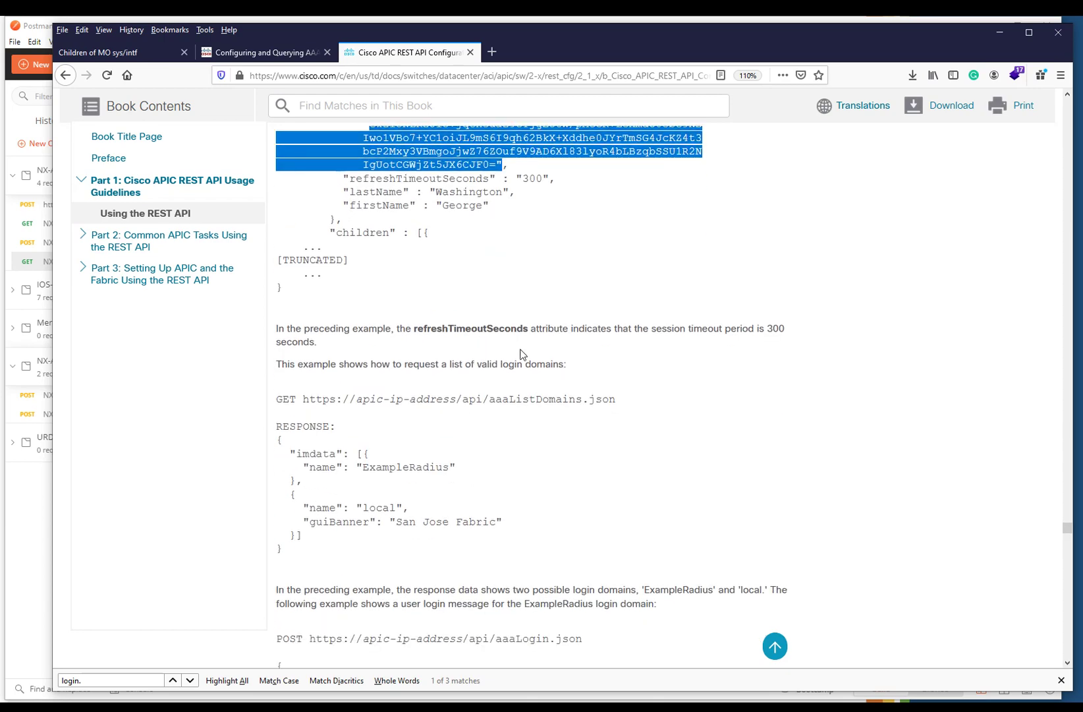
scroll(485, 504, down, 3)
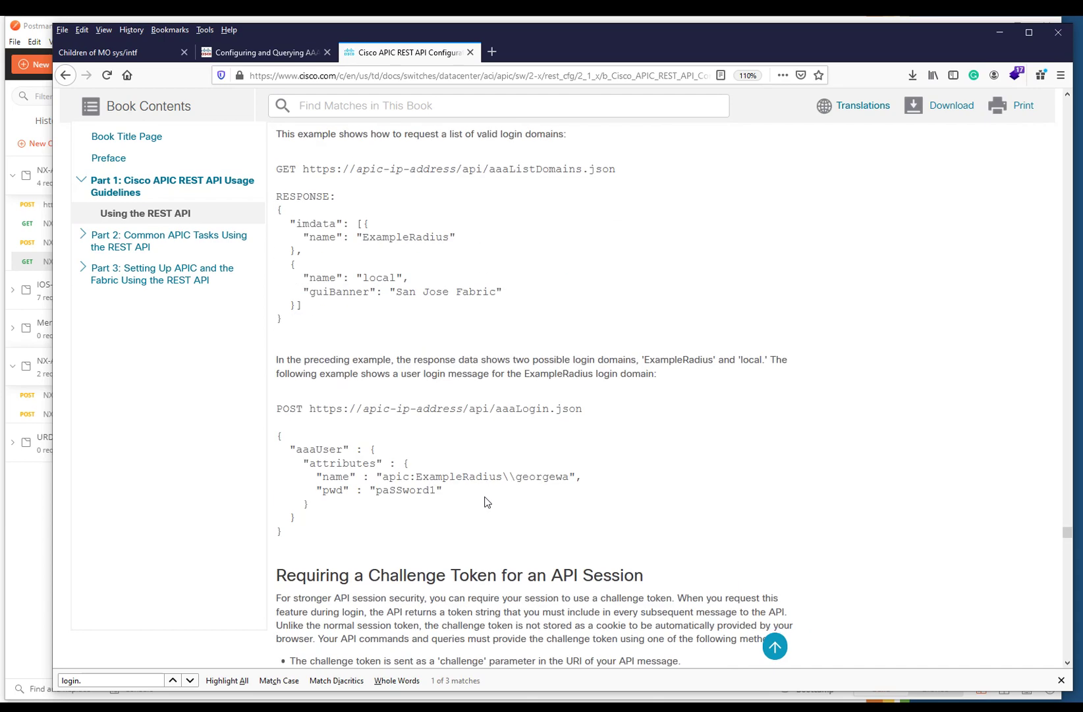
scroll(484, 502, down, 4)
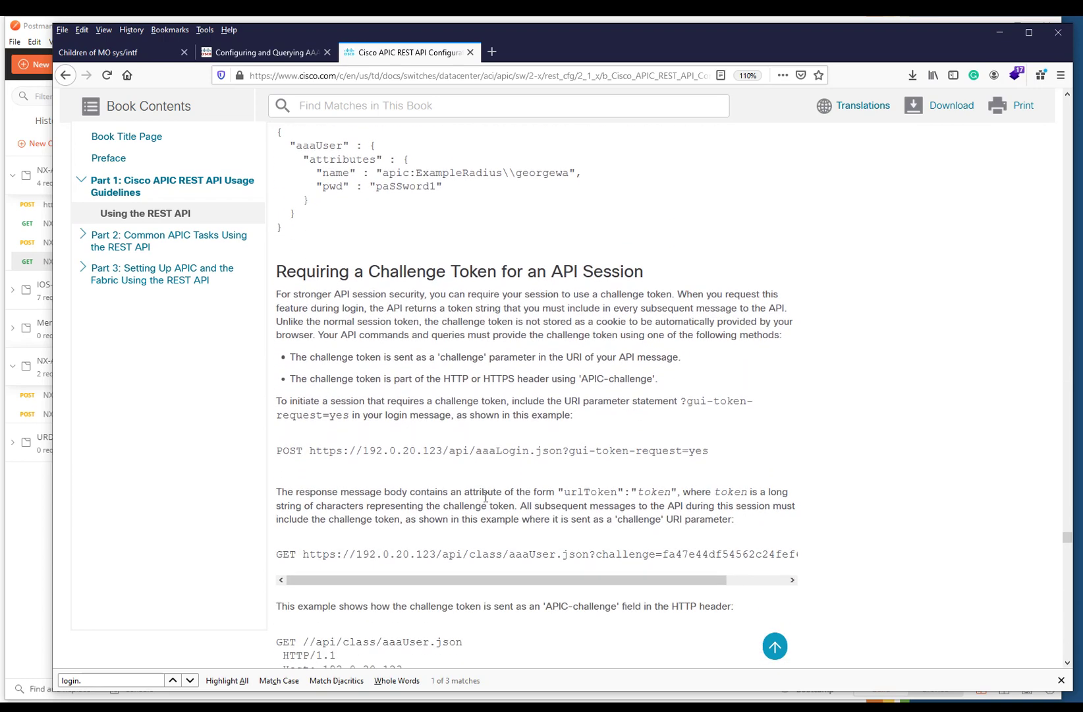
scroll(486, 498, down, 3)
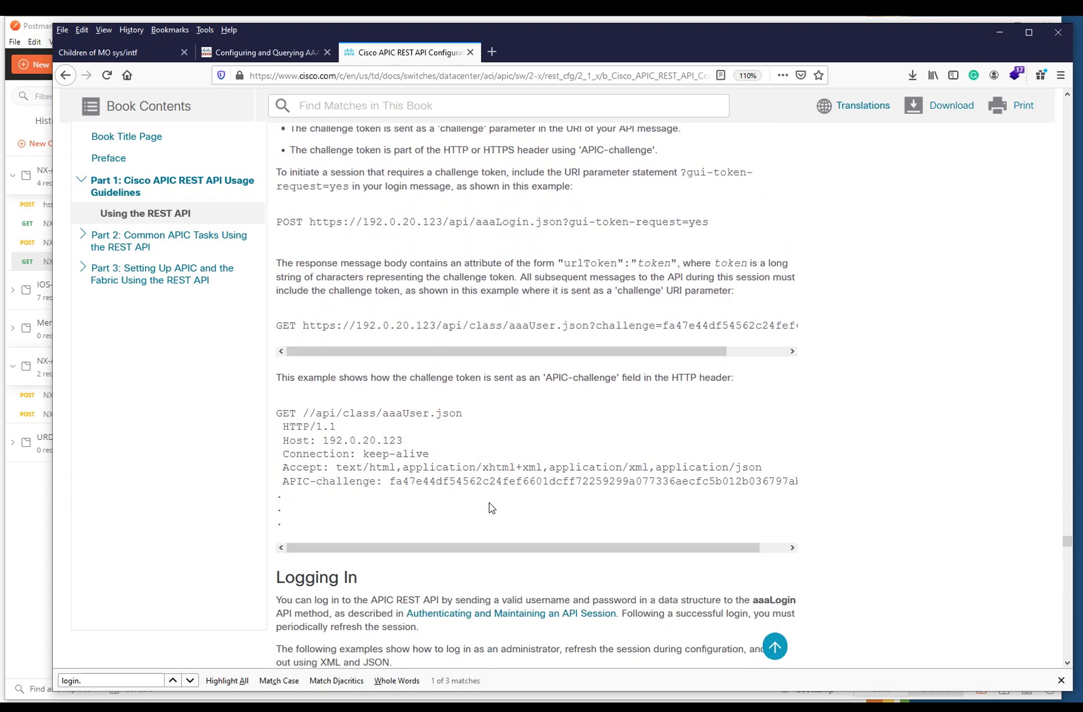
scroll(489, 504, down, 6)
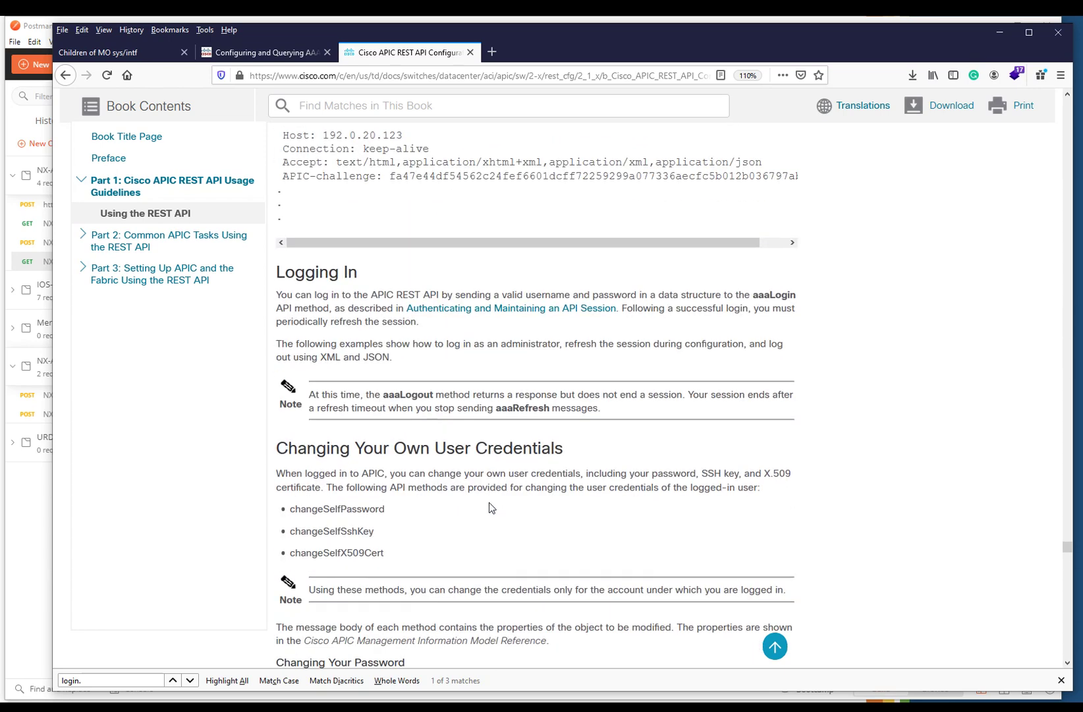
scroll(489, 507, down, 3)
scroll(489, 507, down, 2)
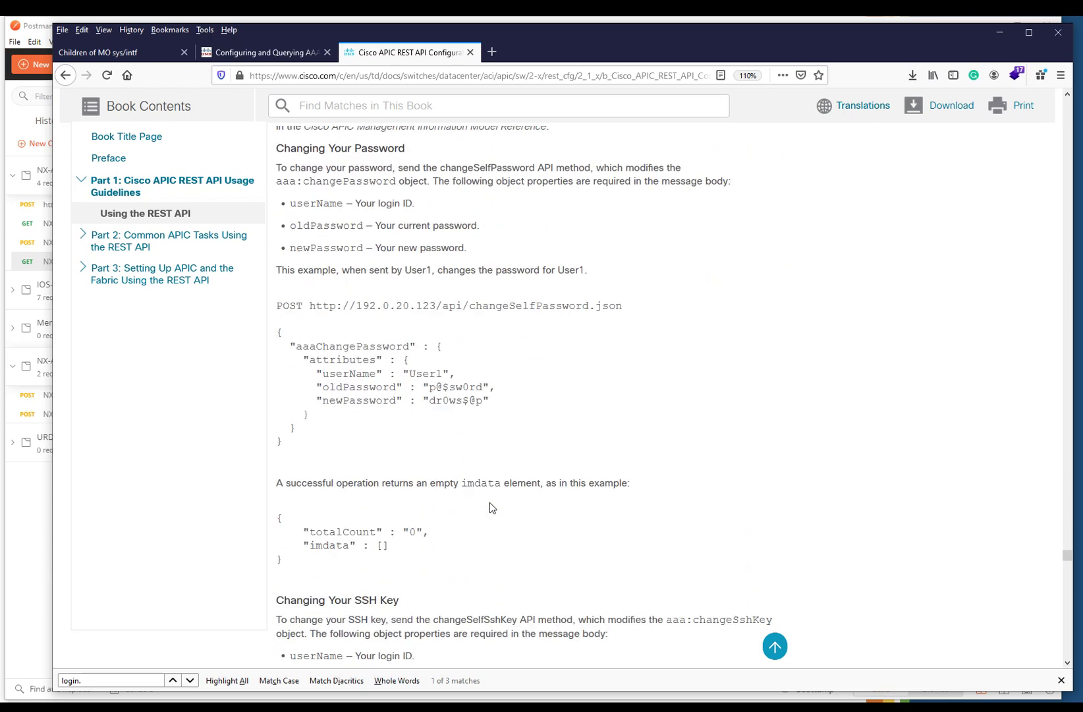
scroll(489, 502, down, 5)
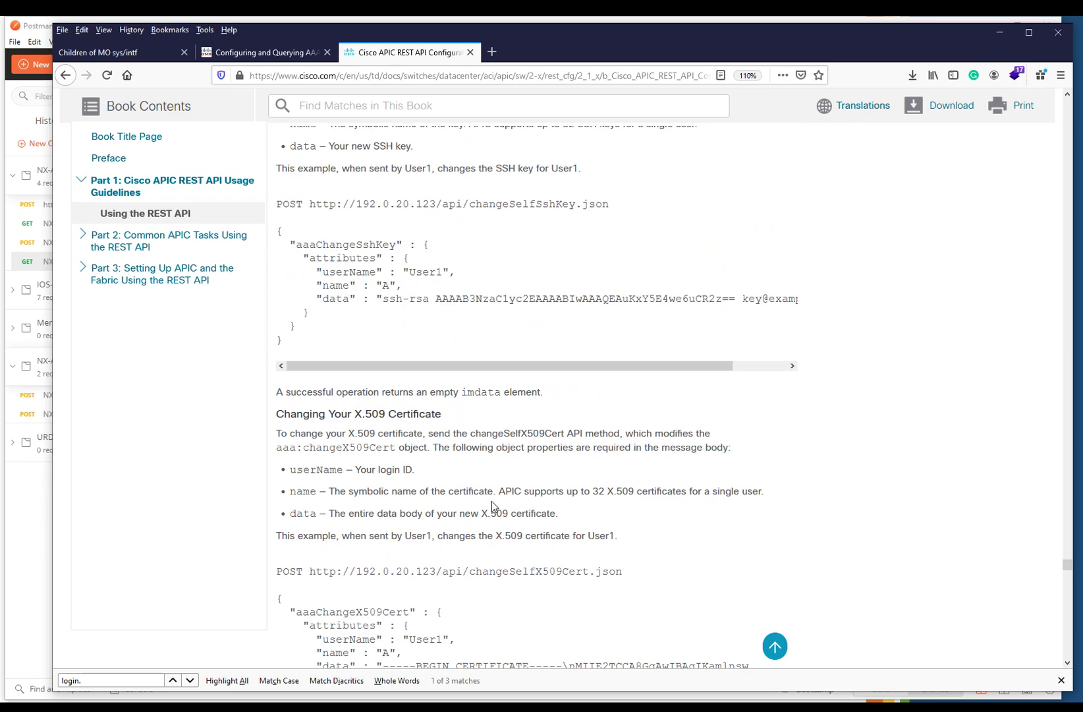
scroll(491, 506, down, 10)
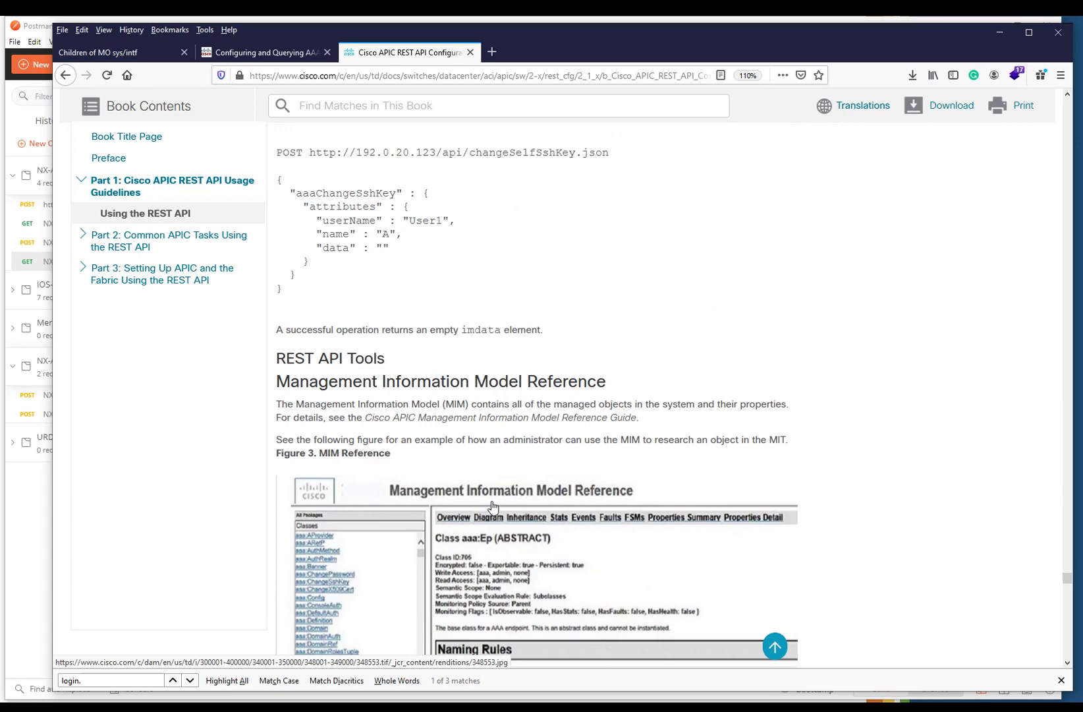
scroll(442, 472, down, 8)
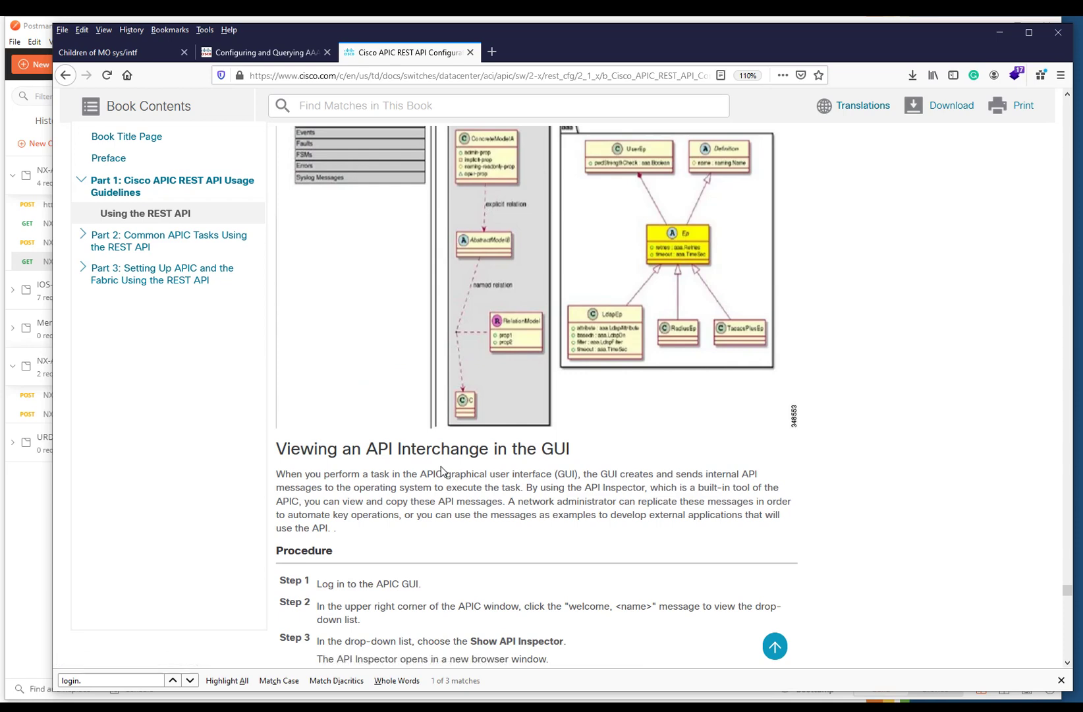
scroll(442, 471, up, 2)
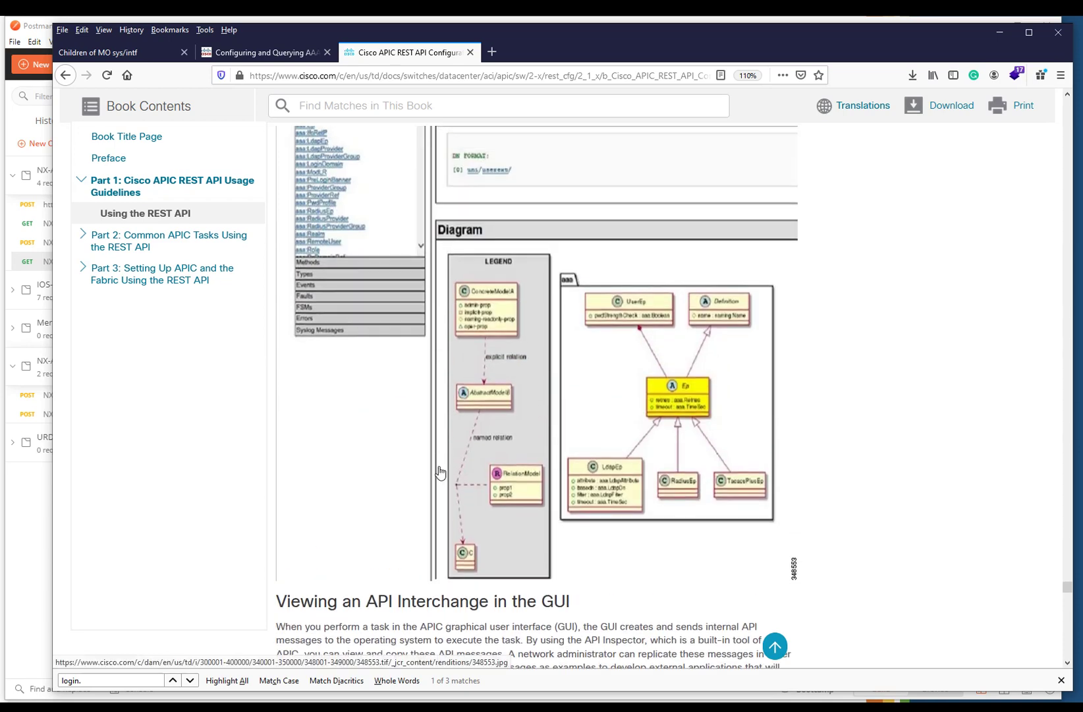
click(994, 38)
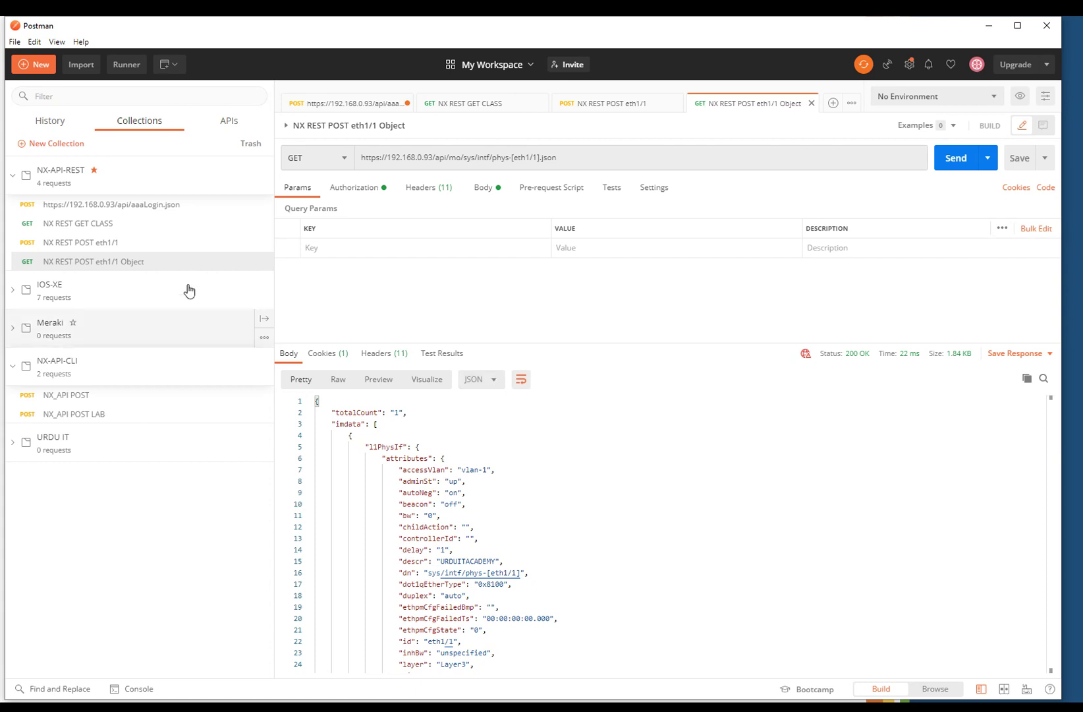
- Set the aaaLogin.json request's authorization to No Auth and review its headers and JSON body
click(134, 207)
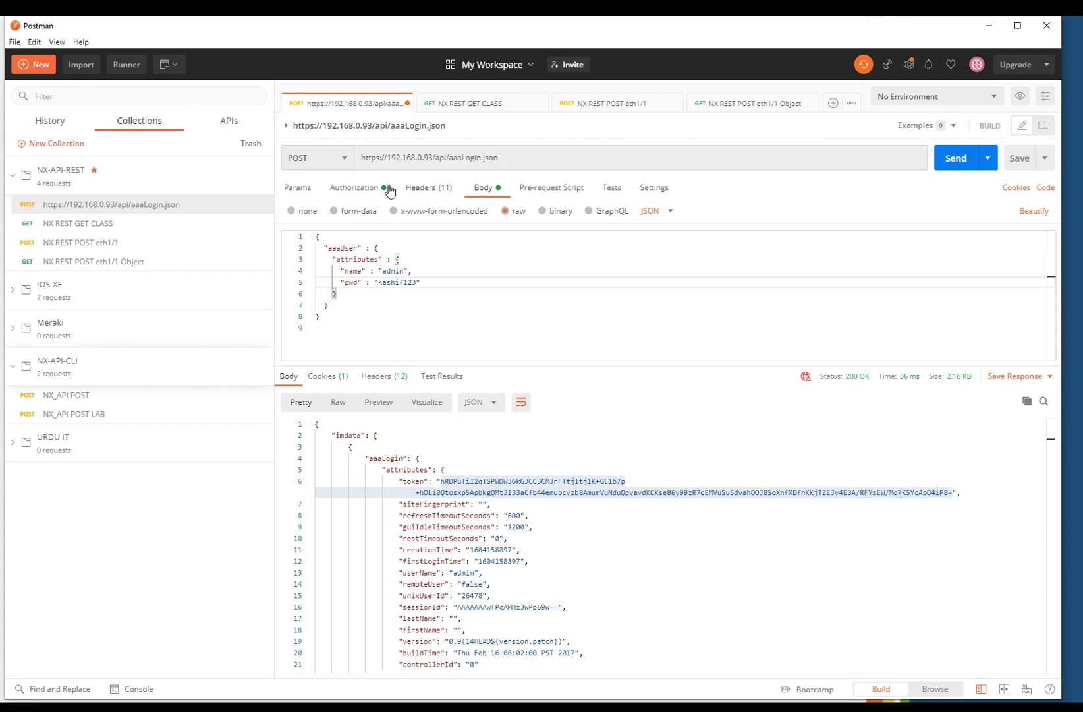
click(359, 189)
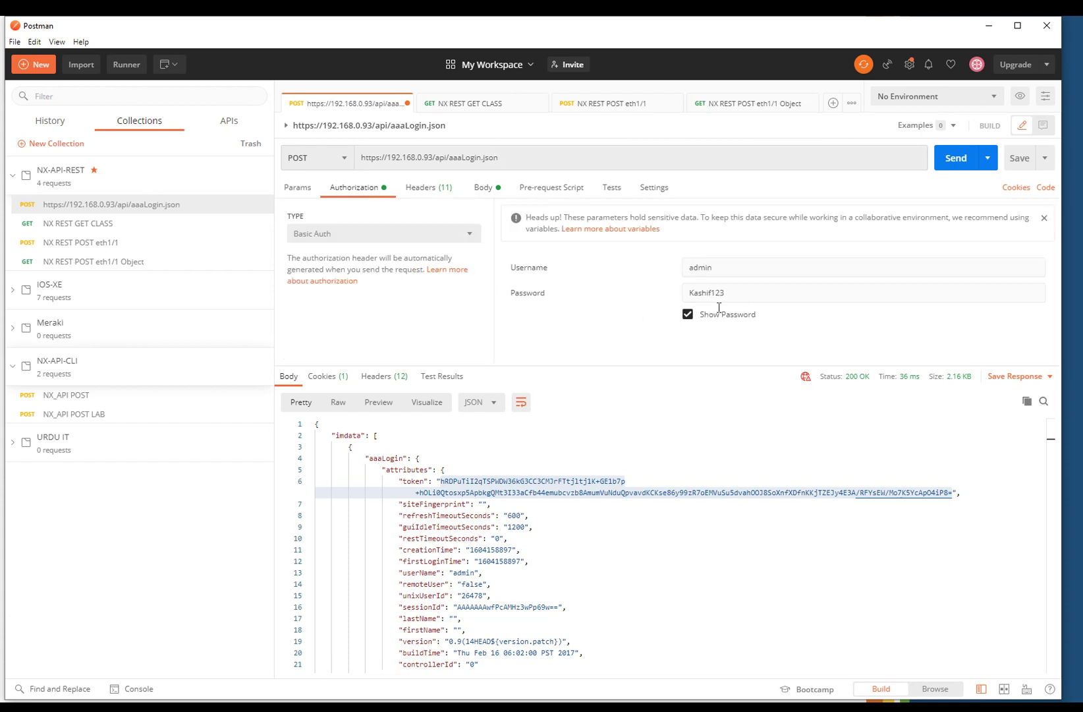
click(428, 188)
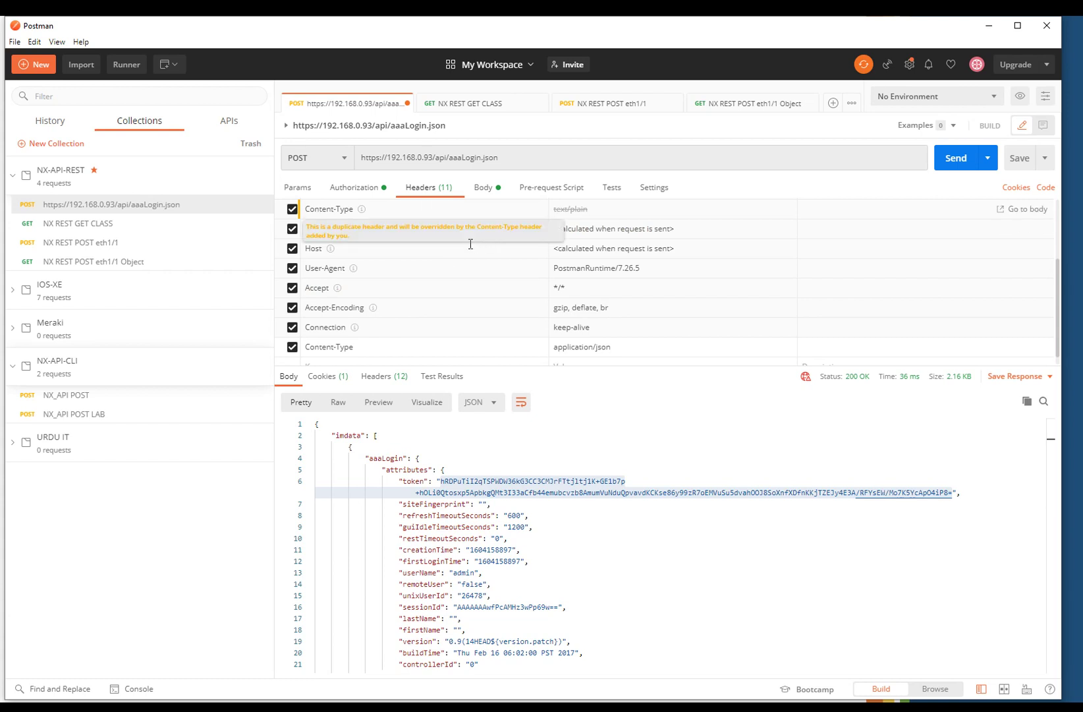
scroll(468, 251, down, 1)
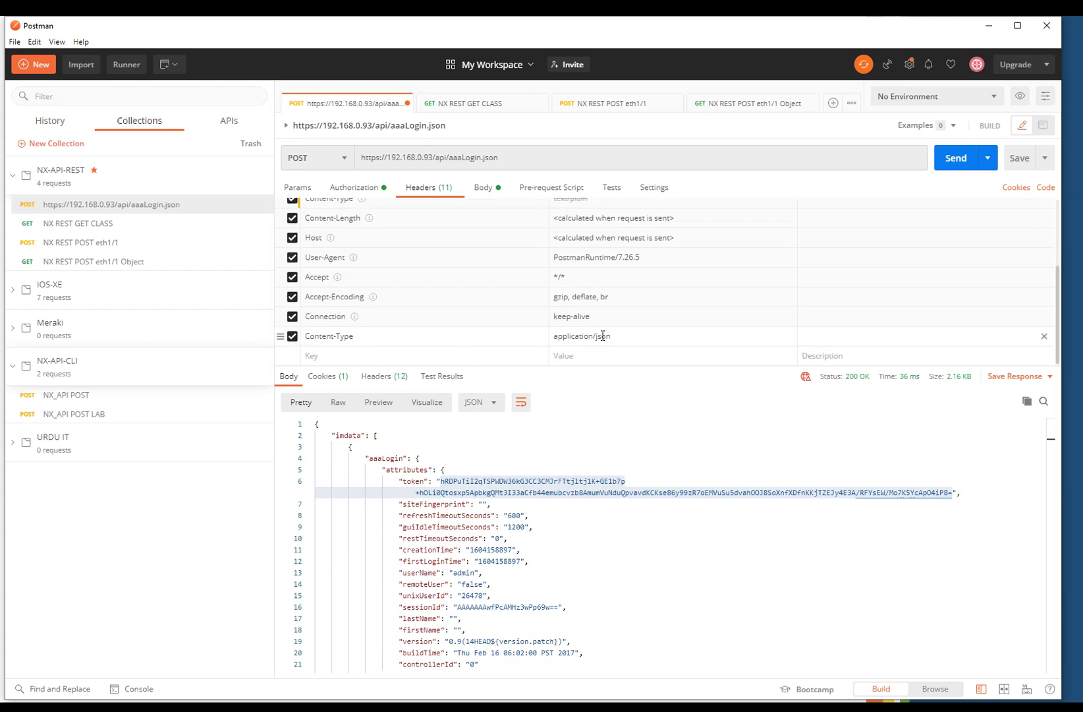
click(358, 187)
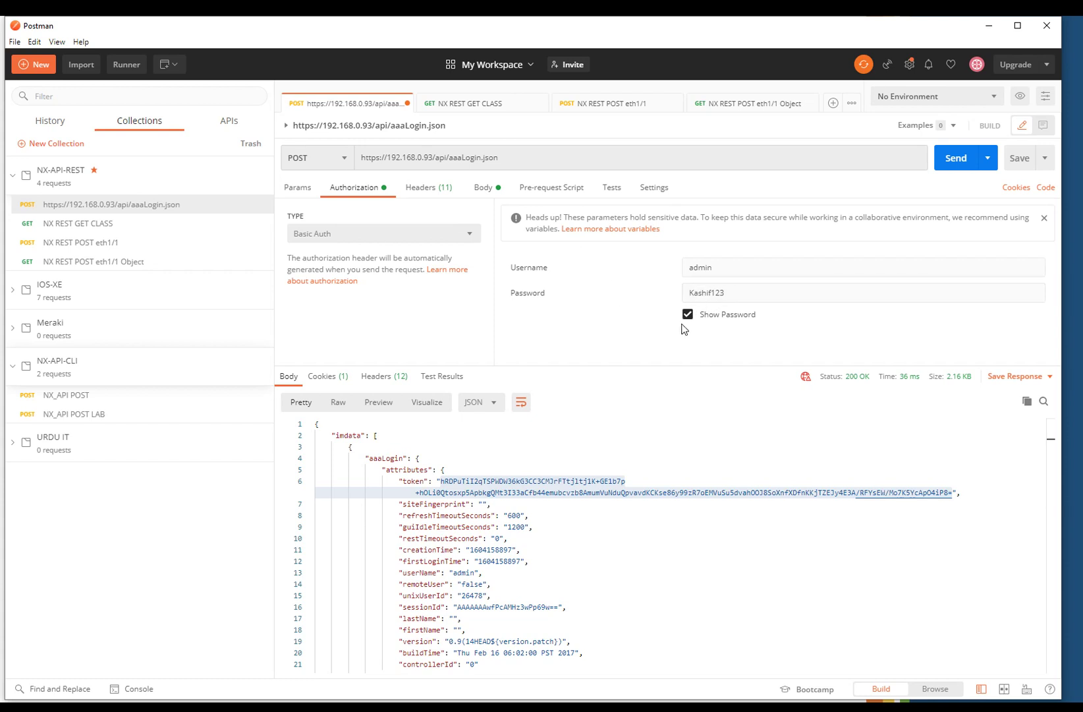
click(466, 234)
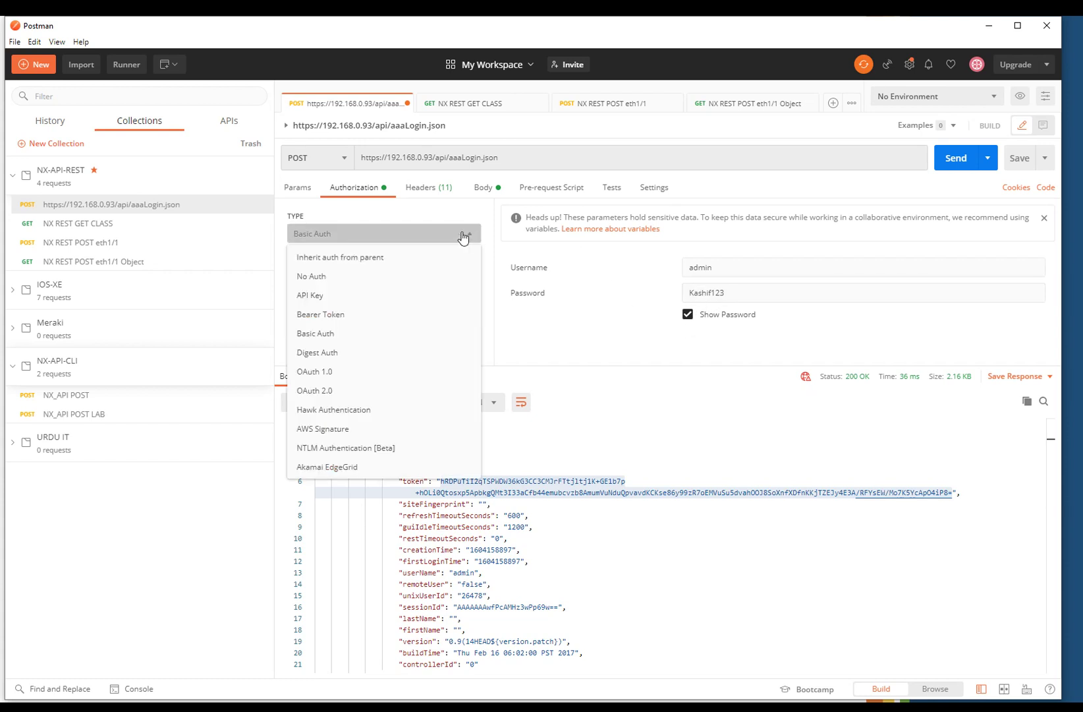
click(341, 278)
click(425, 190)
click(476, 192)
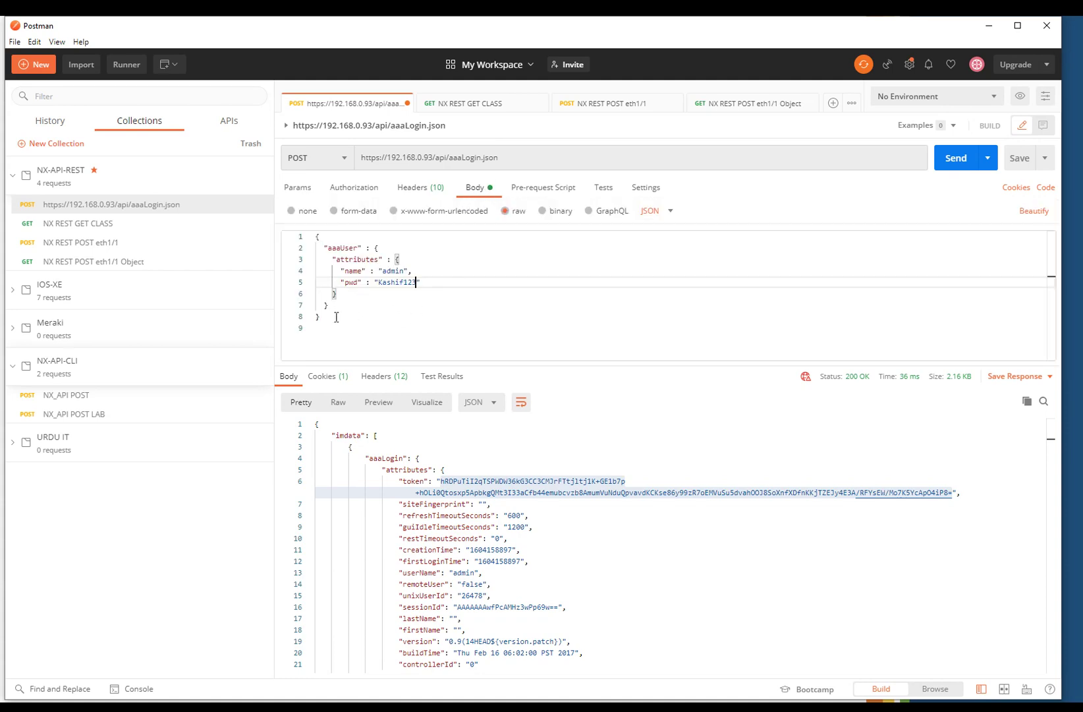
click(443, 700)
- Browse the Configuring and Querying AAA page, then return to the APIC REST API guide
scroll(285, 292, up, 20)
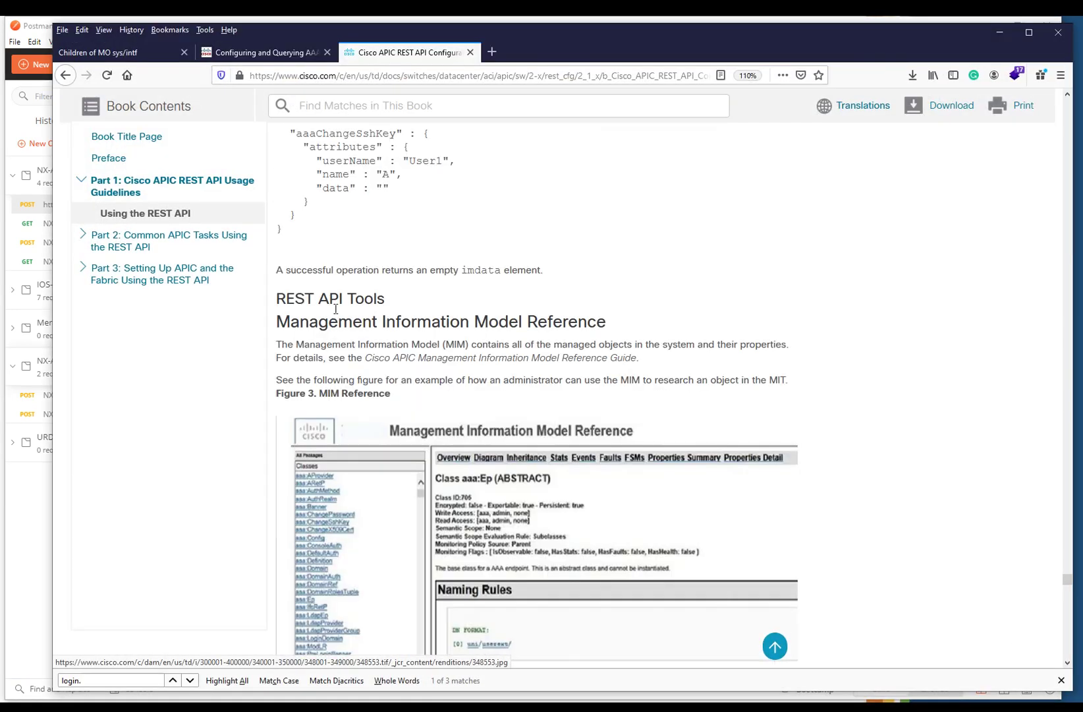
scroll(331, 328, up, 2)
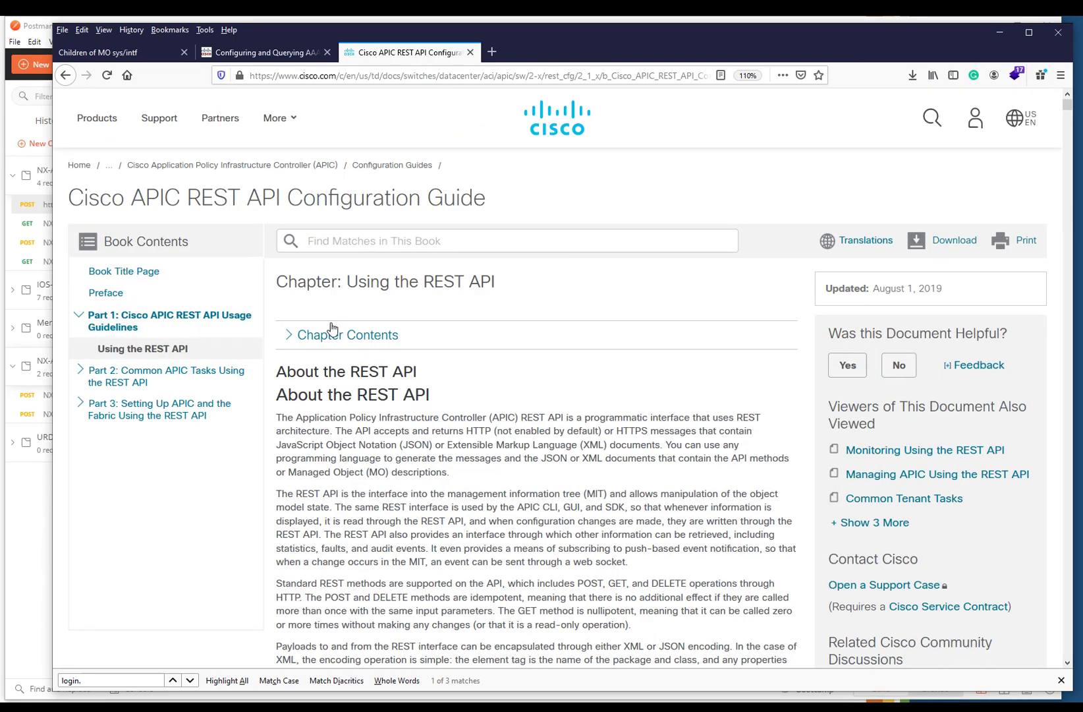
scroll(332, 328, down, 20)
scroll(384, 364, down, 10)
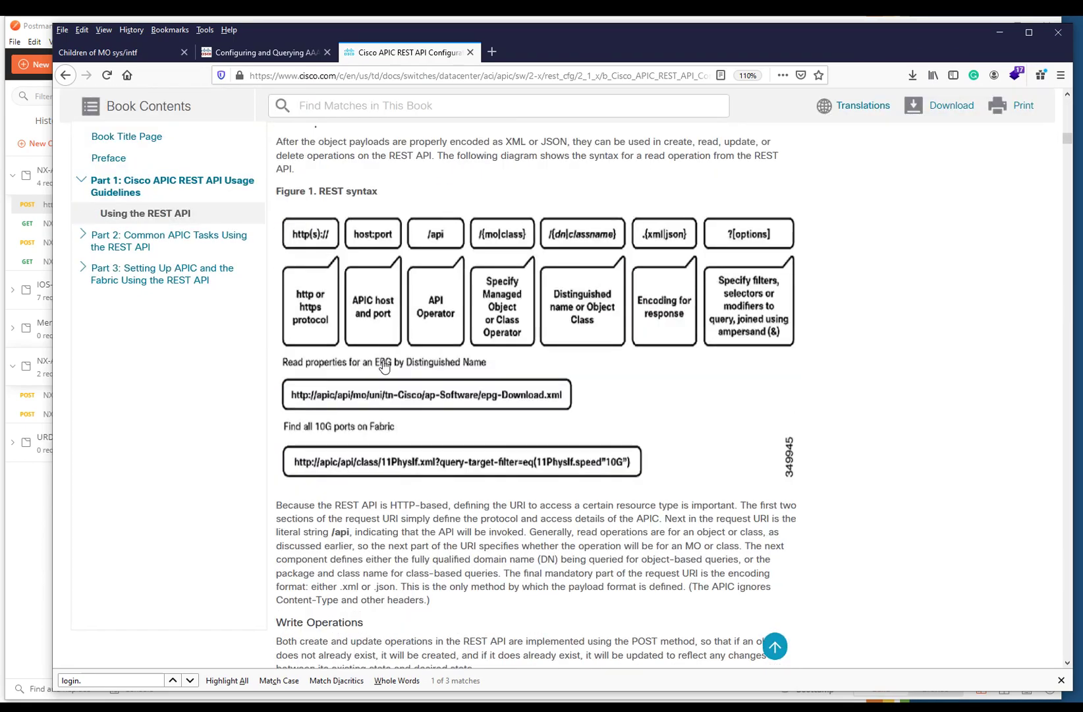
click(274, 52)
scroll(403, 362, down, 5)
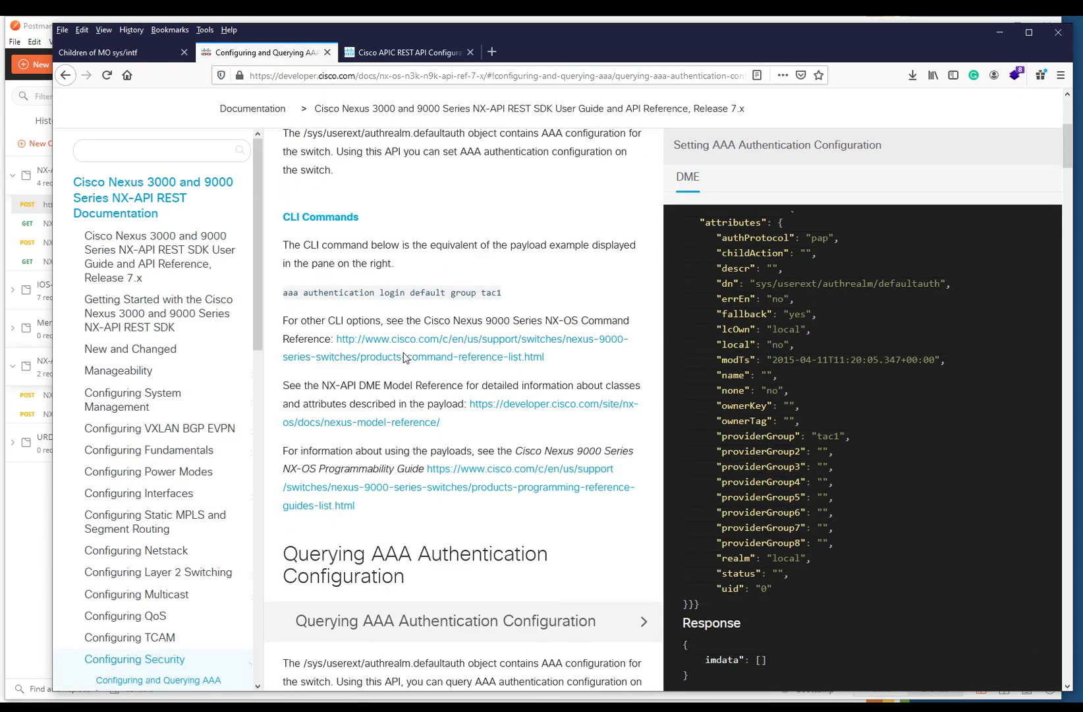
scroll(402, 372, down, 7)
scroll(403, 373, down, 8)
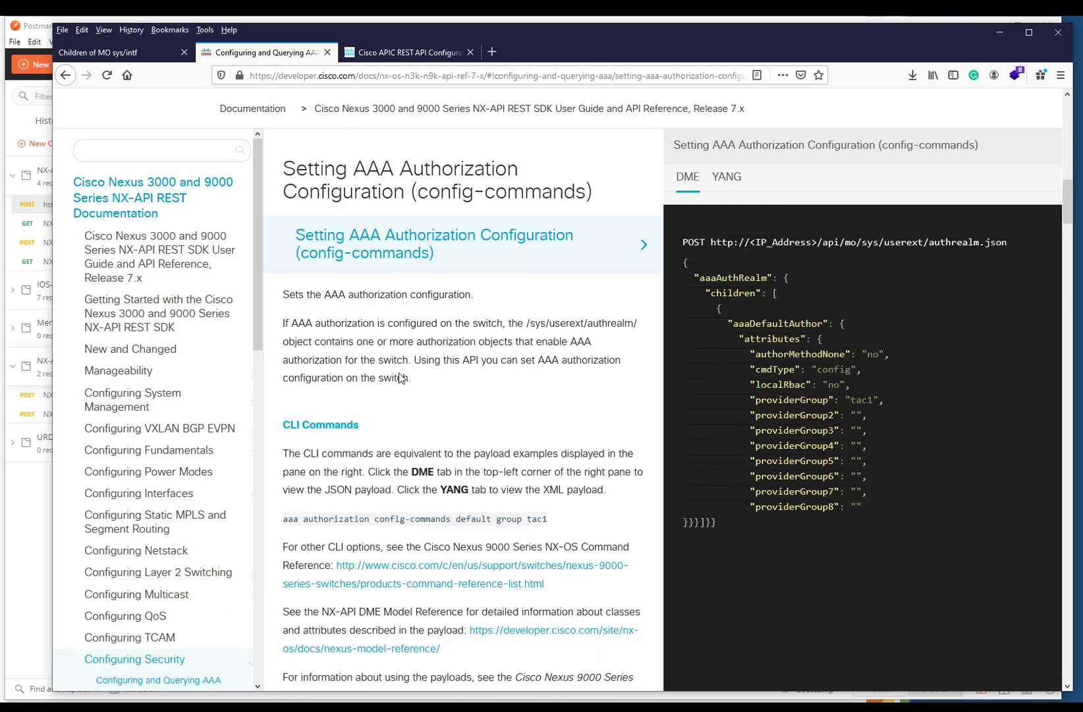
click(361, 56)
scroll(469, 329, down, 15)
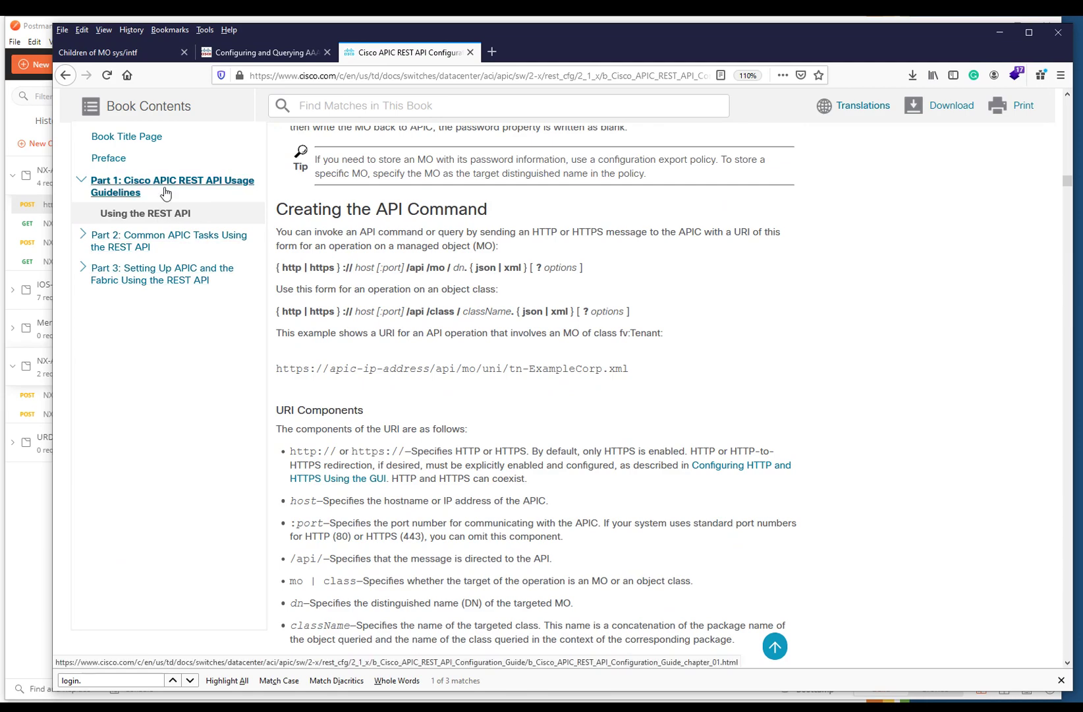
scroll(446, 407, down, 5)
scroll(445, 407, down, 9)
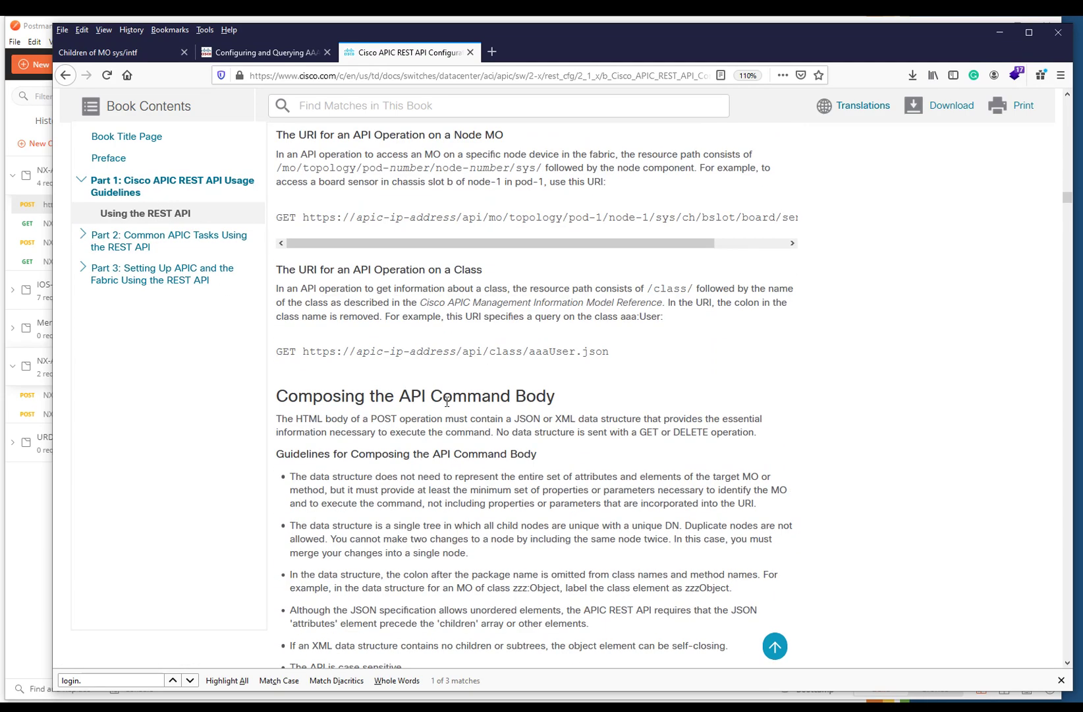
- Search the guide for 'pass' to find the aaaLogin.json example with name and pwd attributes
key(ctrl+f)
text(pass)
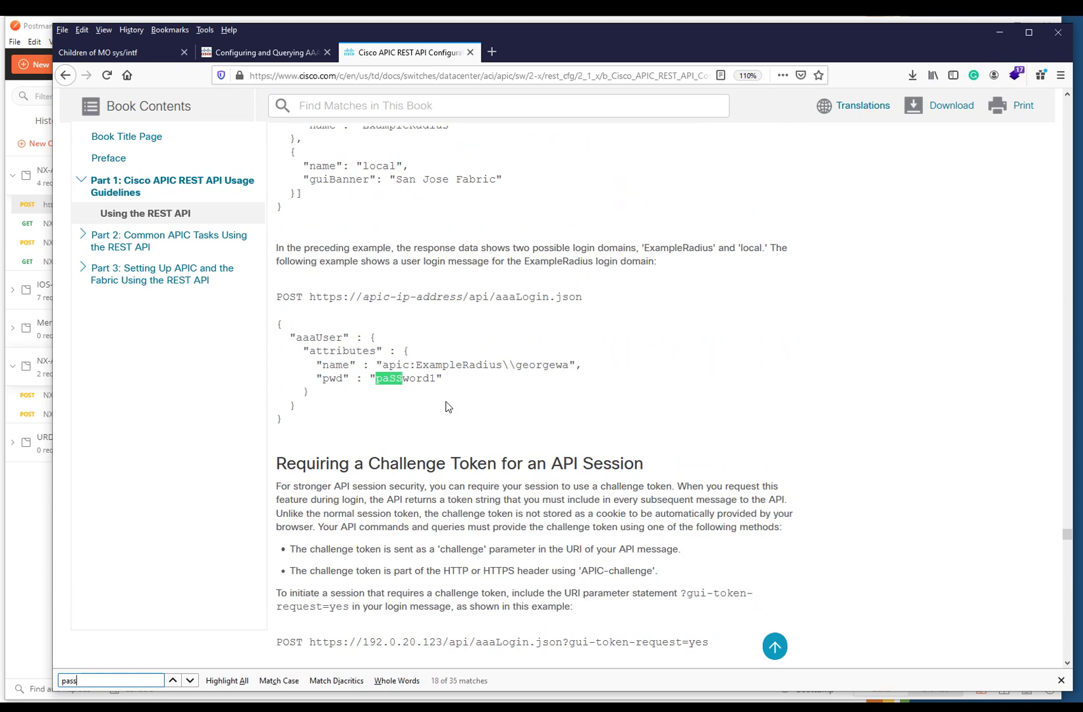
scroll(446, 407, up, 2)
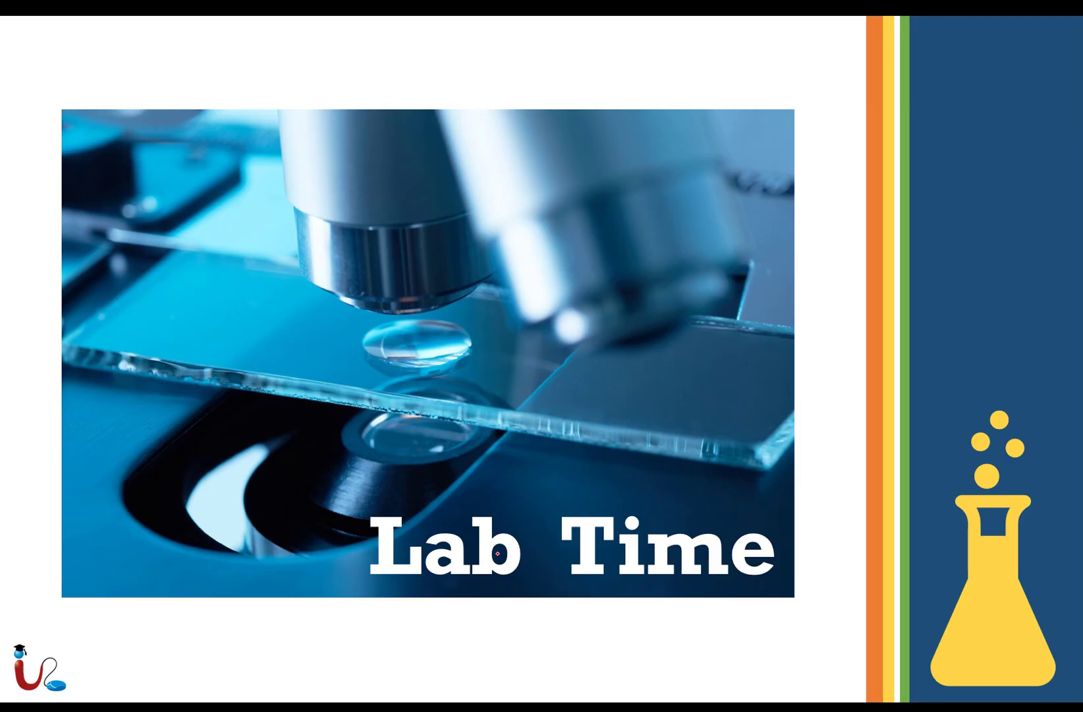
key(super)
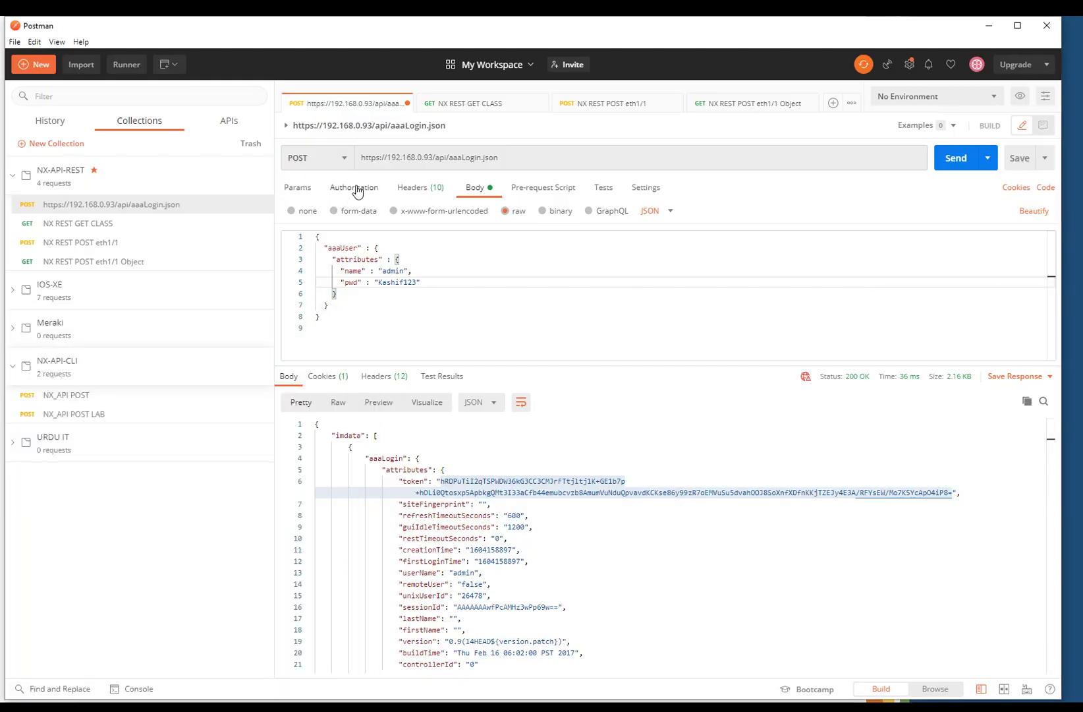
- Review the aaaLogin.json request's headers and body, then resend it for a fresh token
click(416, 191)
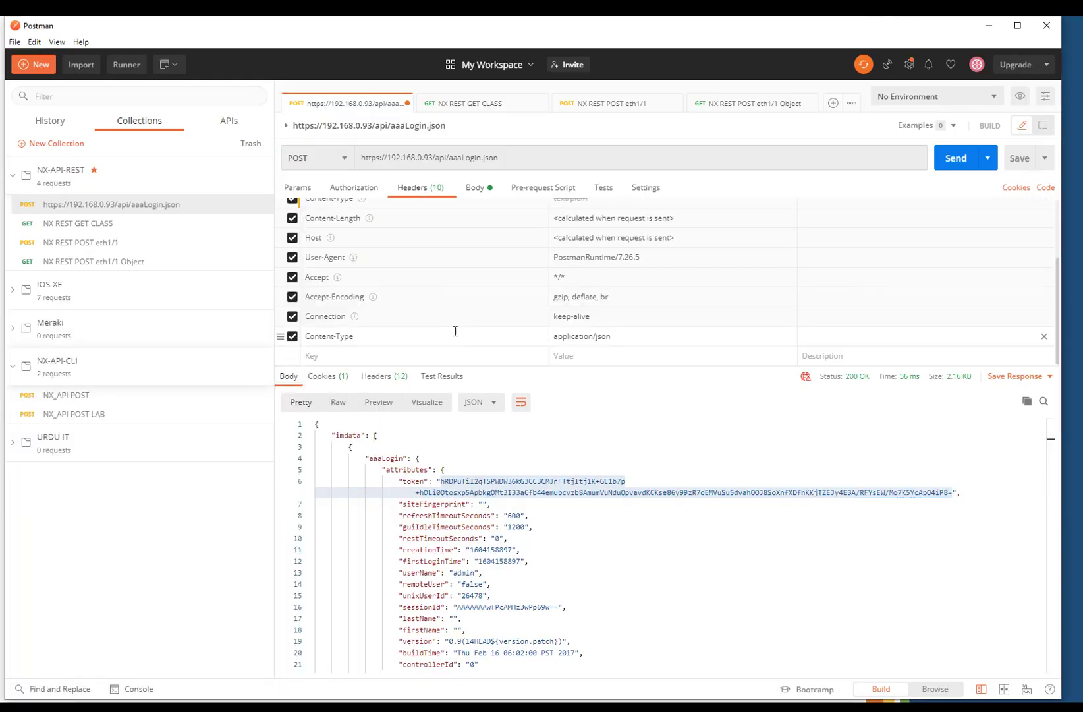
click(475, 188)
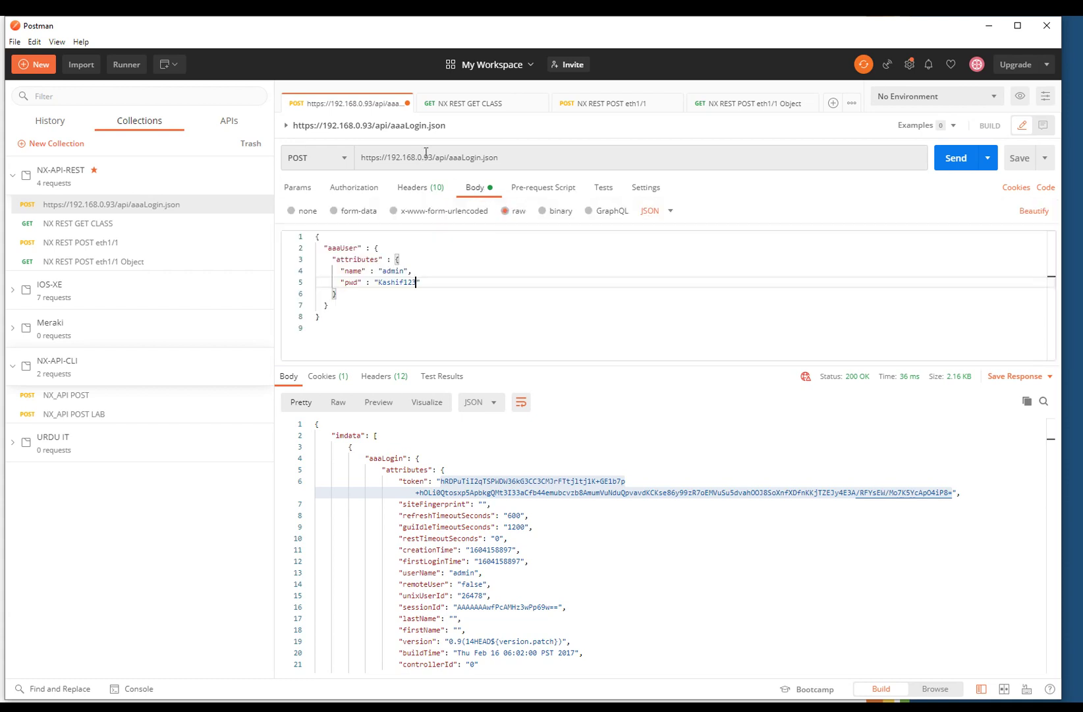
double_click(504, 156)
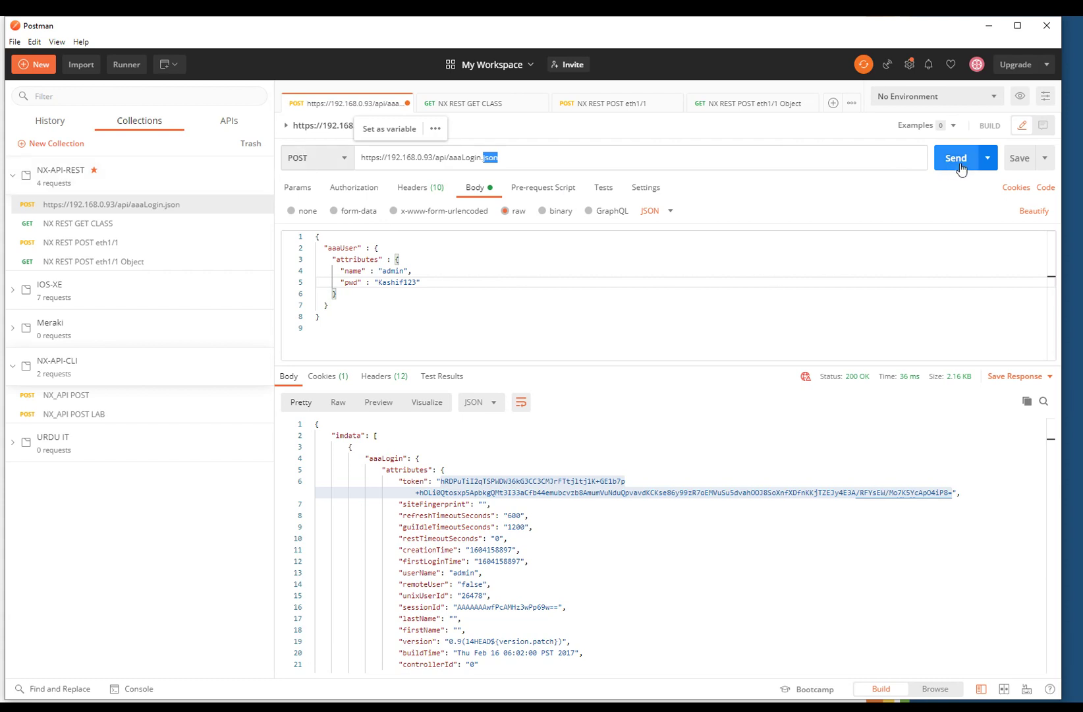
click(959, 160)
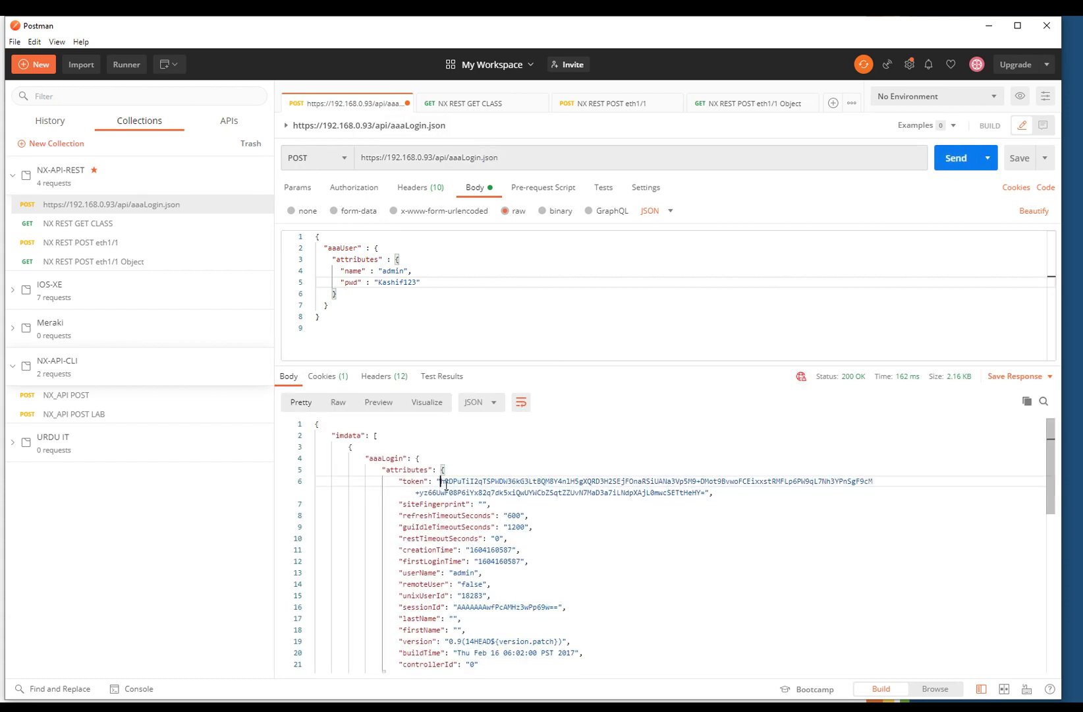
- Copy the new session token from the response and open the NX REST GET CLASS request
drag(441, 482, 707, 495)
right_click(633, 493)
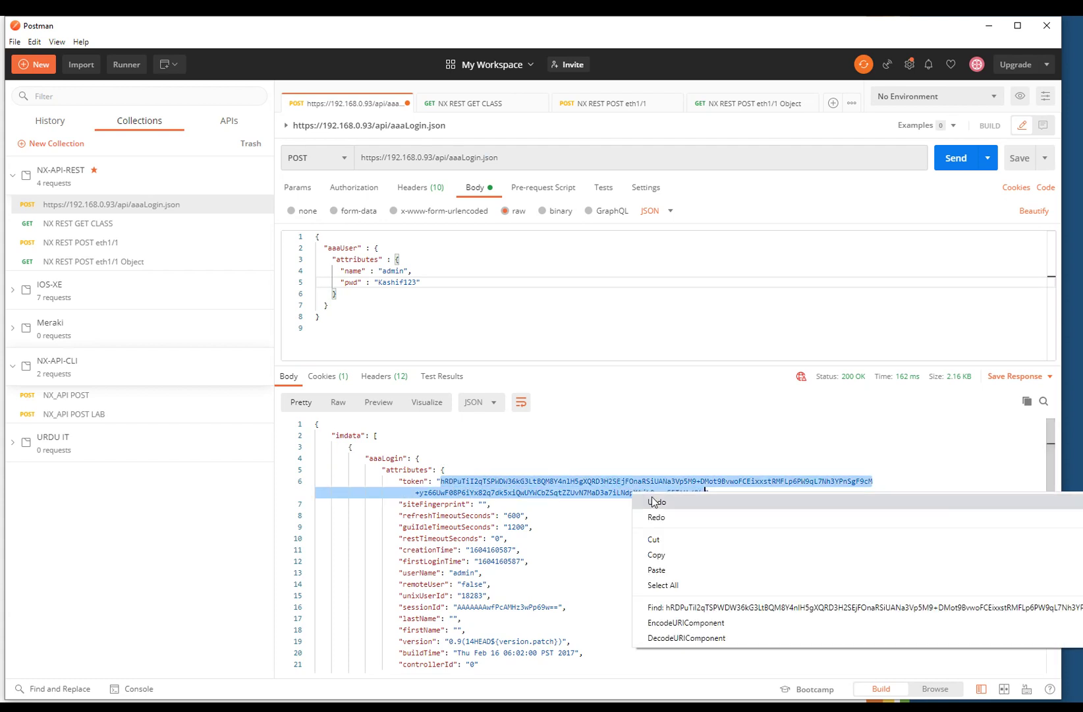
click(657, 552)
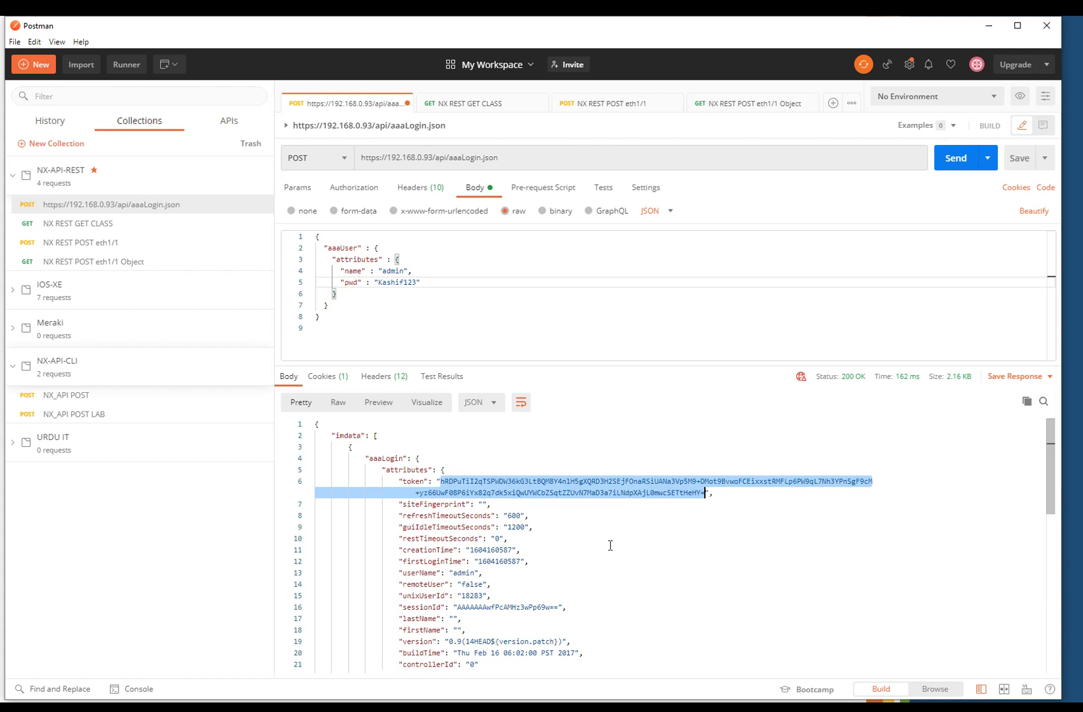
click(112, 223)
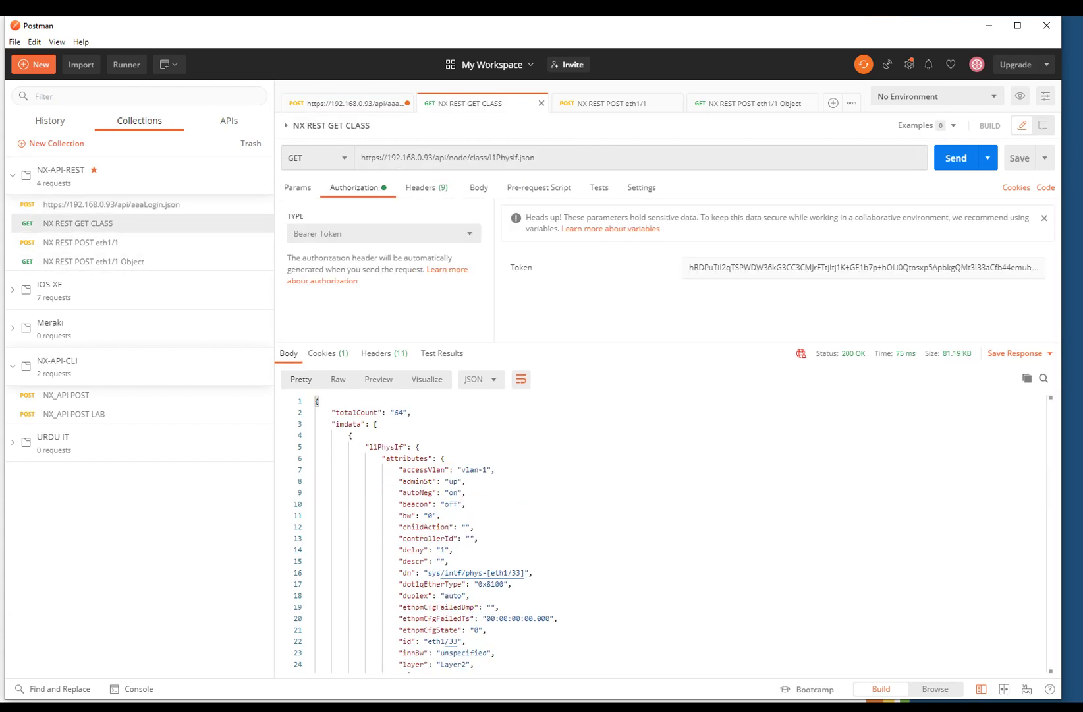
- Check Firefox's 'Children of MO sys/intf' page, then resend the GET CLASS request in Postman
key(alt+Tab)
click(118, 52)
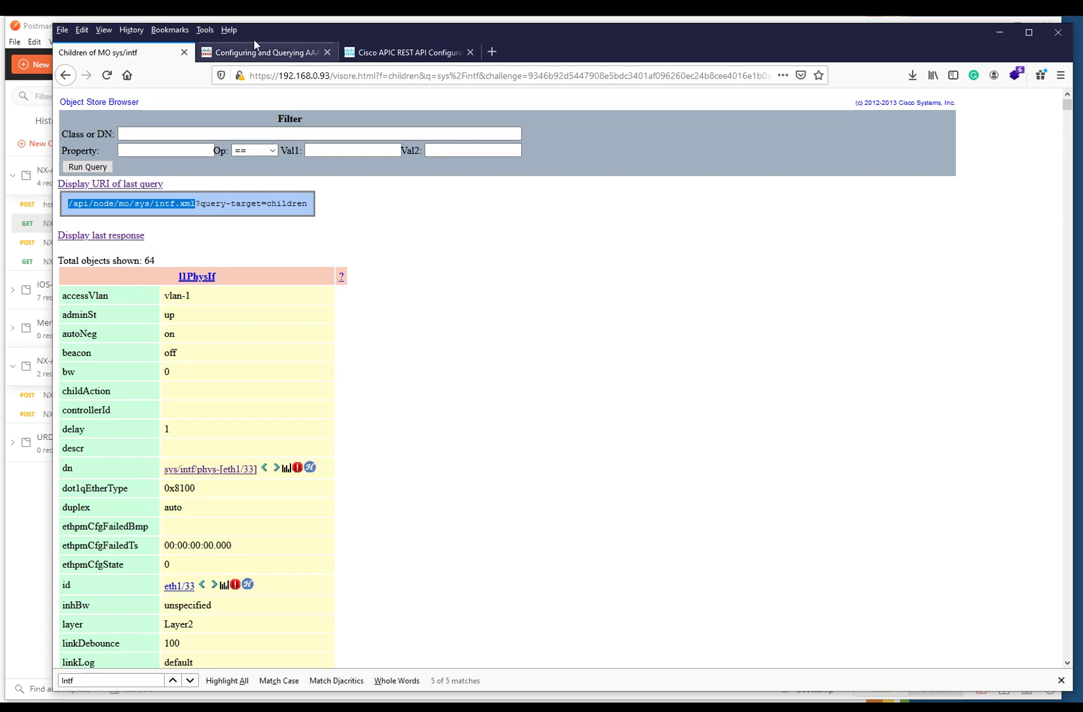
drag(254, 39, 331, 279)
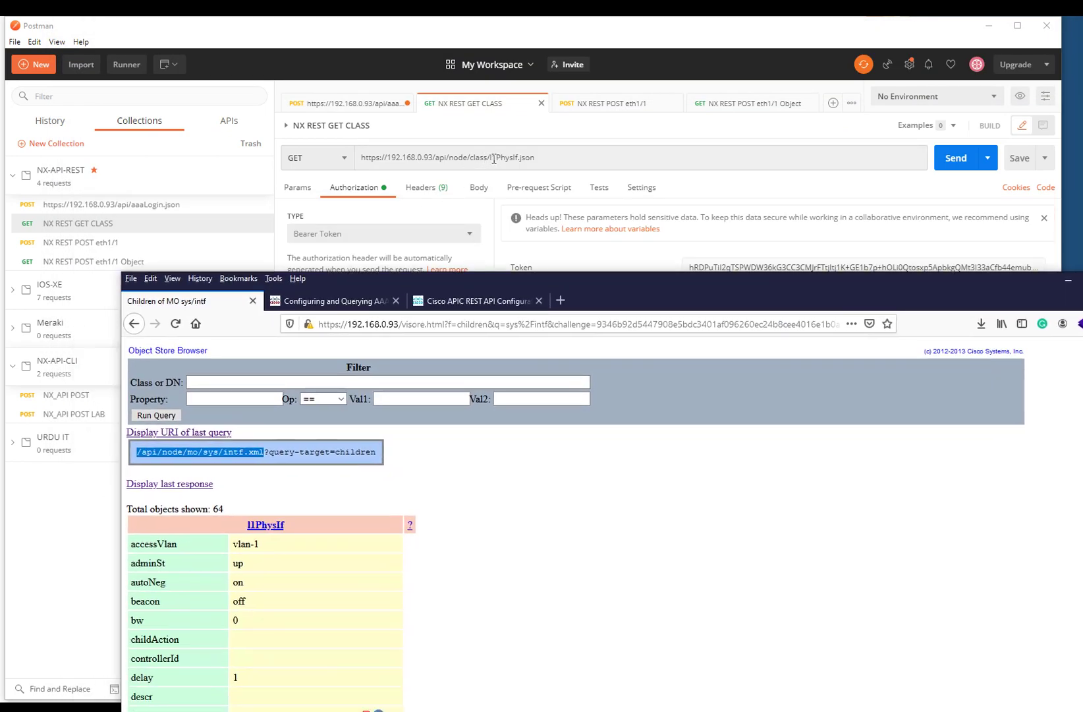
click(583, 158)
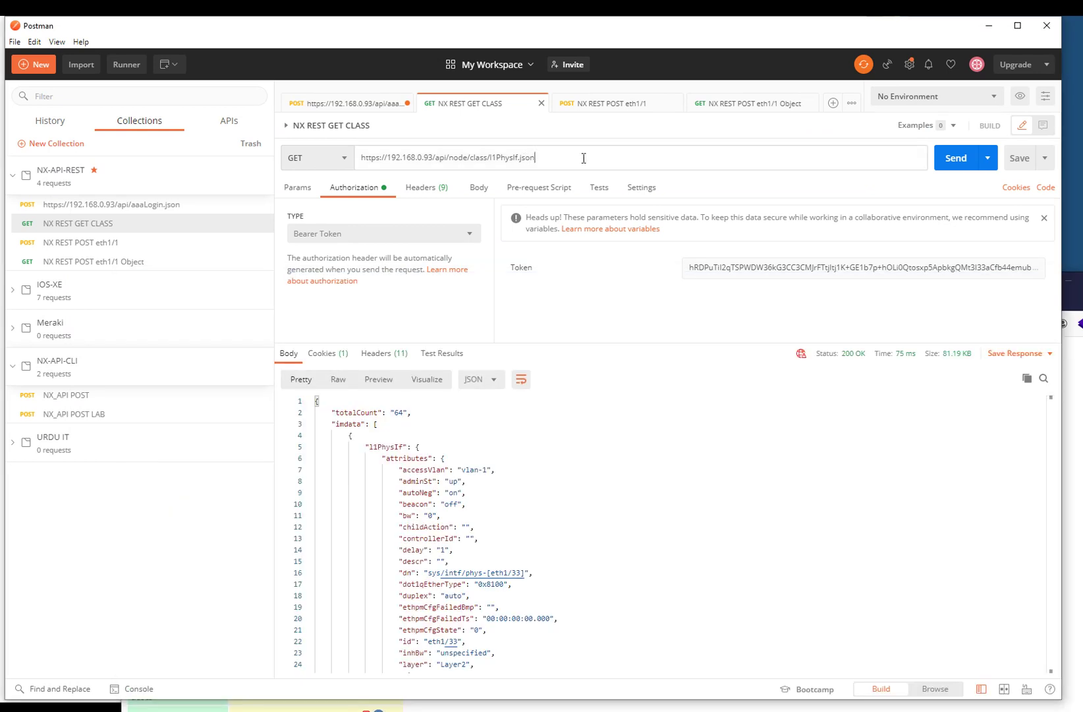
click(956, 158)
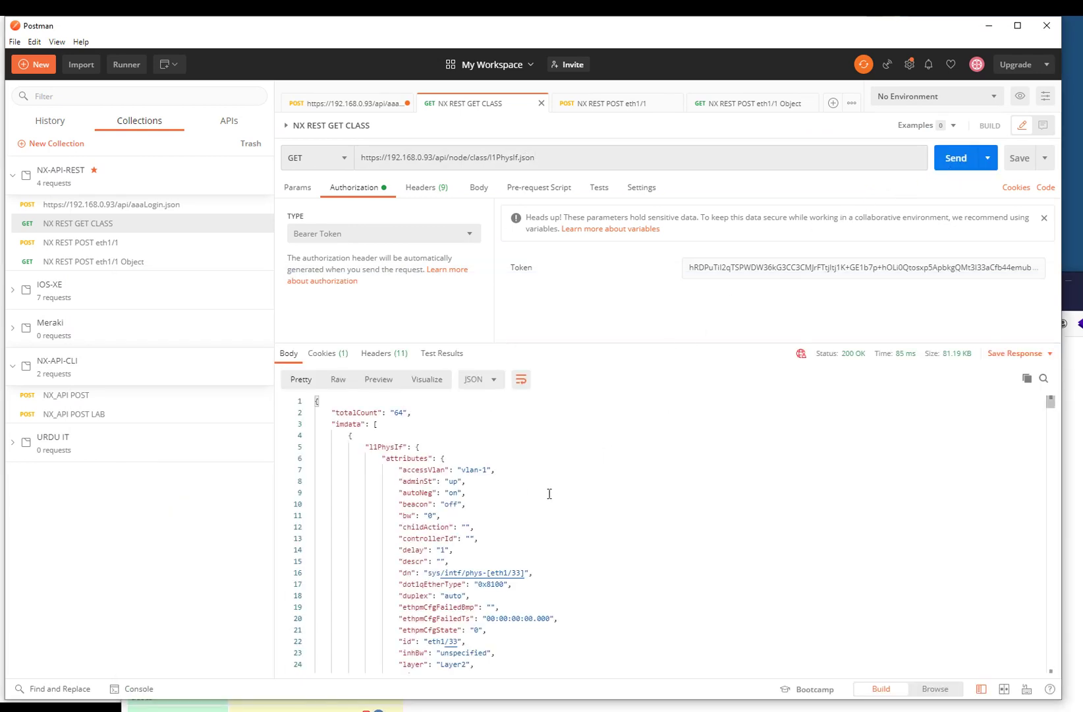
- Paste the fresh token into the Bearer Token field and resend the GET CLASS request
click(723, 269)
key(ctrl+a)
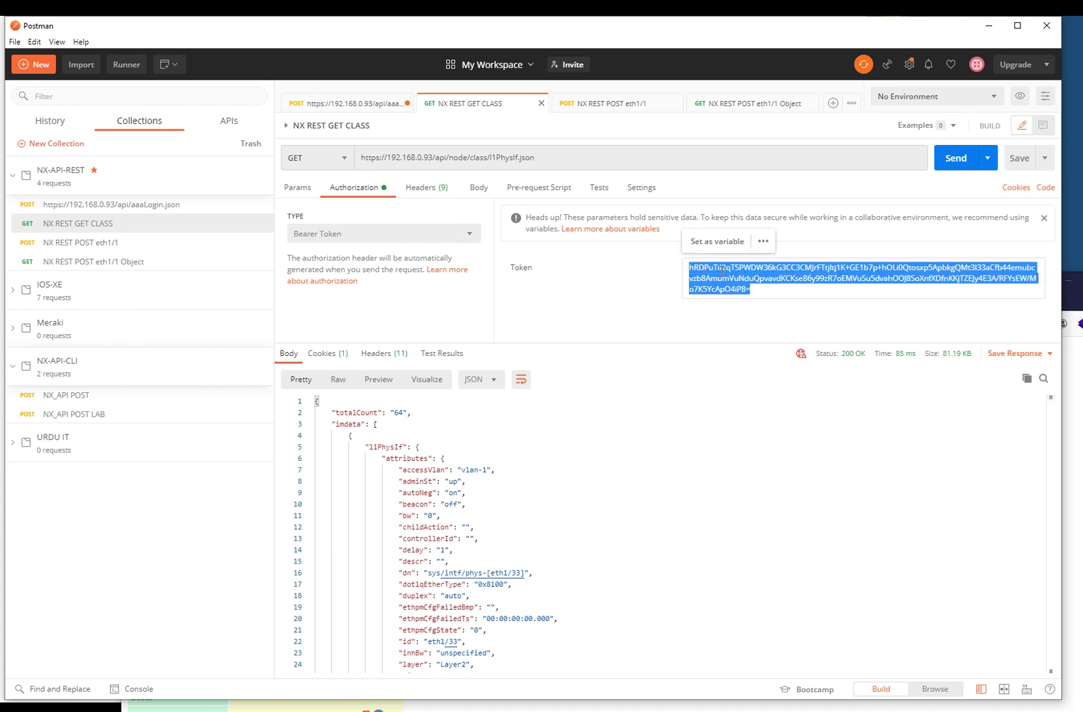
key(ctrl+v)
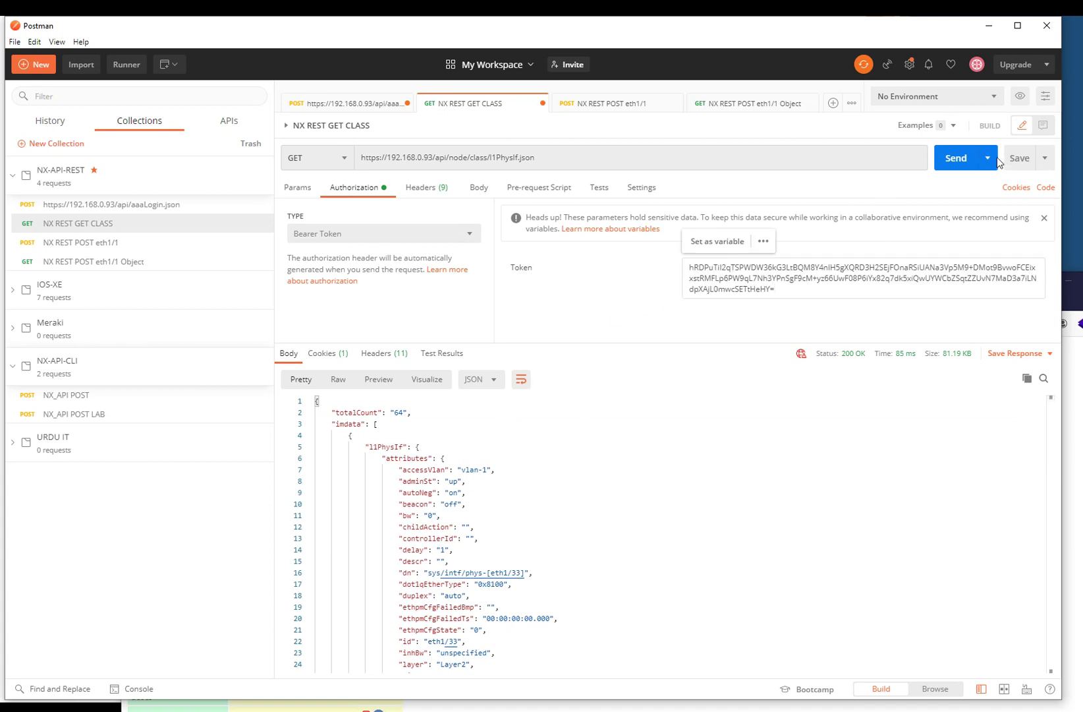
click(956, 158)
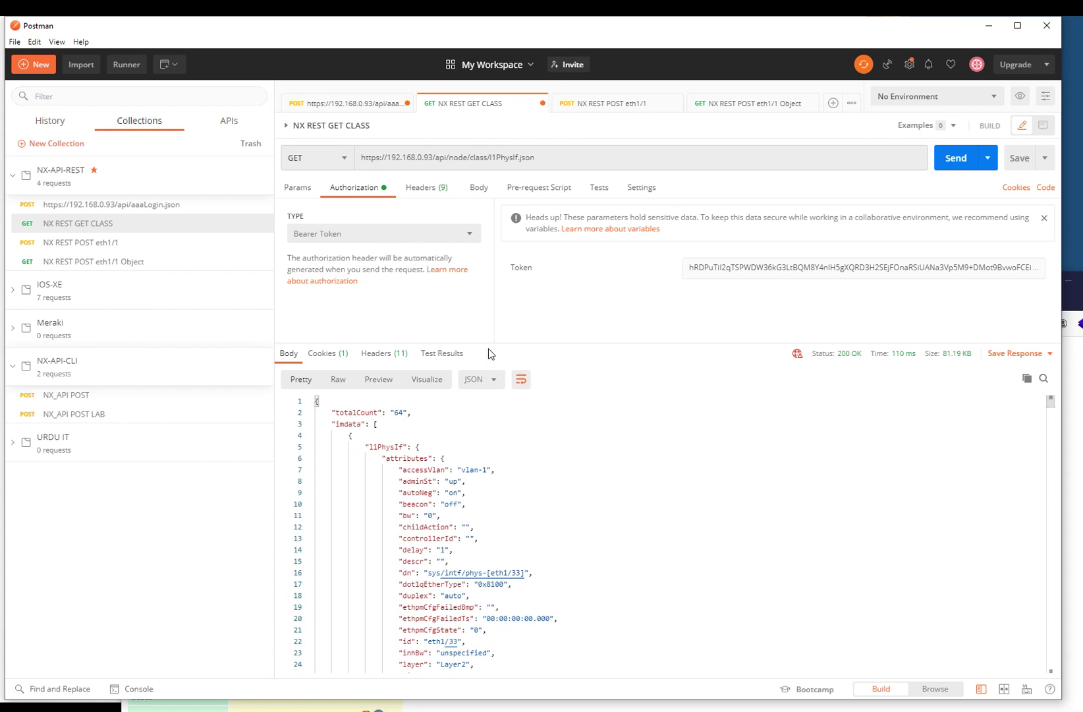
- Inspect the response's totalCount of 64 and the beacon attribute, then switch to PuTTY
drag(488, 341, 488, 302)
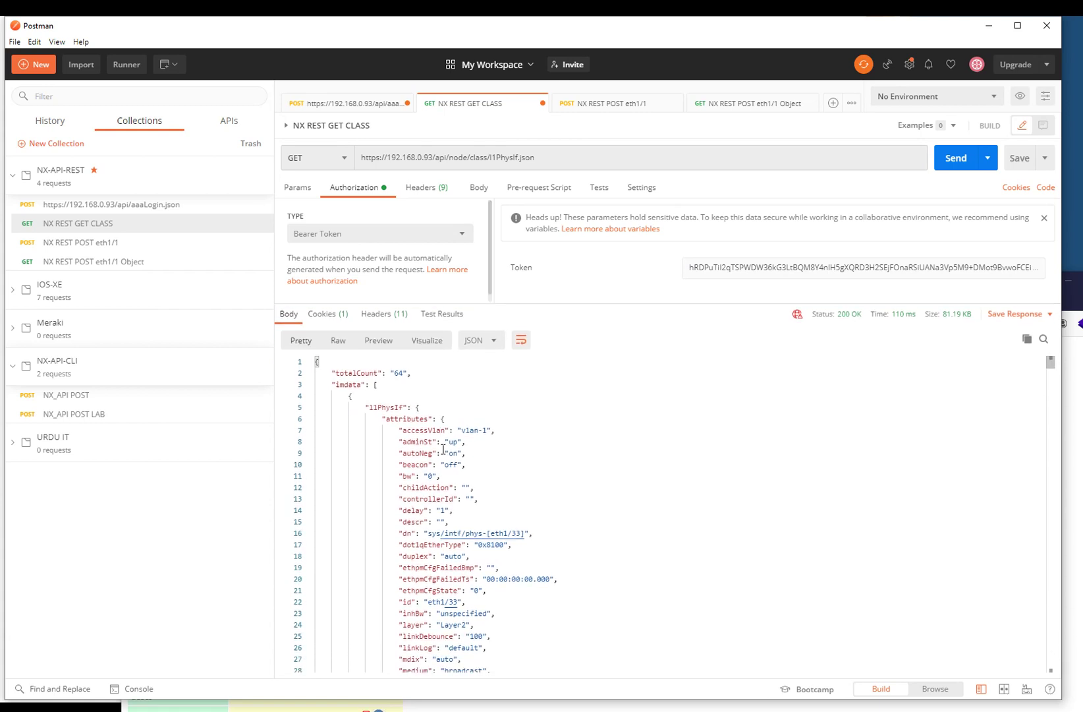
double_click(398, 372)
scroll(422, 436, down, 1)
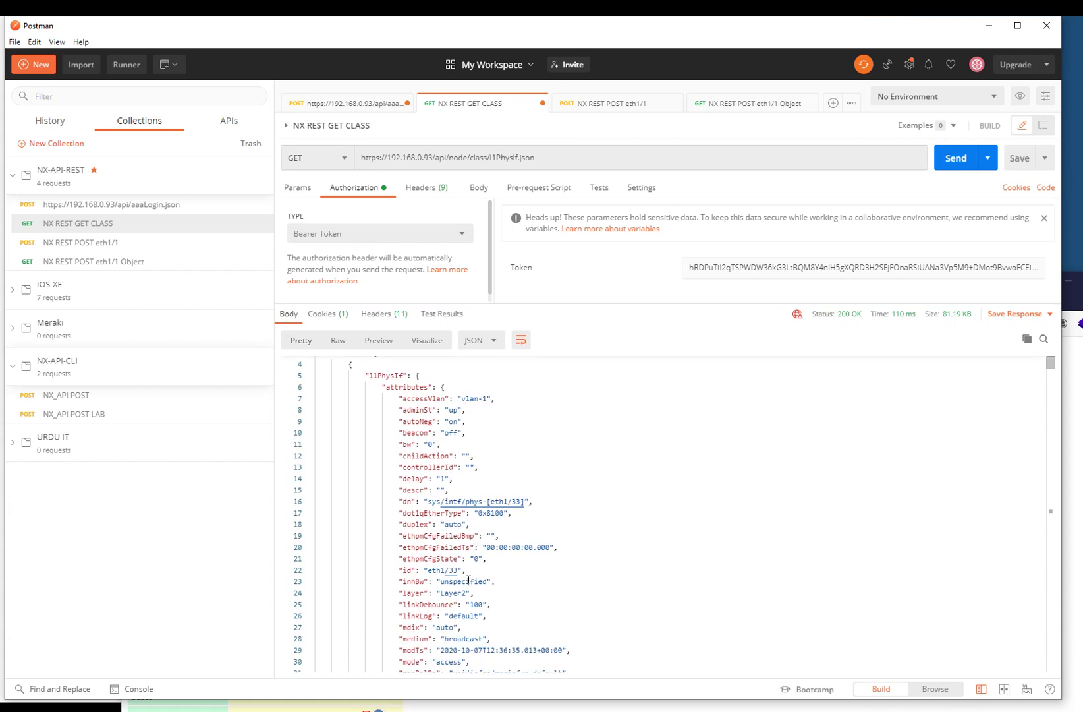
scroll(443, 503, down, 8)
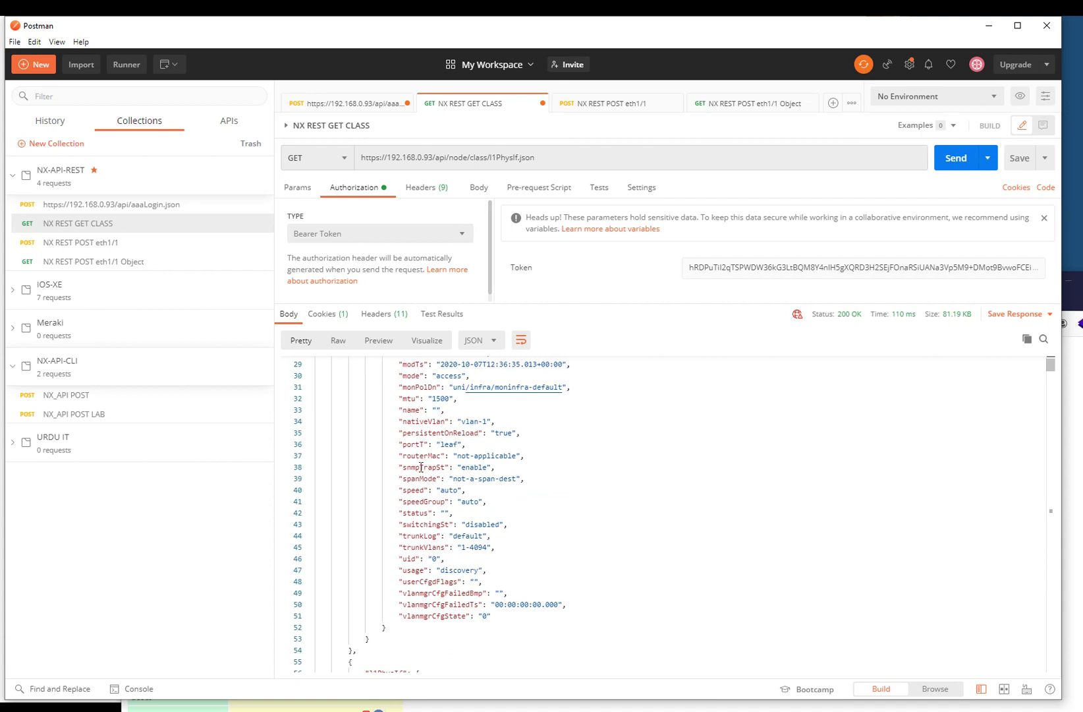
scroll(421, 467, up, 9)
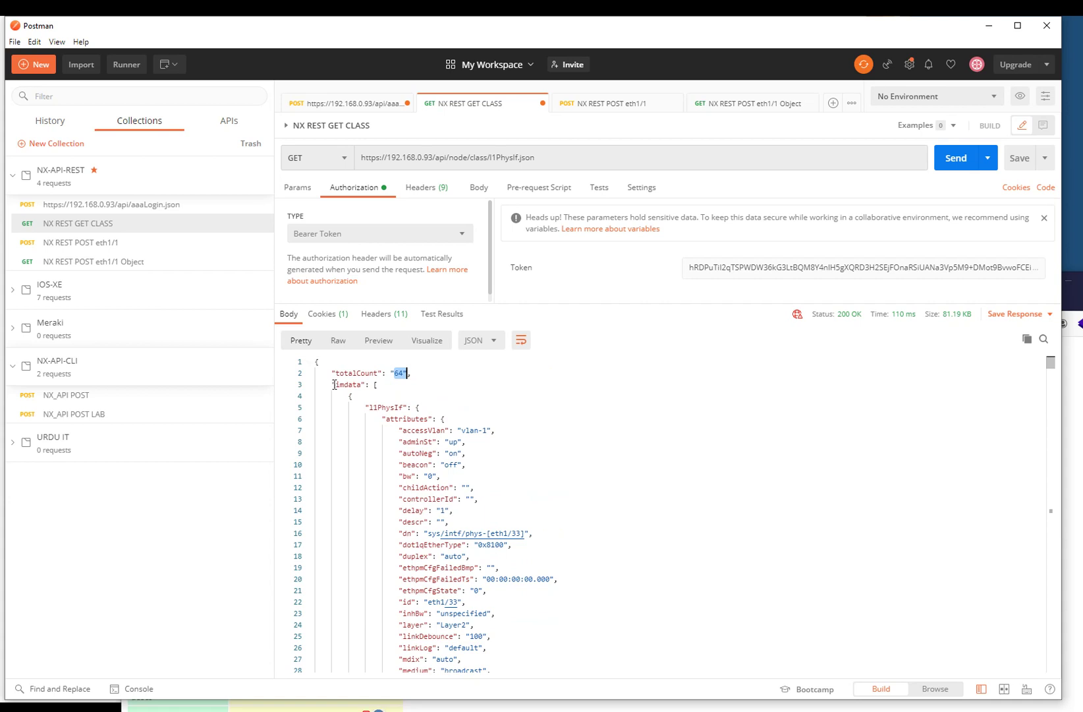
click(333, 385)
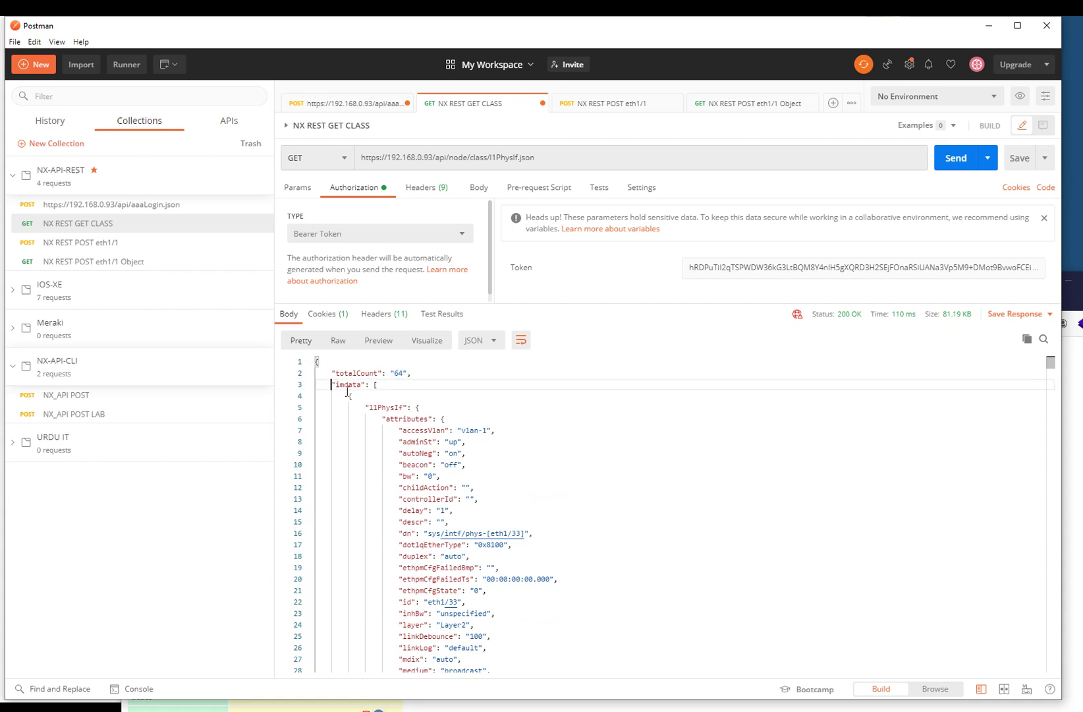
double_click(403, 466)
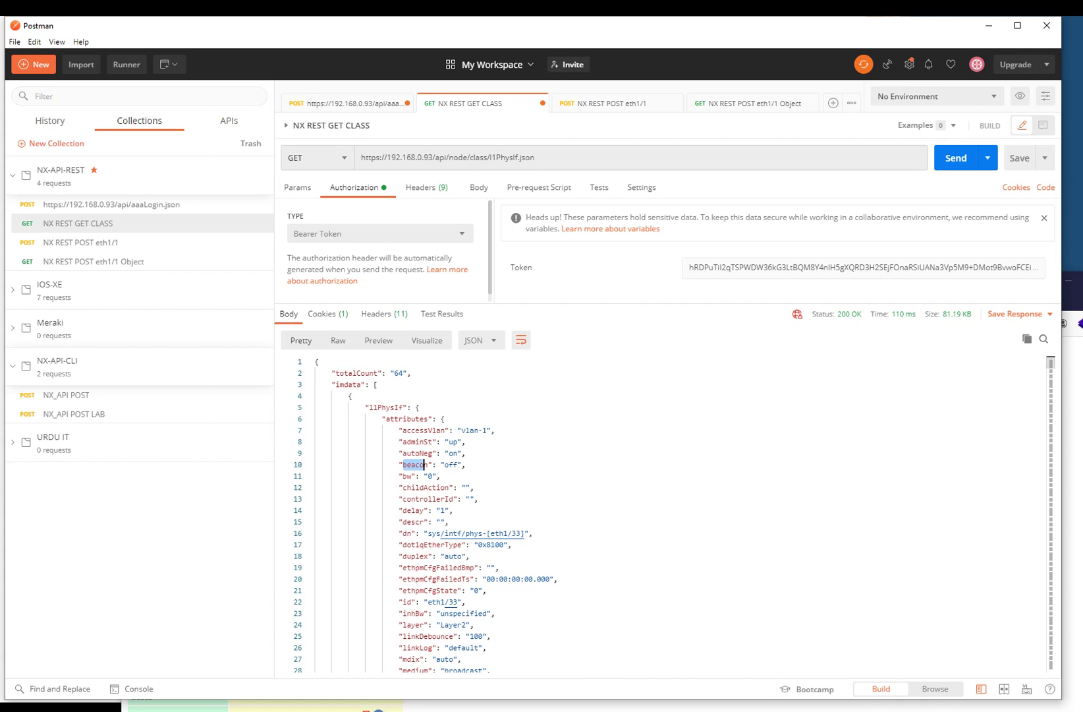
key(alt+Tab)
- Run 'show int status' in PuTTY to see Eth1/1 named URDUITACADEMY, then minimize the terminal
key(Return)
key(Return)
key(Return)
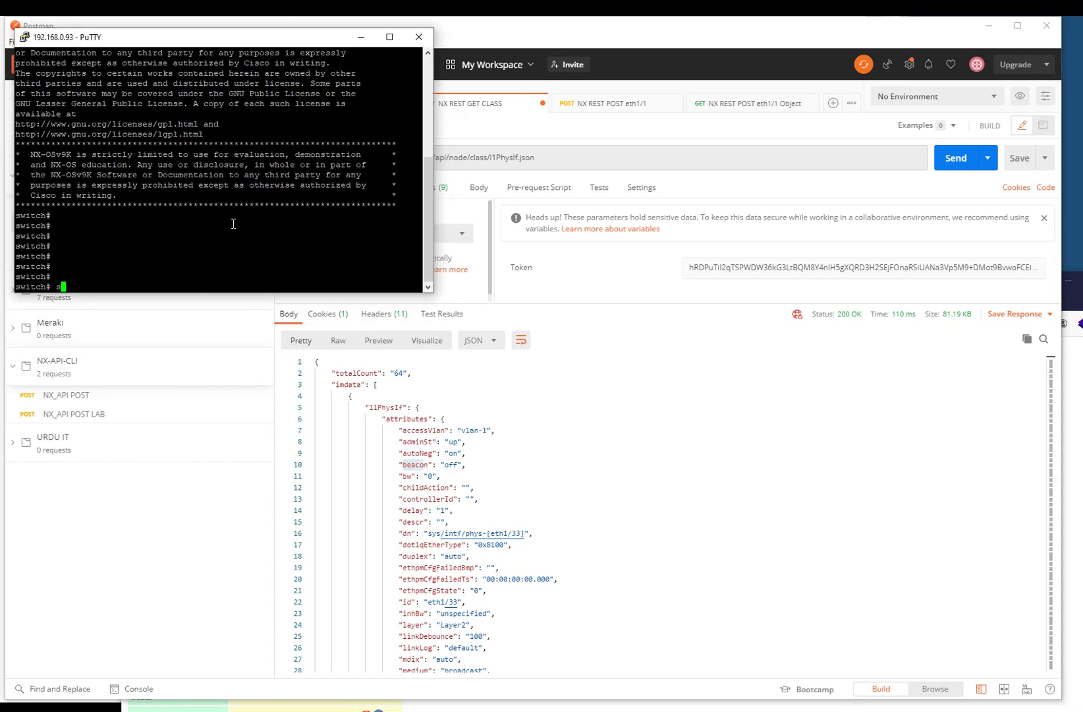
text(show int status)
key(Return)
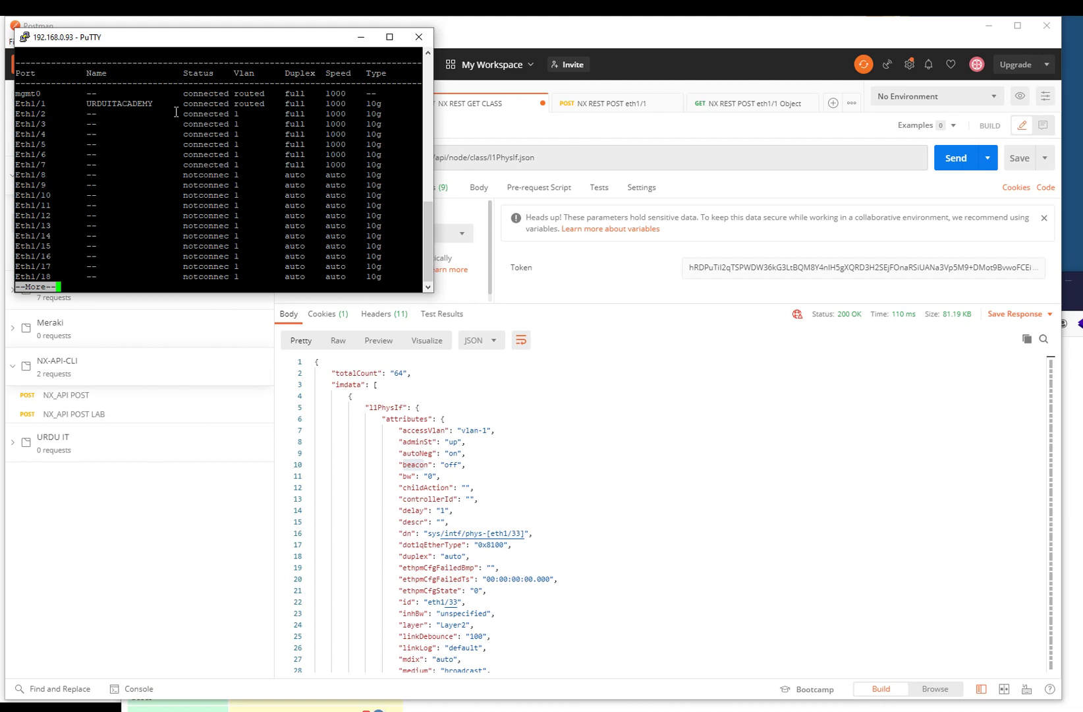
click(360, 37)
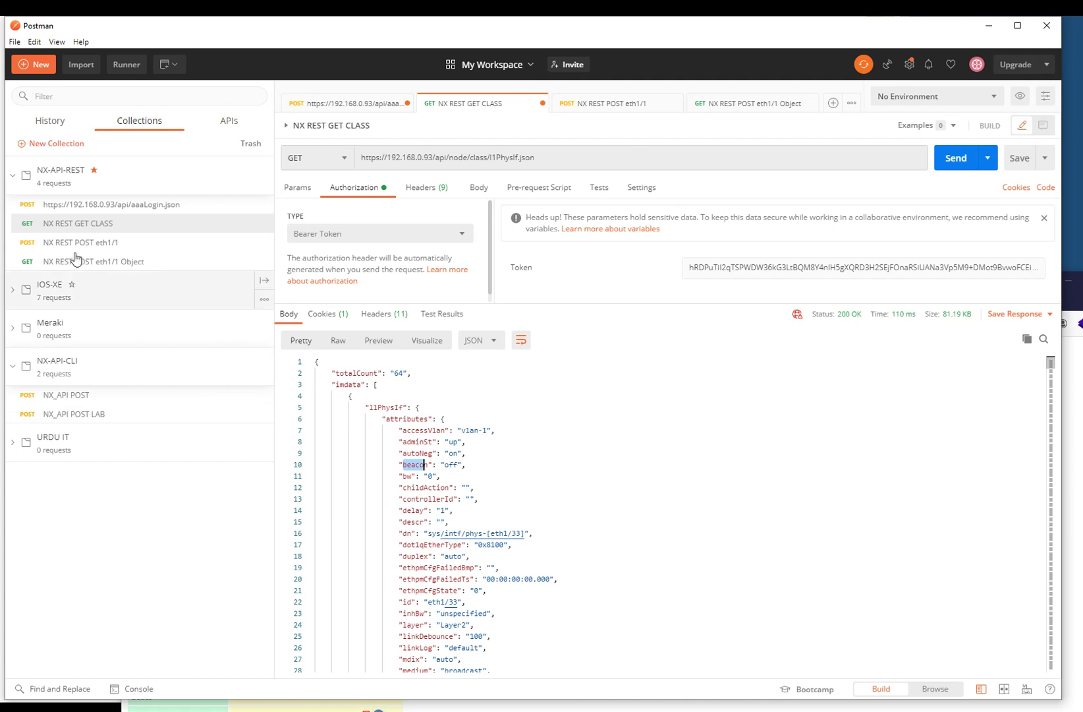
- Point the eth1/1 Object request at eth1/2, empty its body, and send it
click(74, 262)
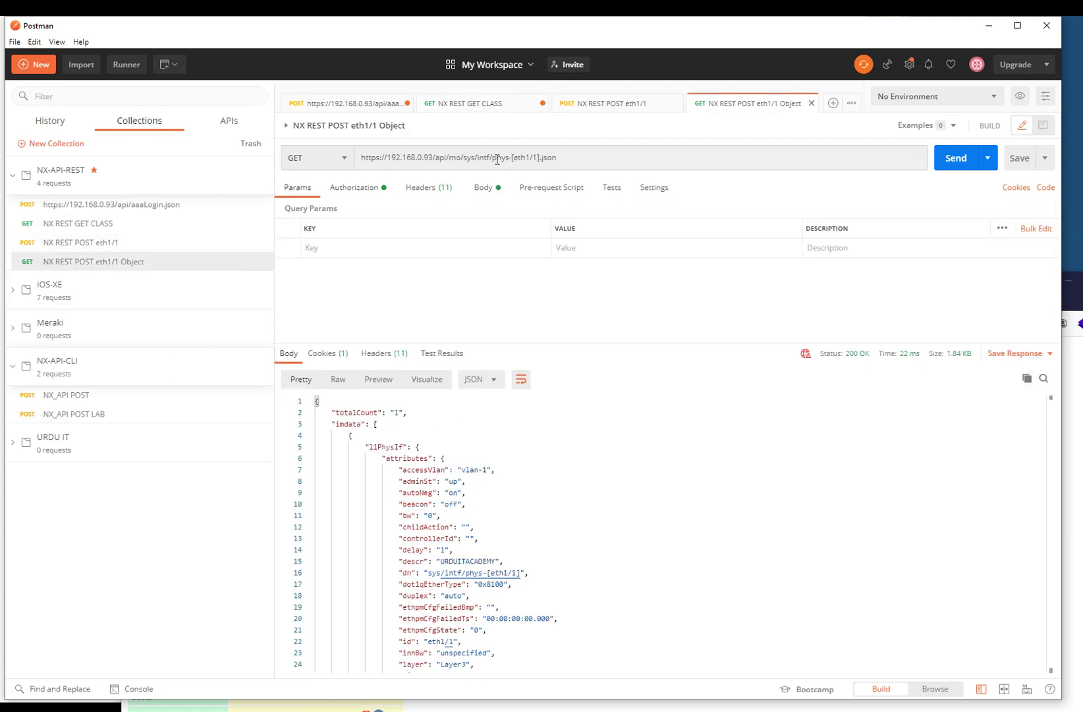
click(534, 158)
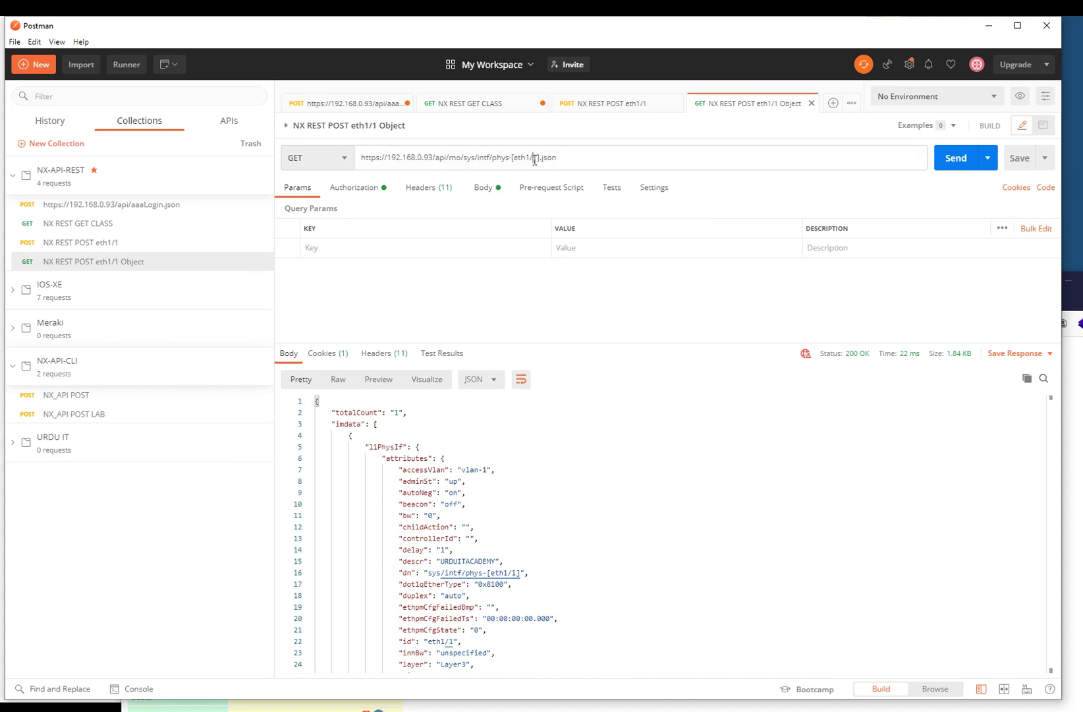
key(Delete)
text(2)
click(373, 196)
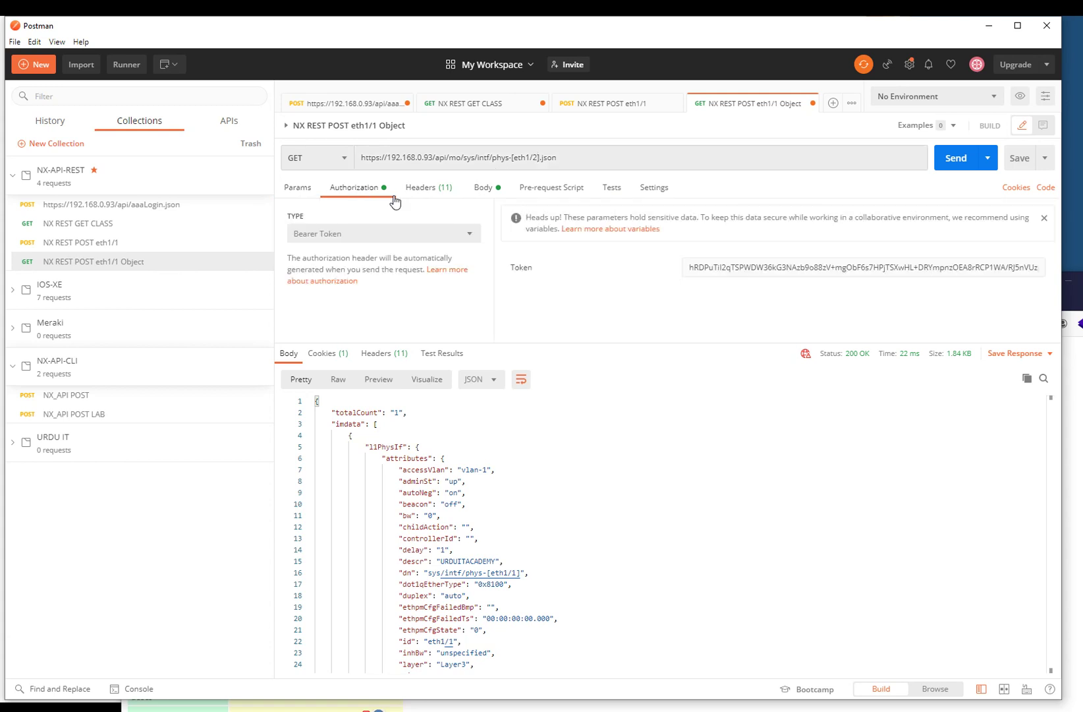
click(427, 189)
click(483, 189)
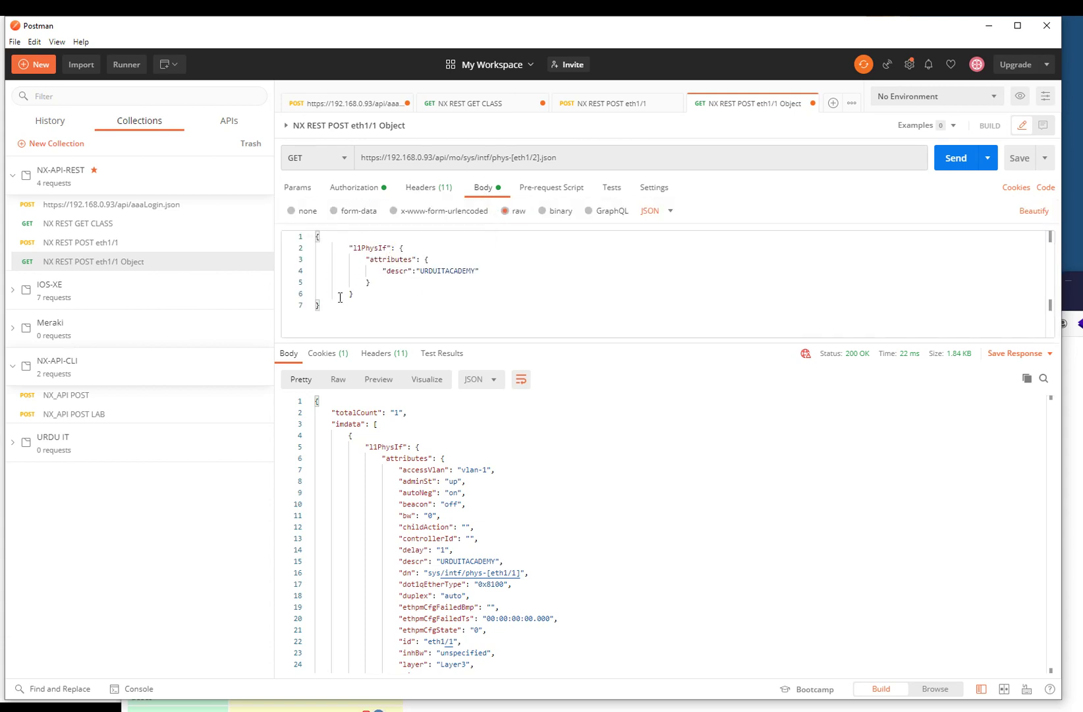
drag(347, 309, 310, 295)
key(ctrl+a)
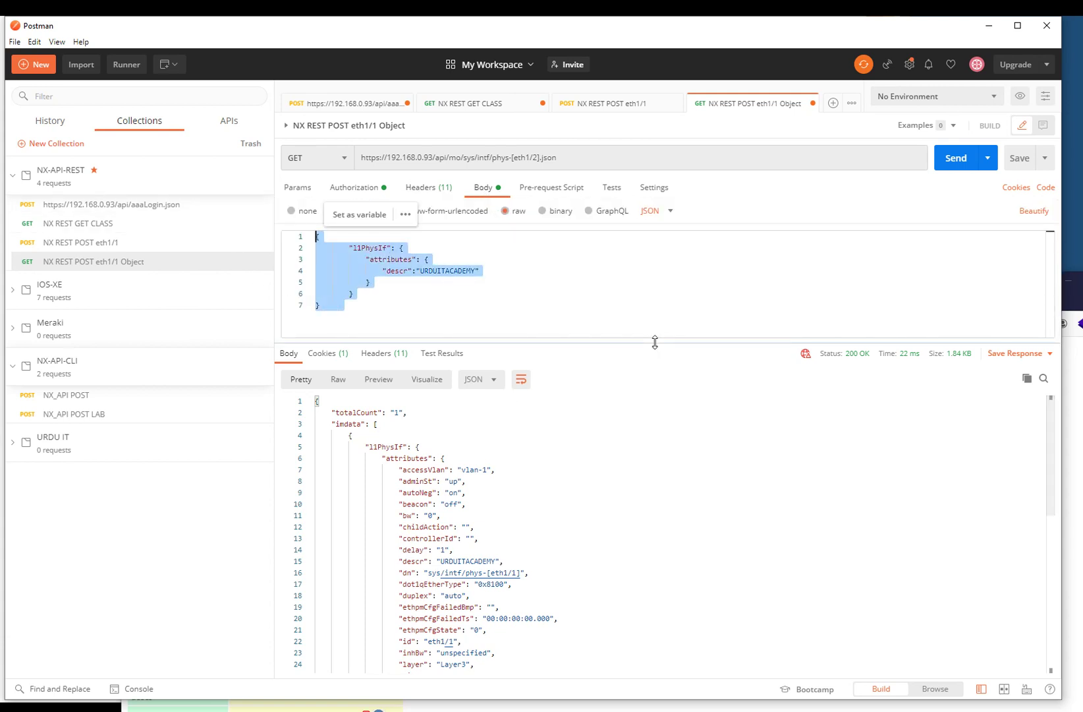
key(BackSpace)
click(949, 158)
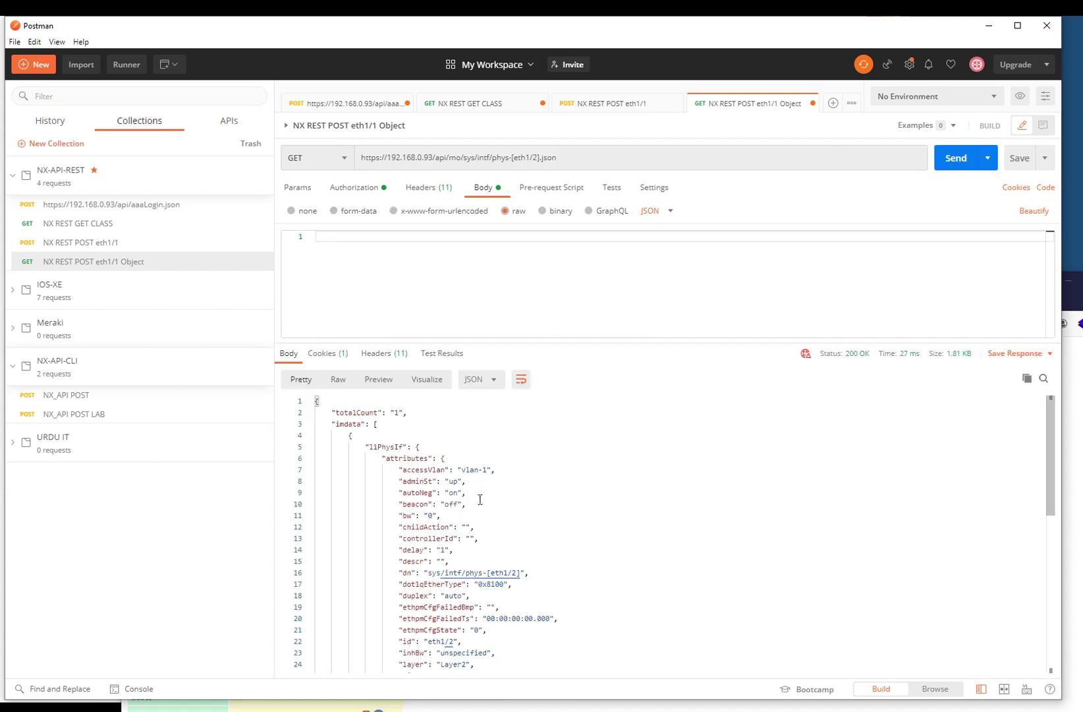
- Change the request URL to eth1/3 and send it
scroll(489, 557, down, 10)
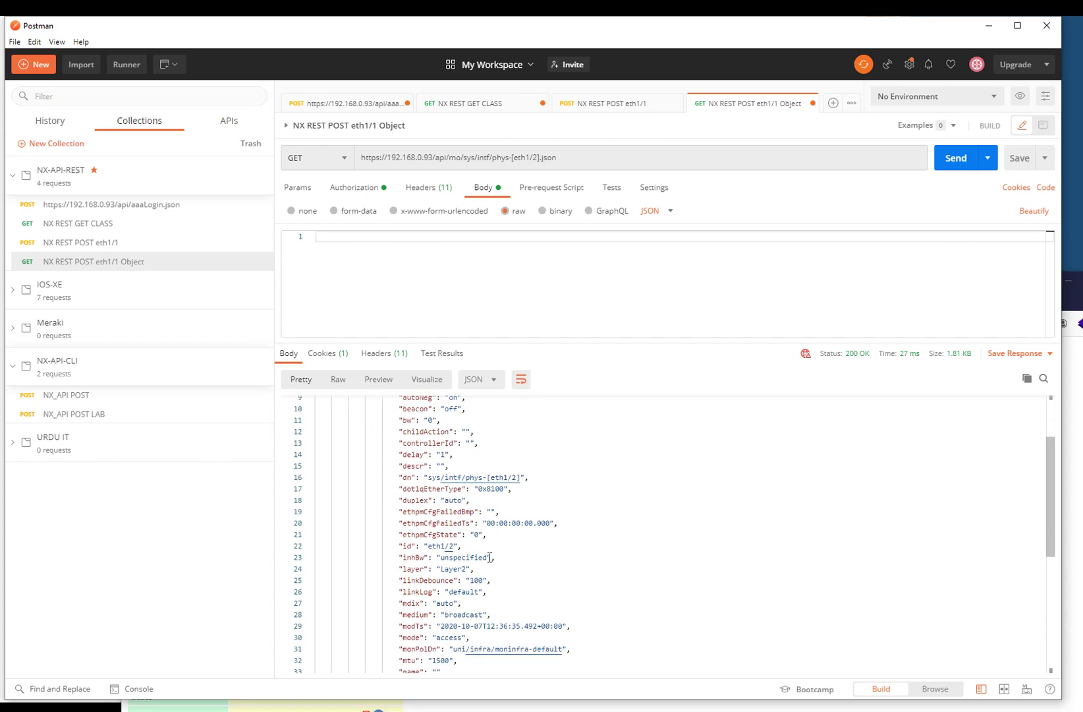
scroll(483, 557, up, 10)
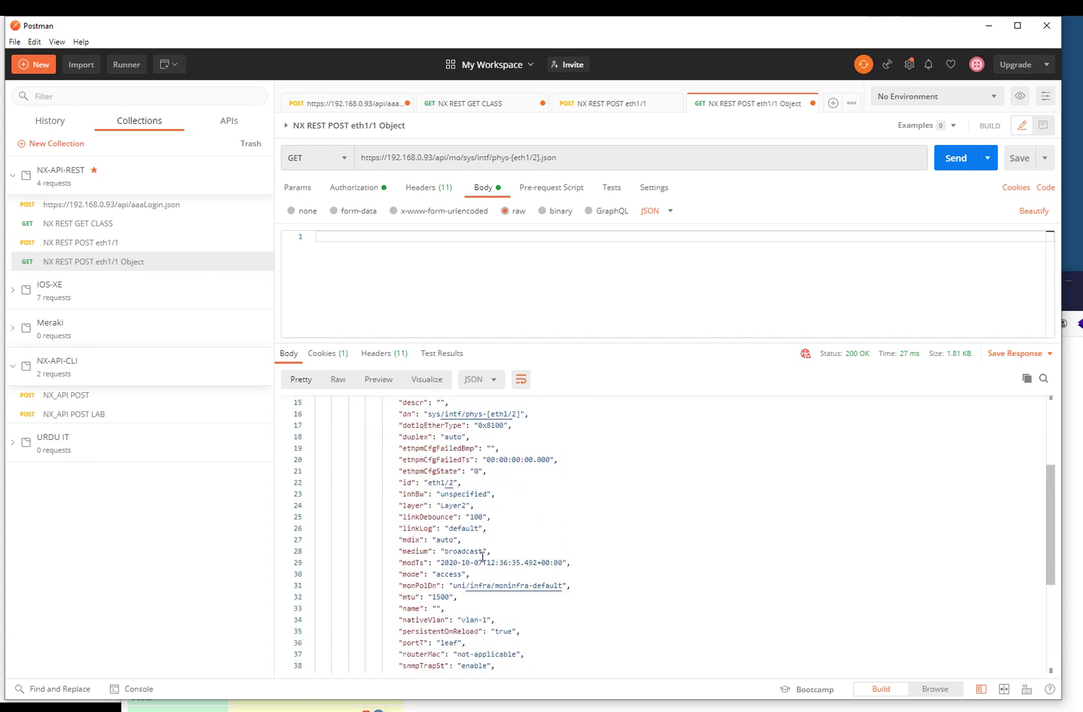
double_click(534, 157)
text(2)
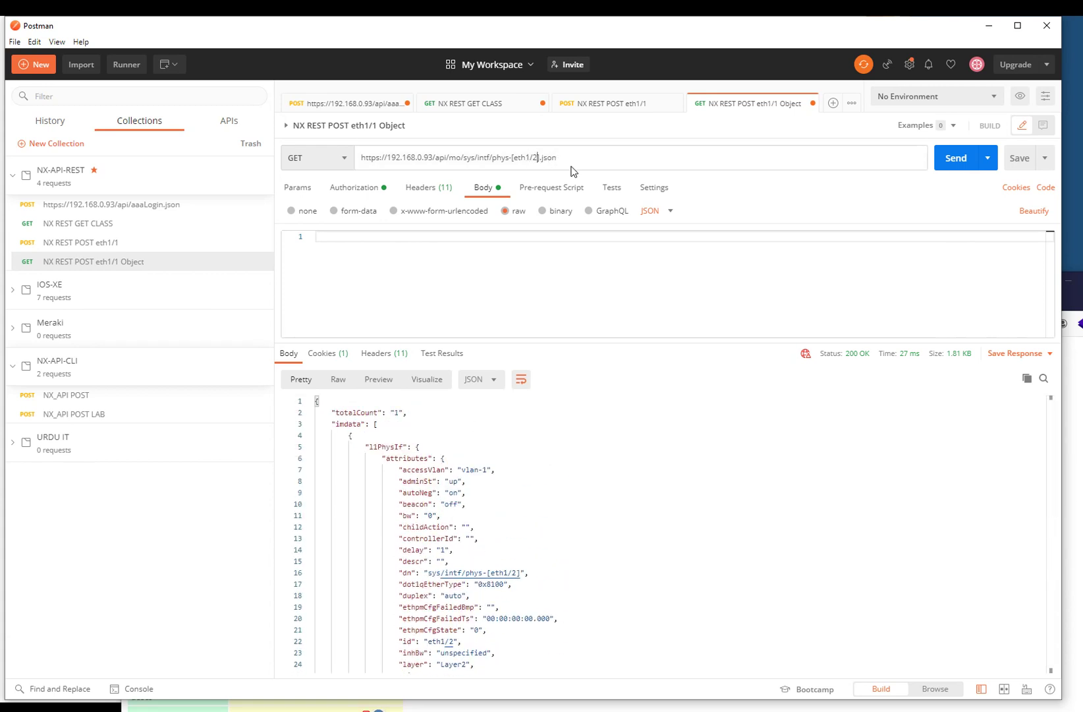
key(BackSpace)
text(3)
key(ctrl+Return)
click(1045, 187)
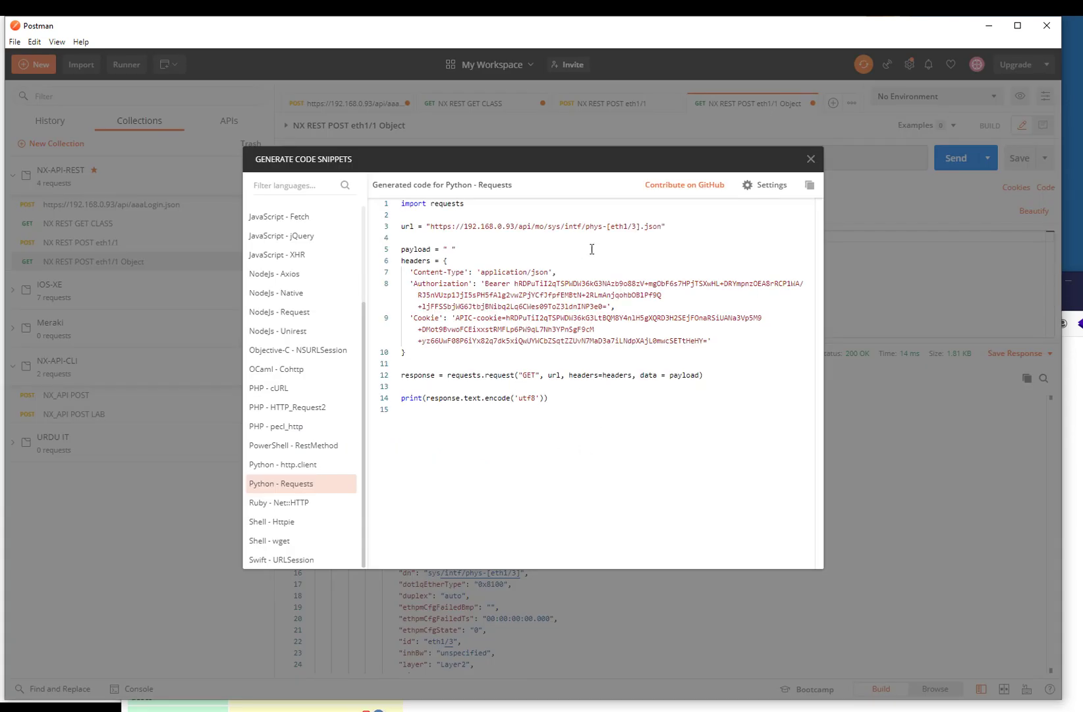
click(636, 228)
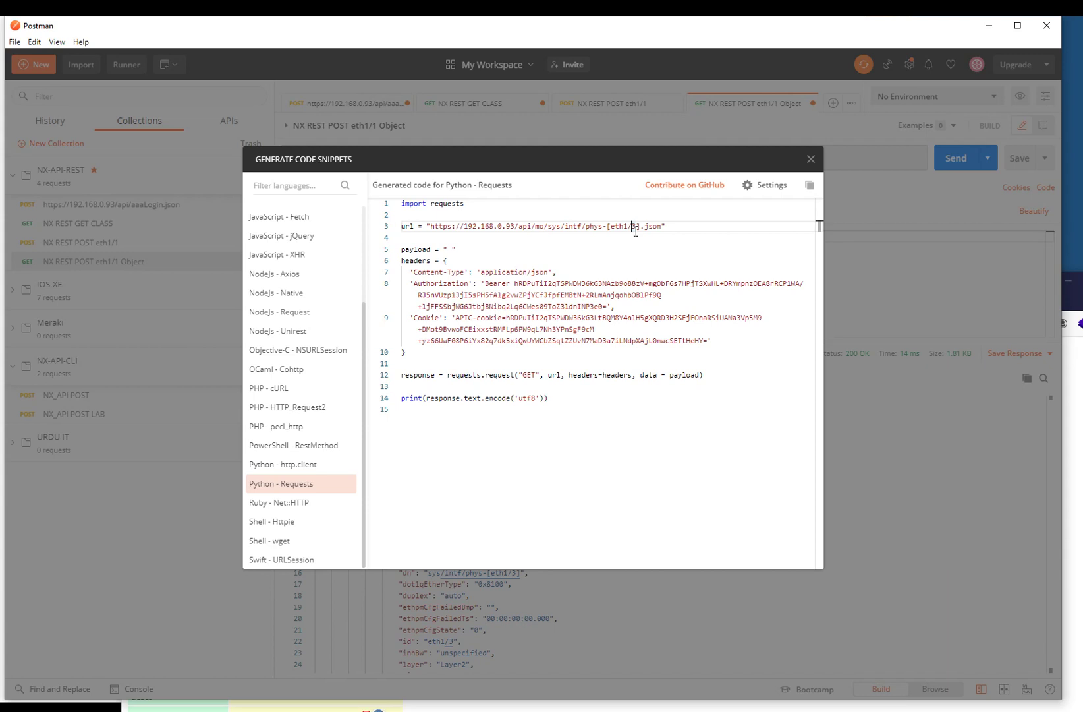
drag(423, 318, 700, 344)
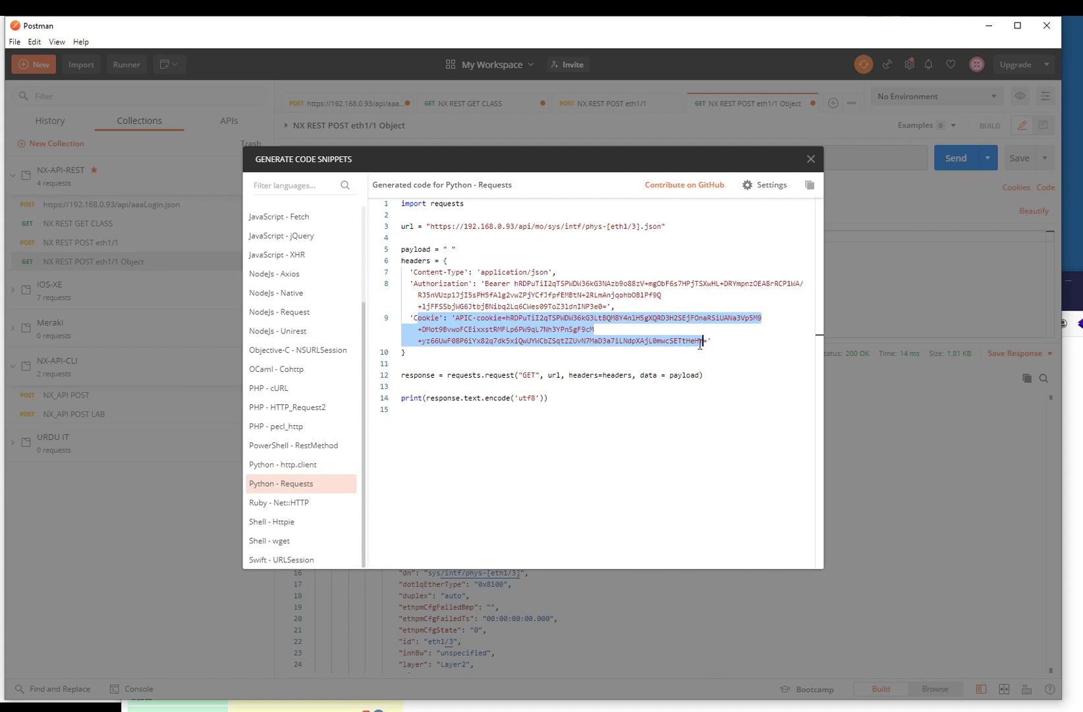
click(811, 160)
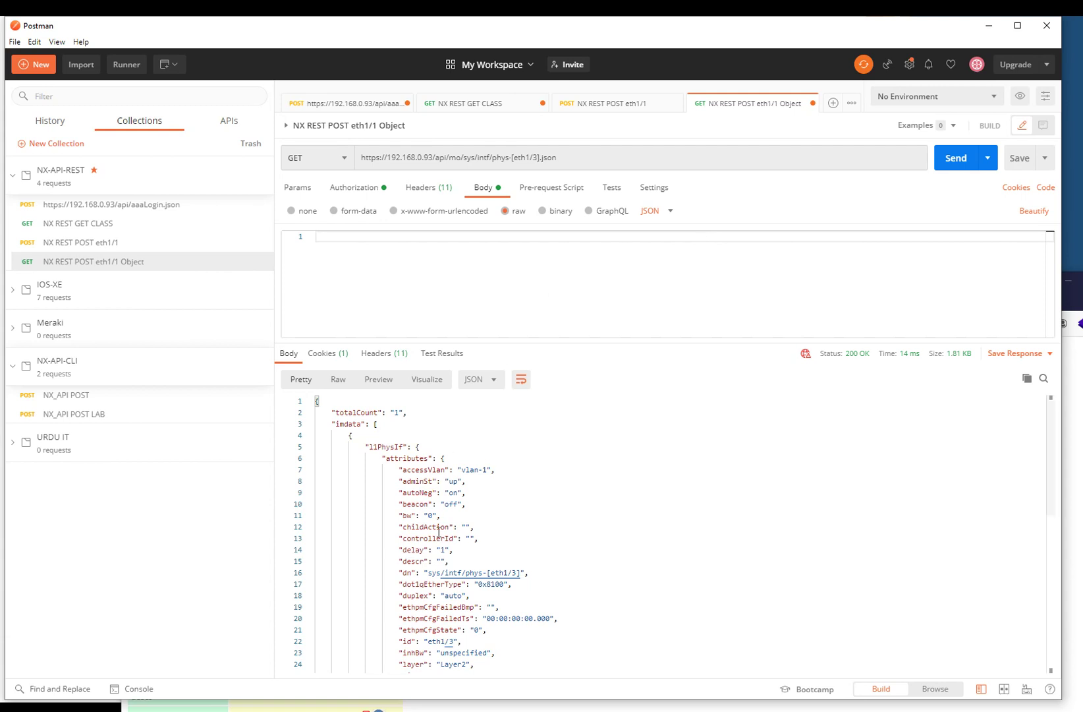
scroll(412, 449, down, 2)
scroll(412, 448, up, 1)
mouse_move(412, 449)
mouse_down()
mouse_move(430, 471)
mouse_move(427, 450)
mouse_up()
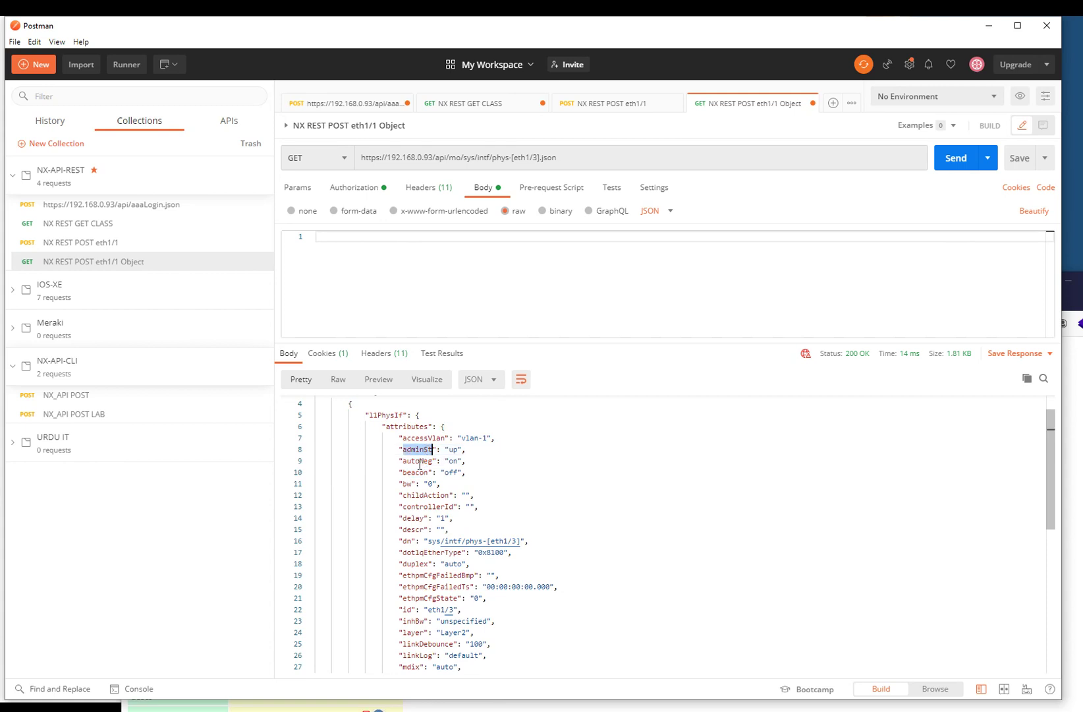
double_click(419, 461)
scroll(414, 493, down, 1)
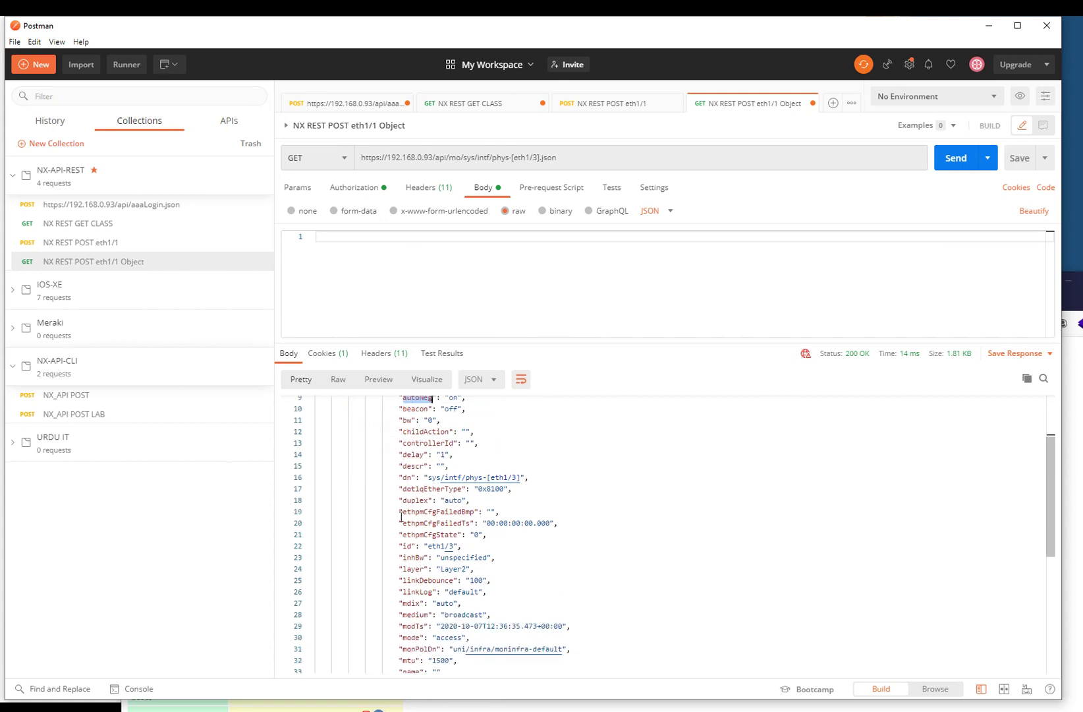
double_click(414, 466)
click(341, 159)
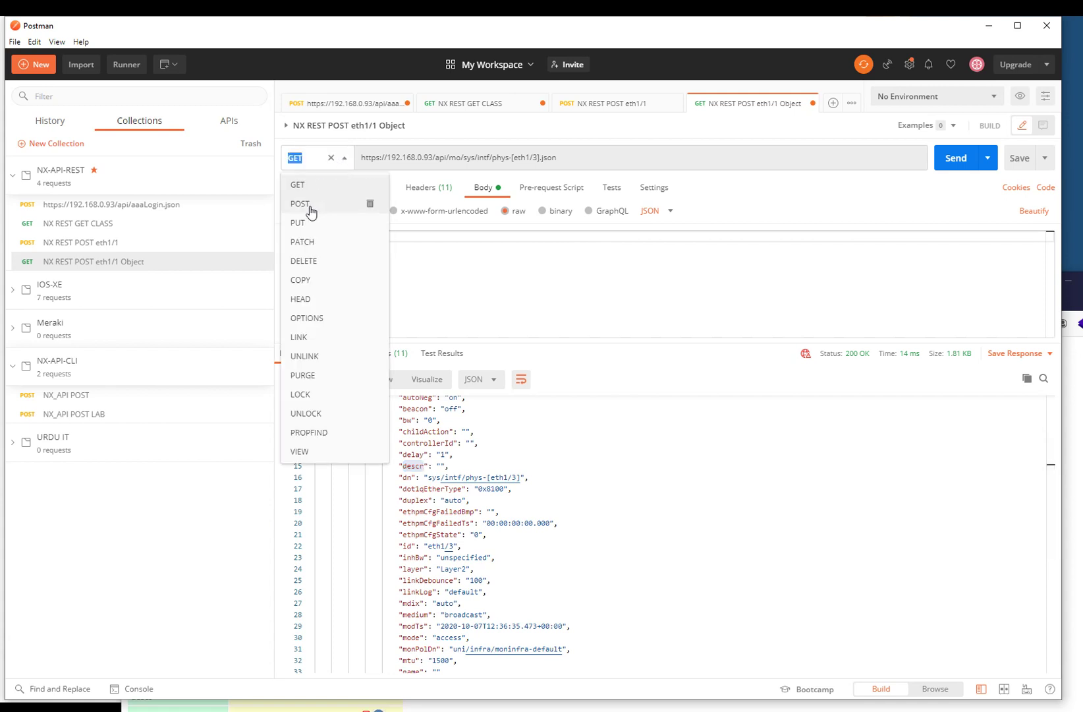
click(510, 295)
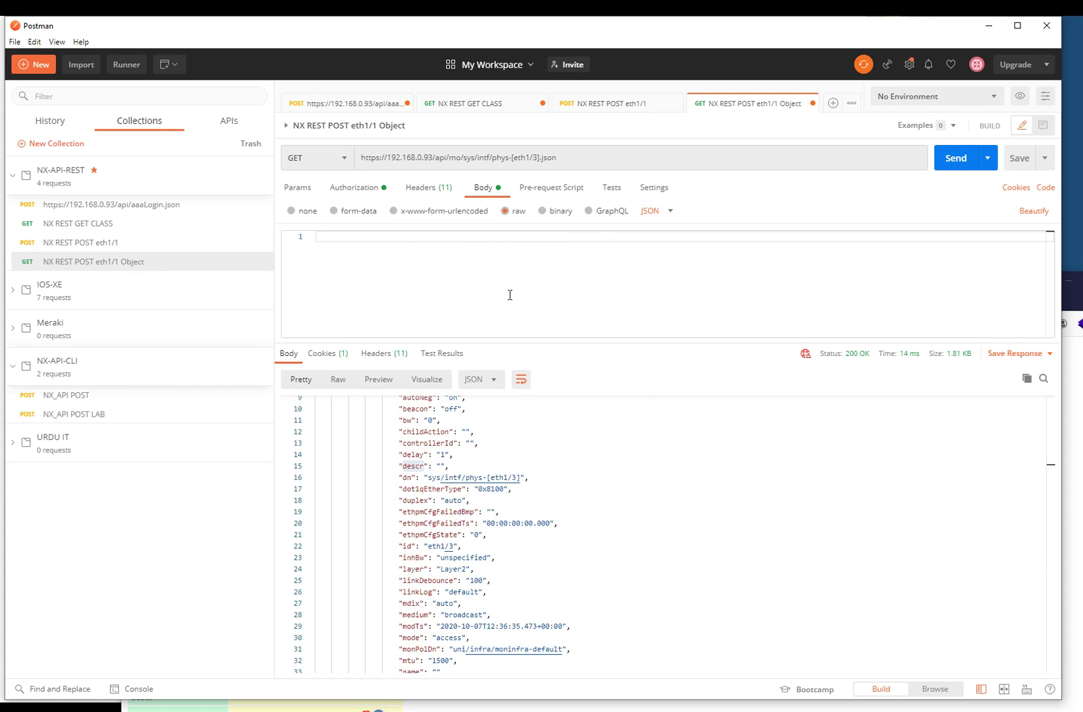
click(952, 103)
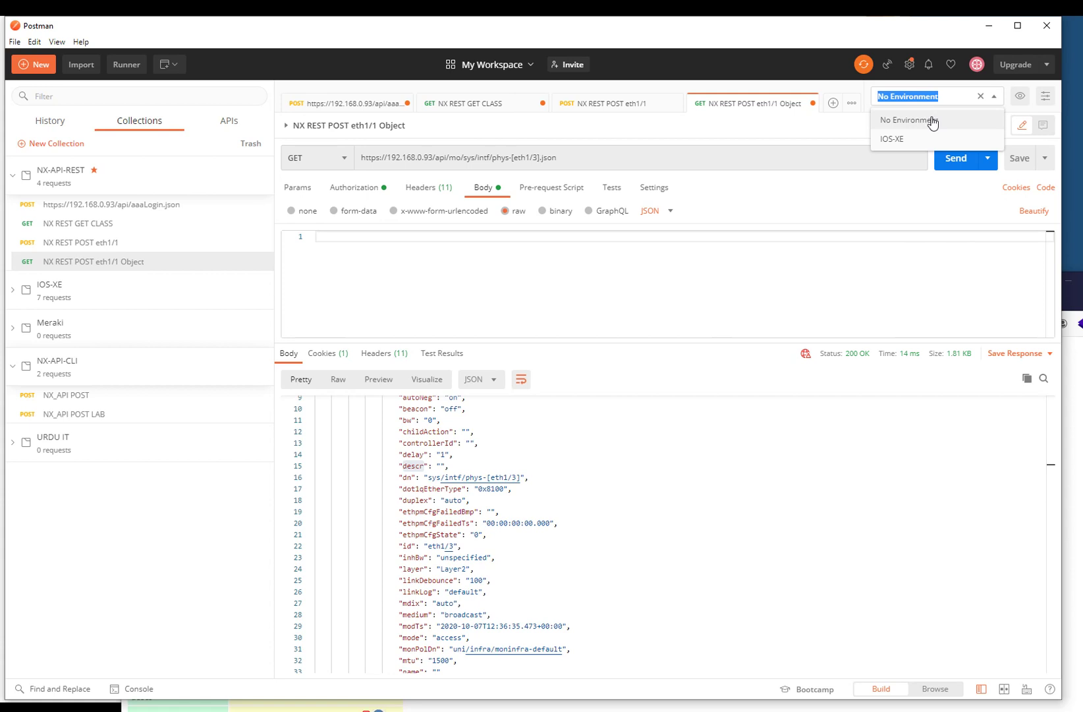
click(481, 276)
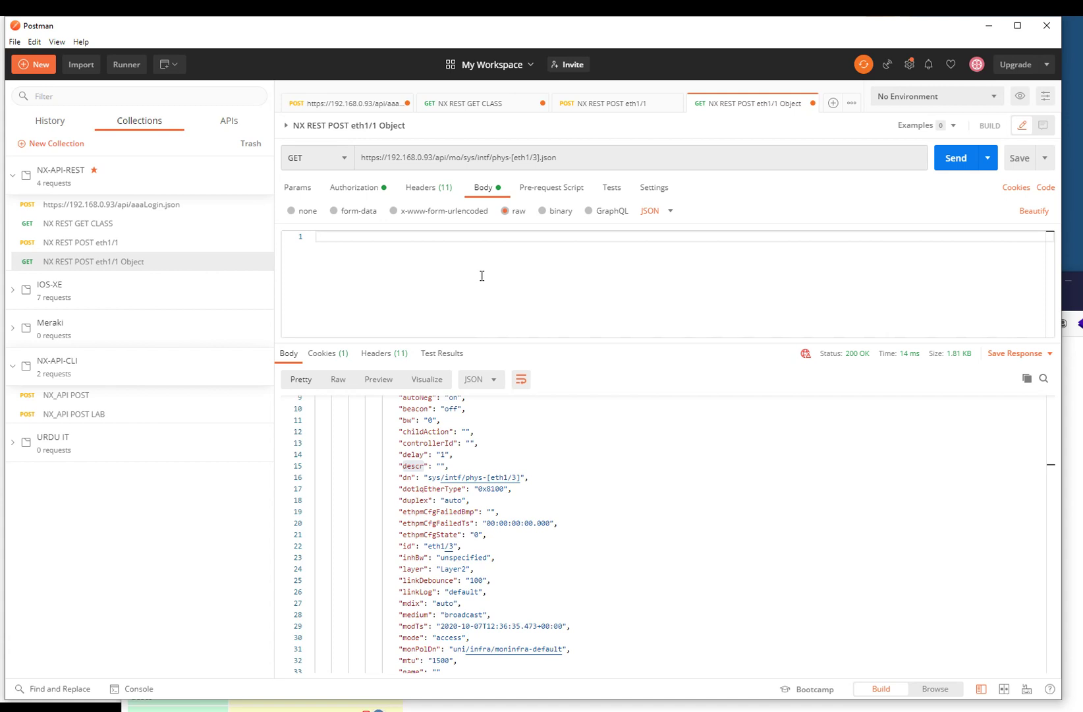
- Review the aaaLogin request's credentials body and authorization setting
click(156, 205)
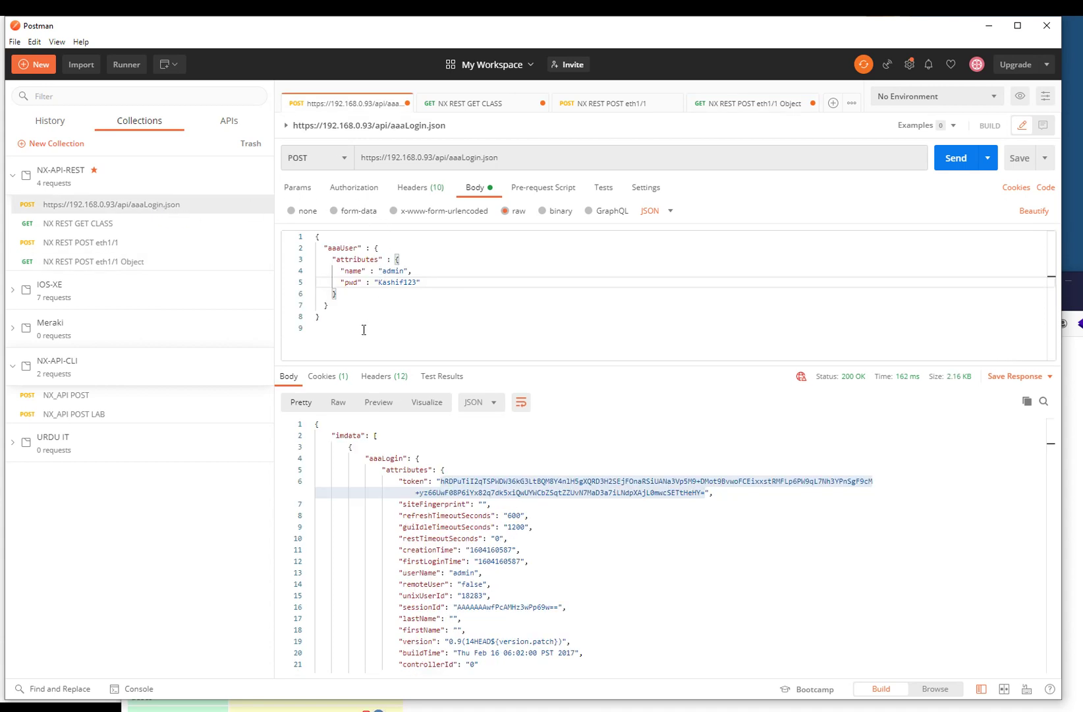
drag(362, 328, 277, 236)
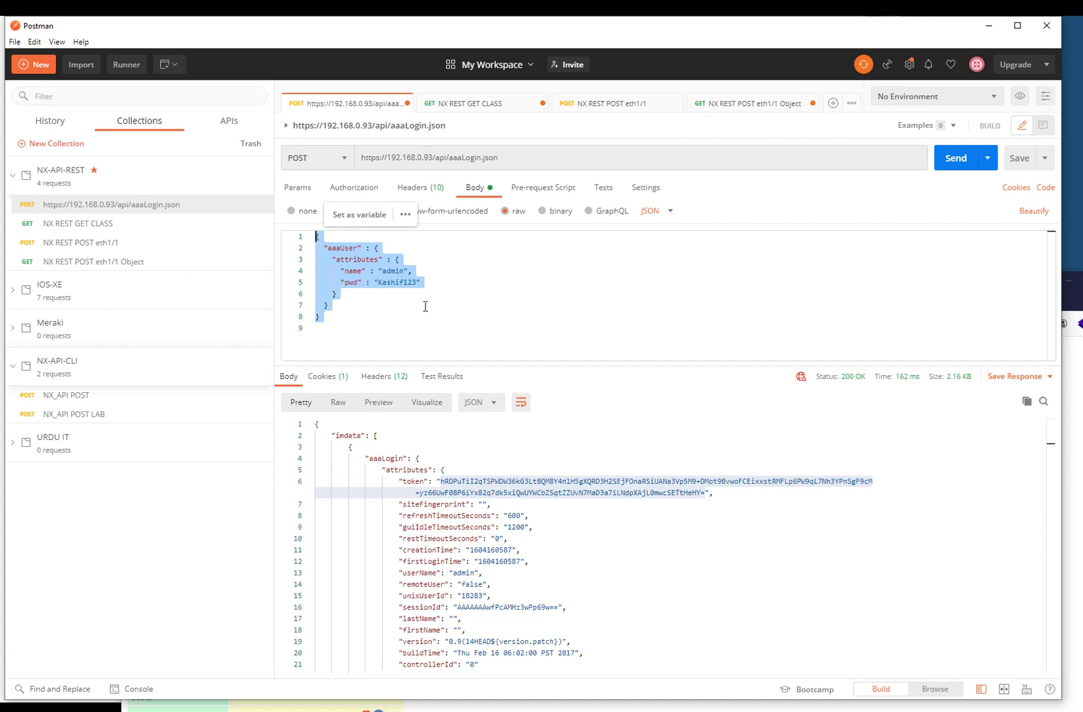
click(493, 284)
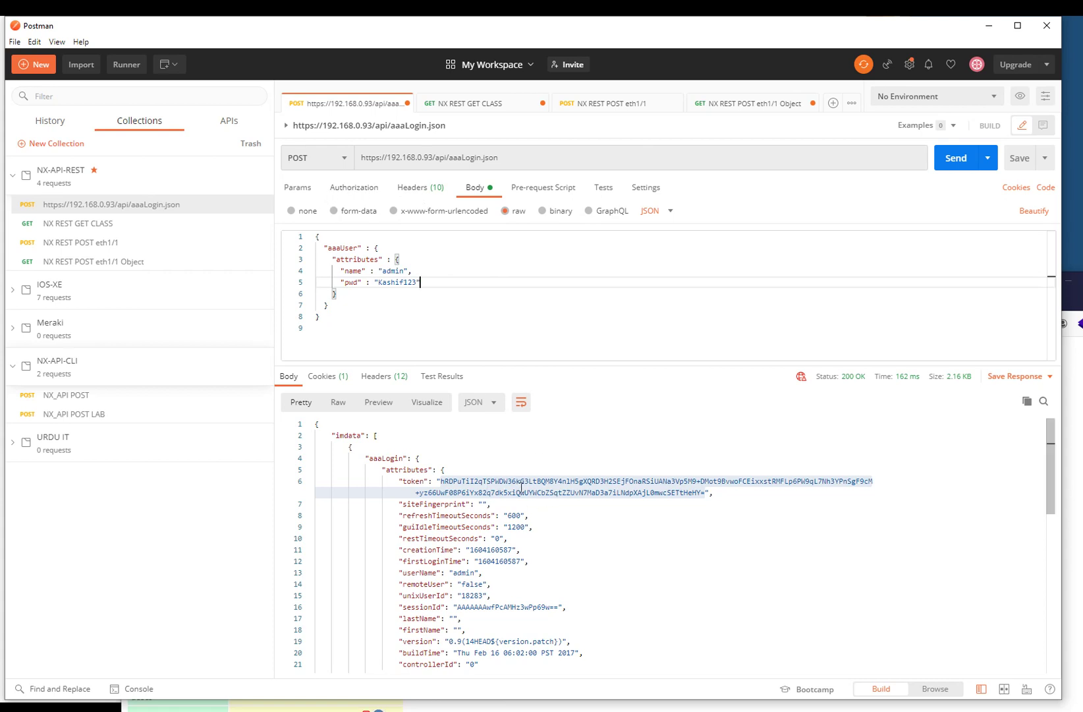
click(358, 196)
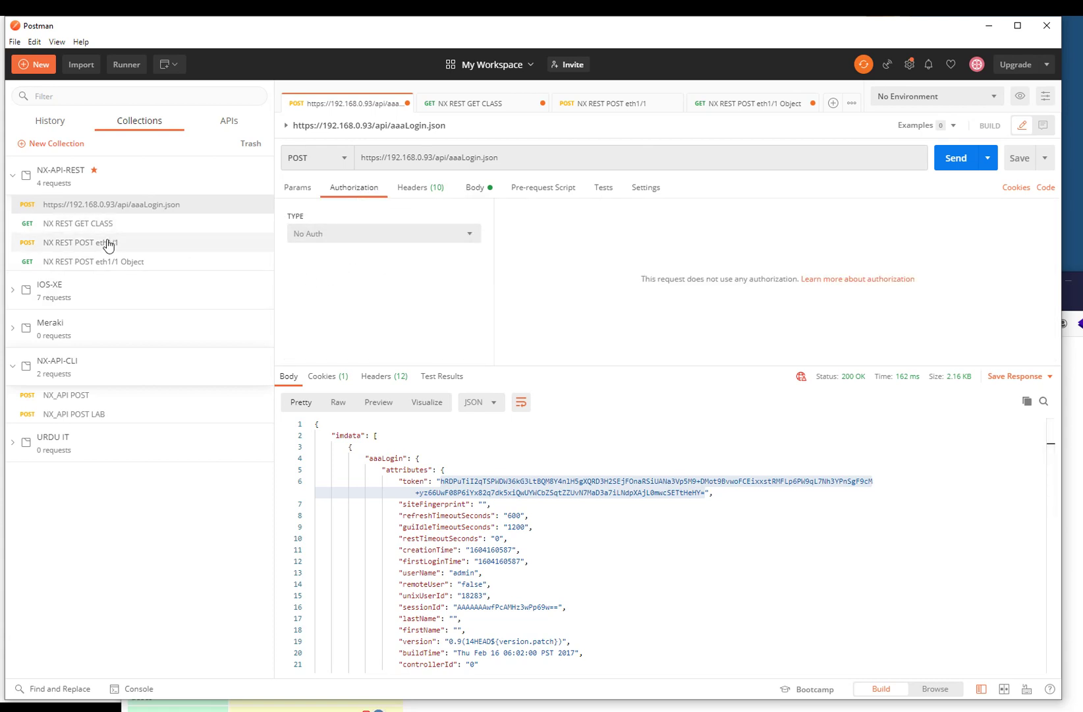
- Resend the NX REST POST eth1/1 request that sets descr to URDUITACADEMY
click(108, 243)
click(361, 189)
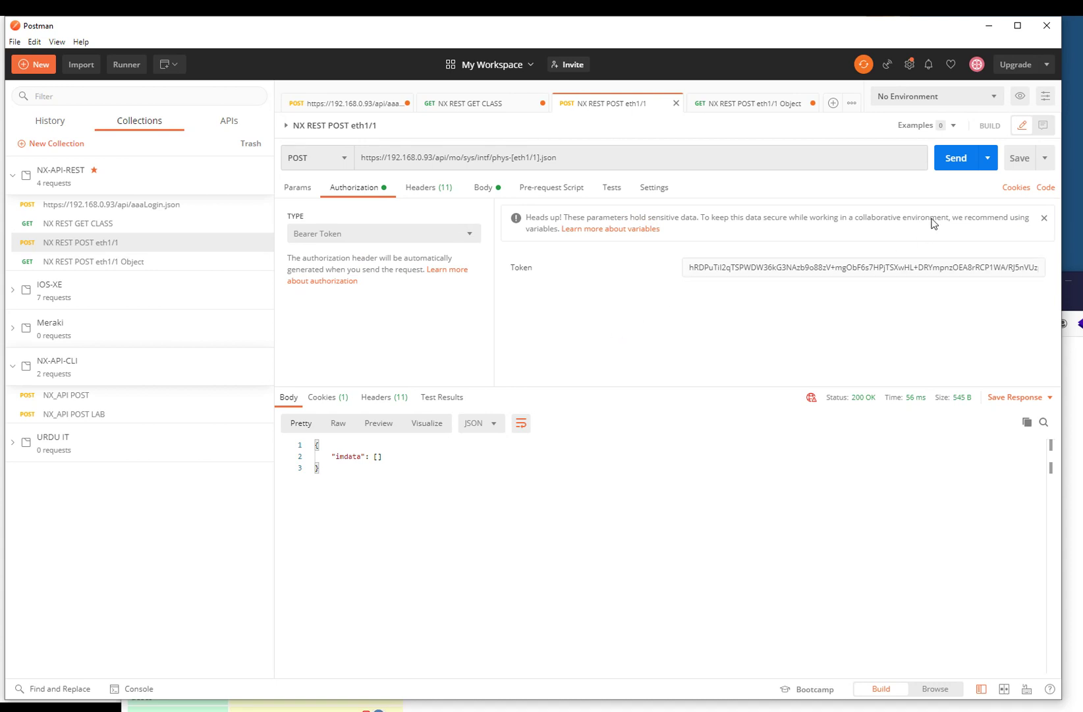
click(962, 161)
click(489, 188)
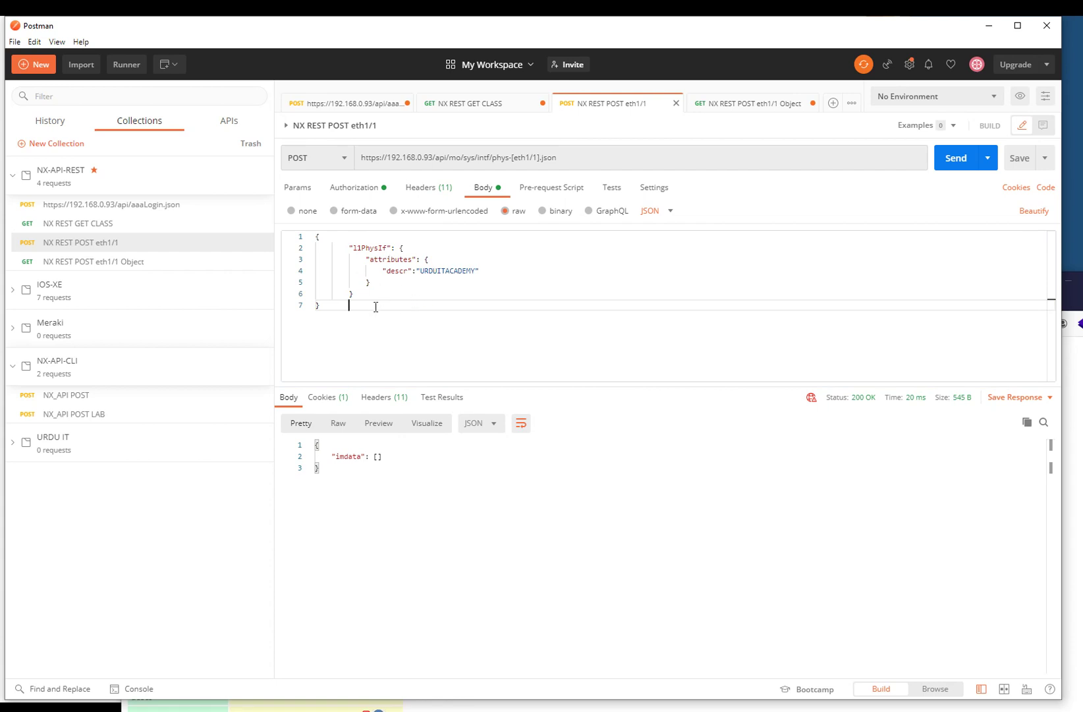
- Send the eth1/1 Object GET to fetch the interface's l1PhysIf data
click(132, 261)
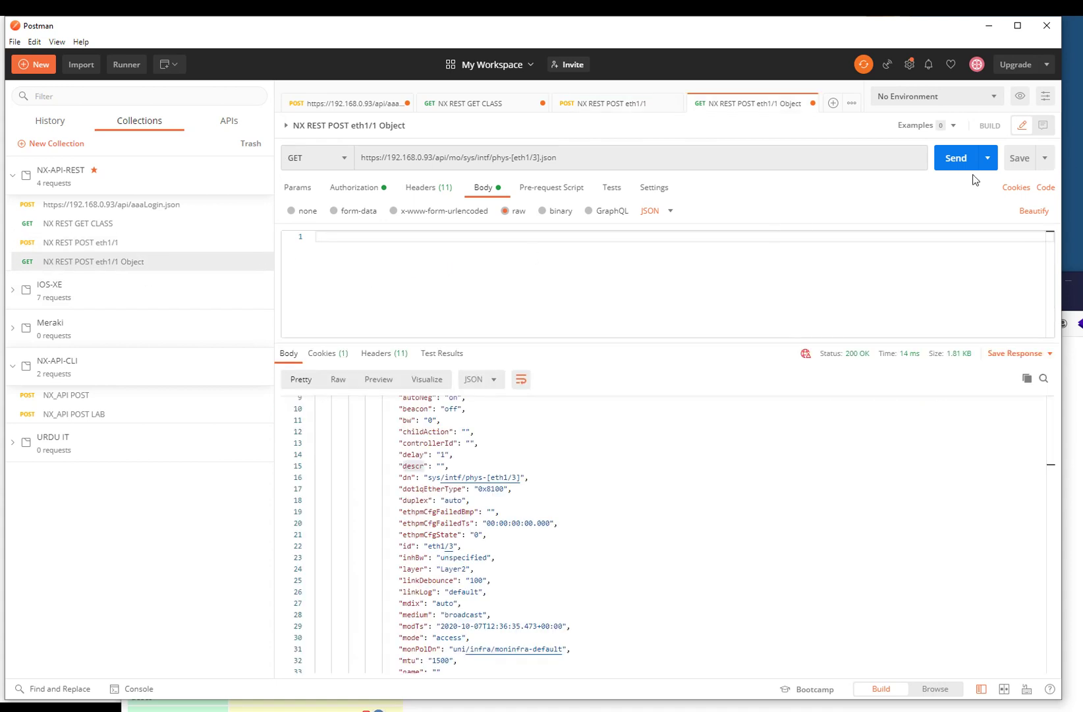
click(959, 158)
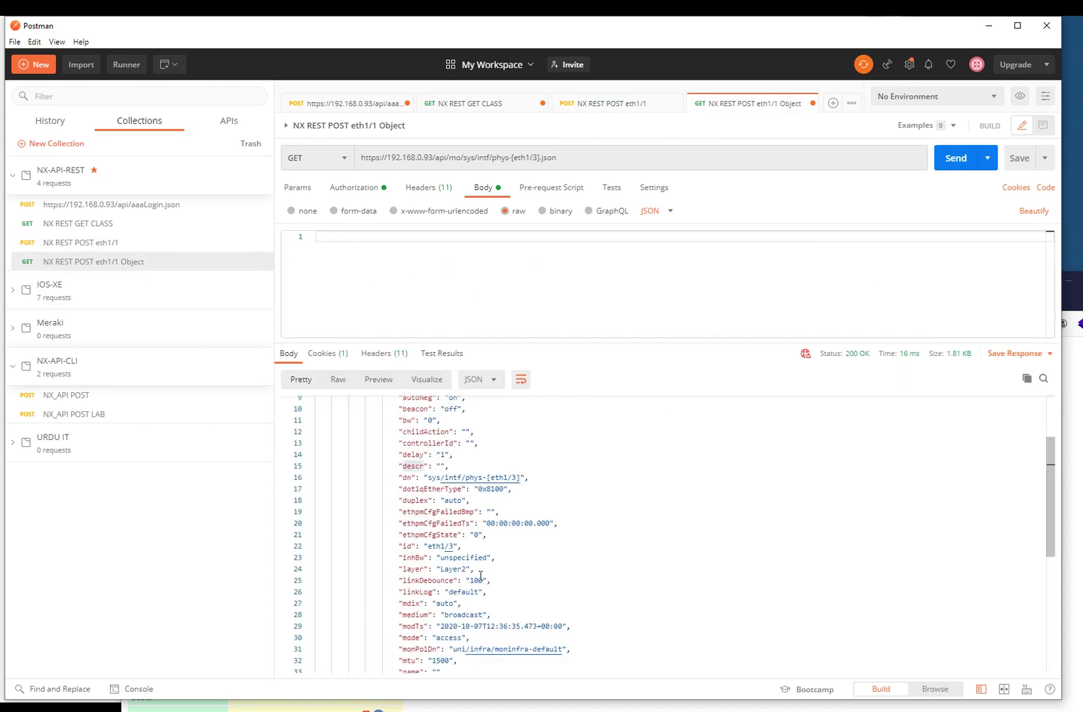
scroll(480, 573, up, 3)
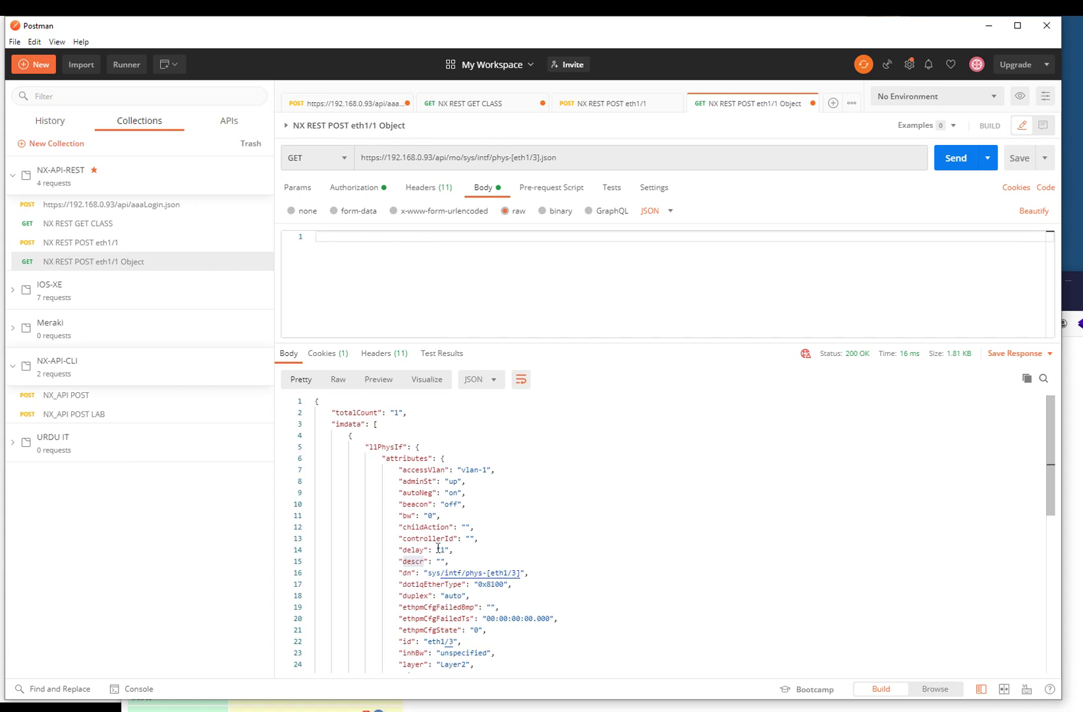
drag(347, 436, 467, 558)
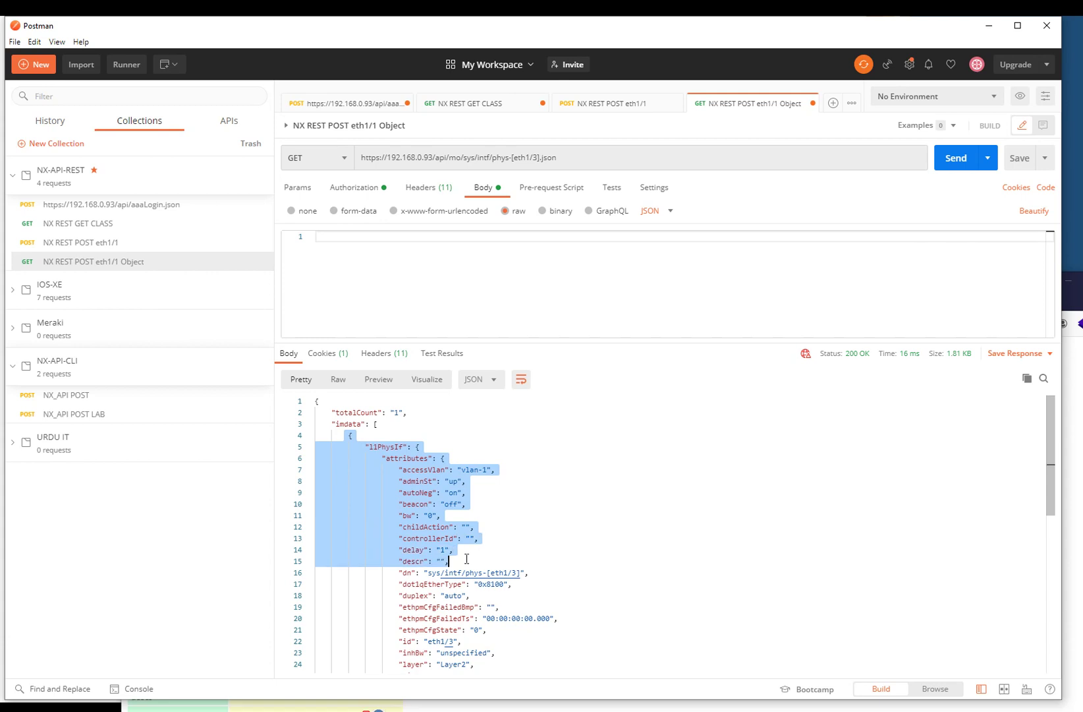
- Compare the eth1/1 POST body's l1PhysIf/attributes/descr structure with the GET response
click(84, 245)
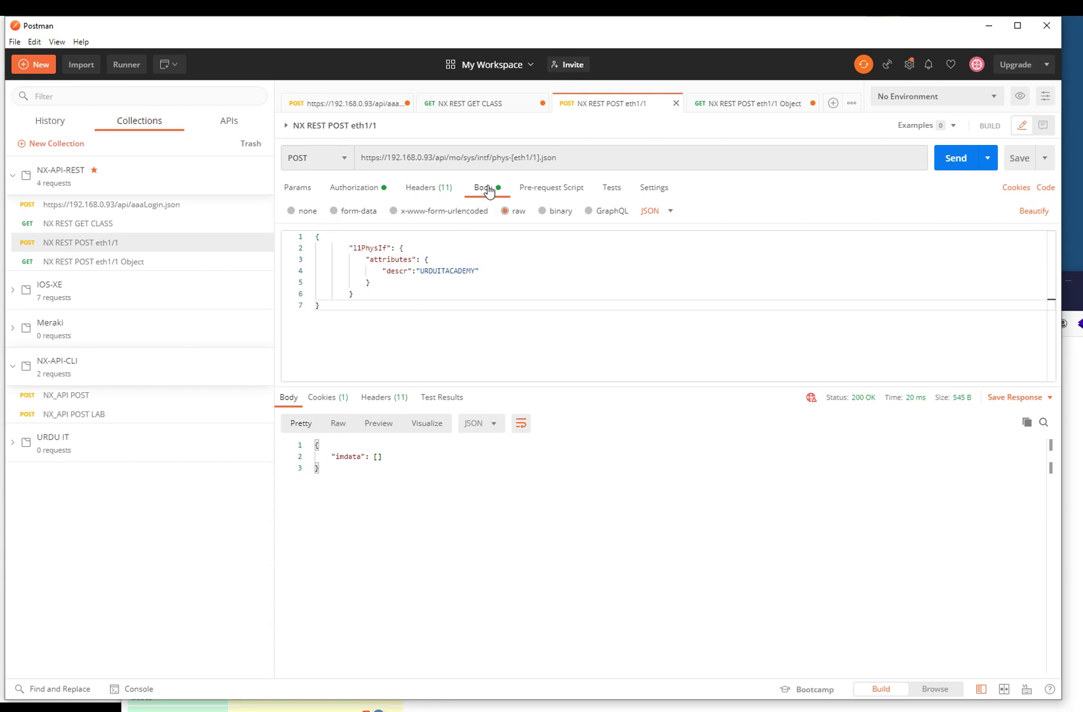
click(363, 248)
click(400, 259)
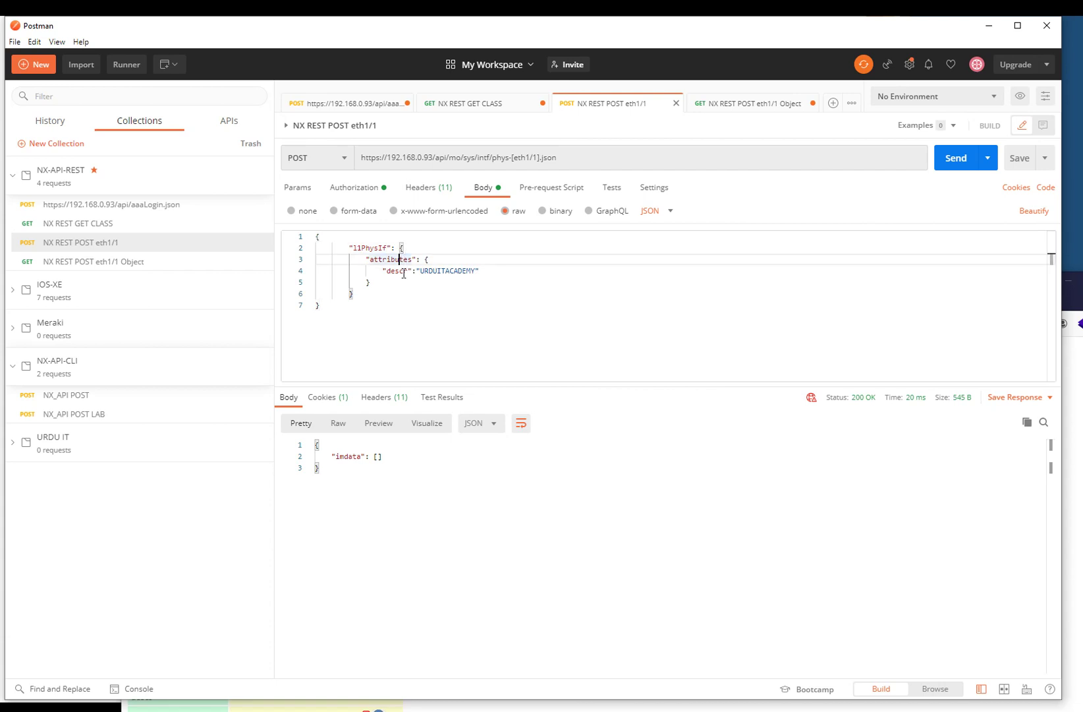
click(404, 273)
click(105, 262)
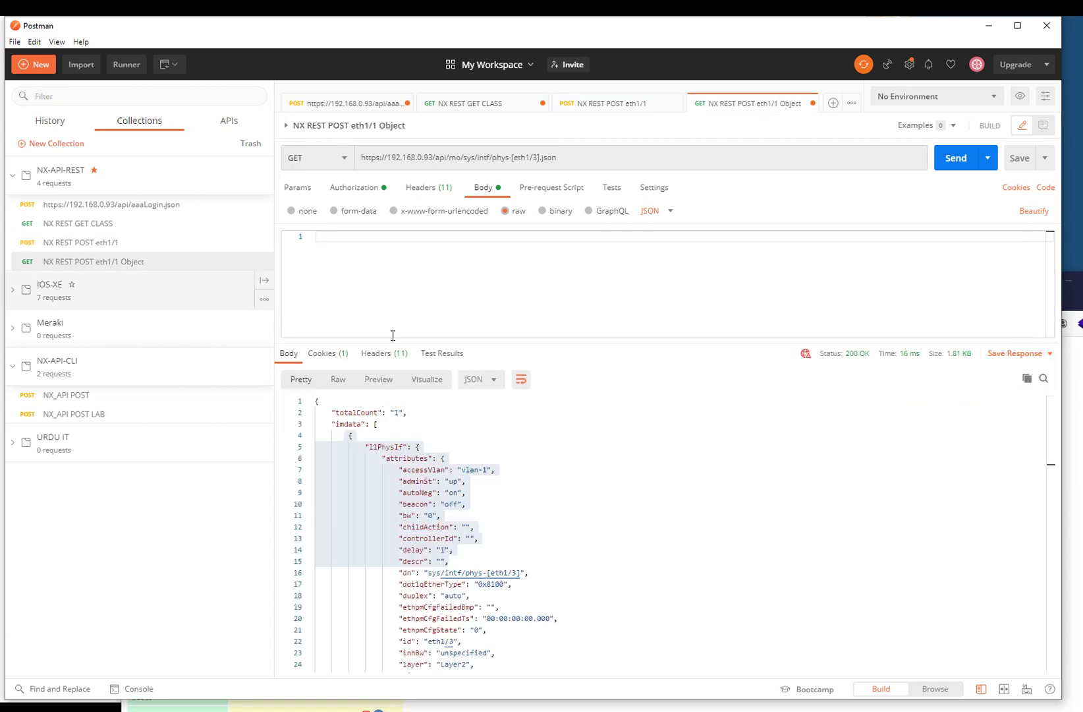
double_click(414, 561)
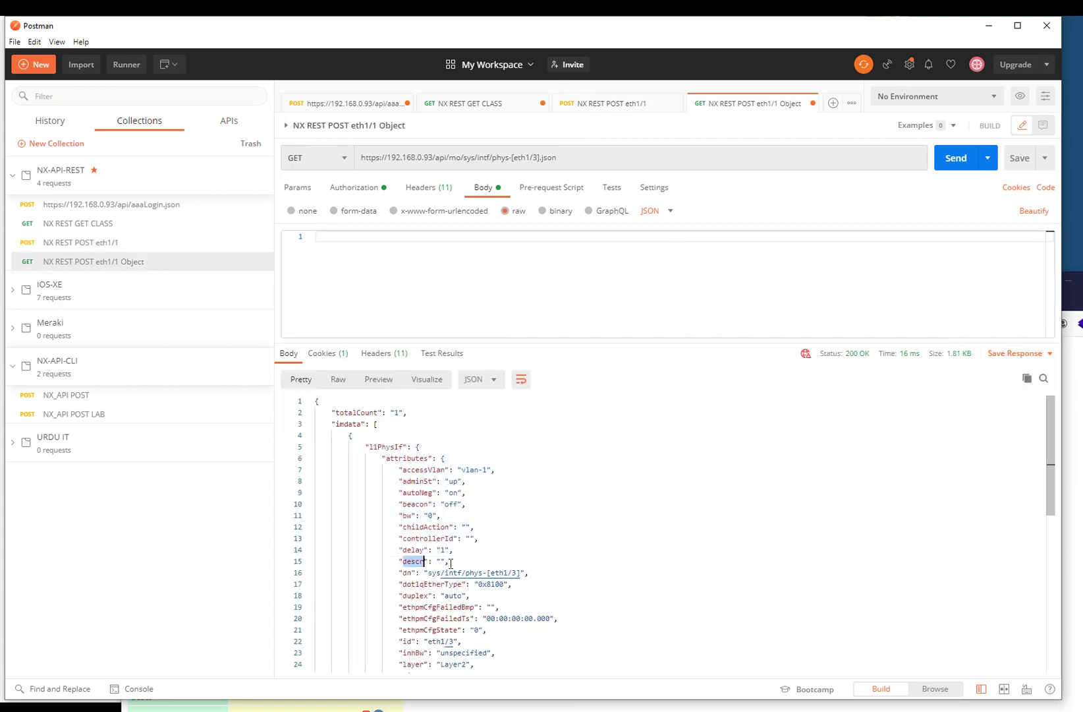
drag(450, 561, 398, 561)
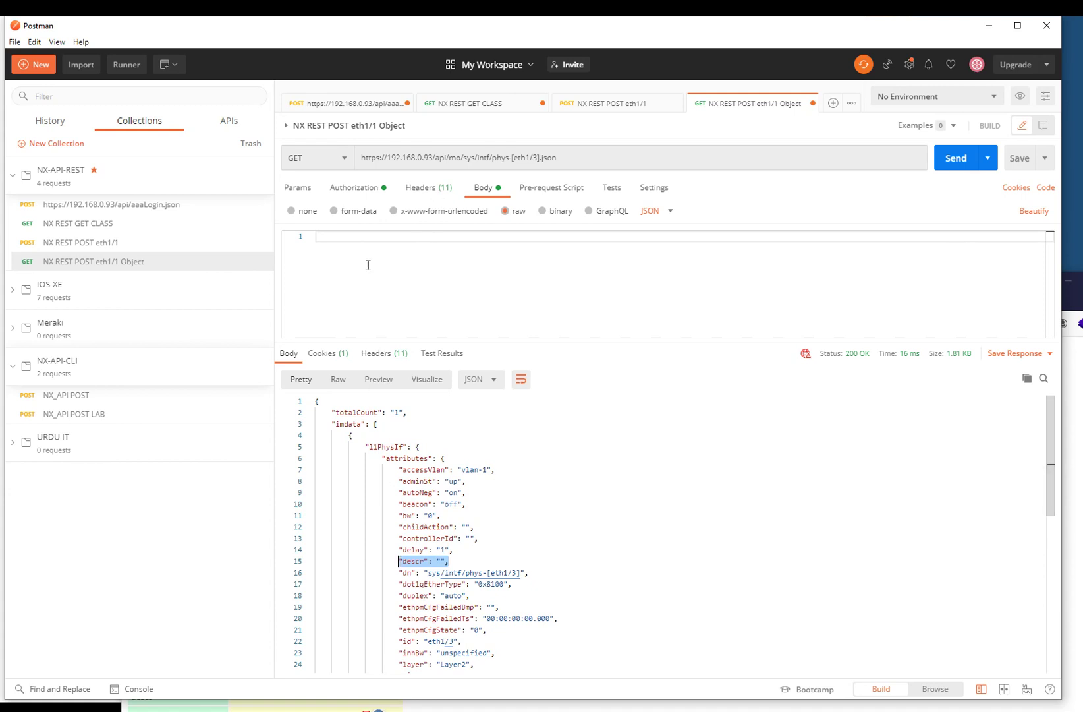
click(94, 244)
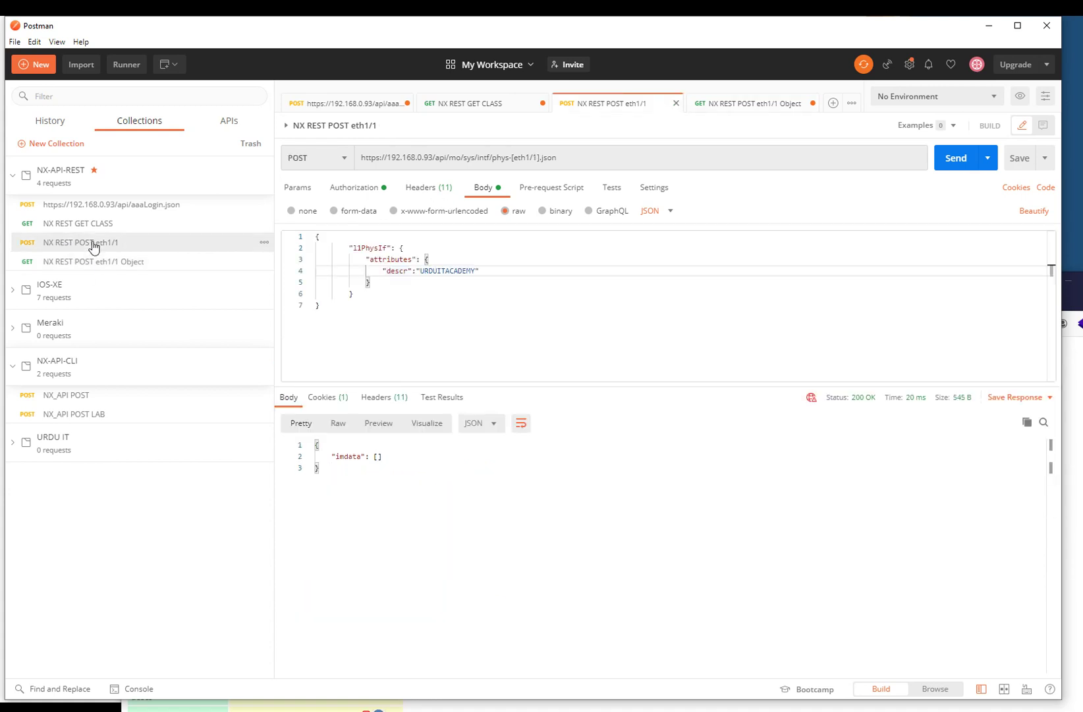
click(139, 263)
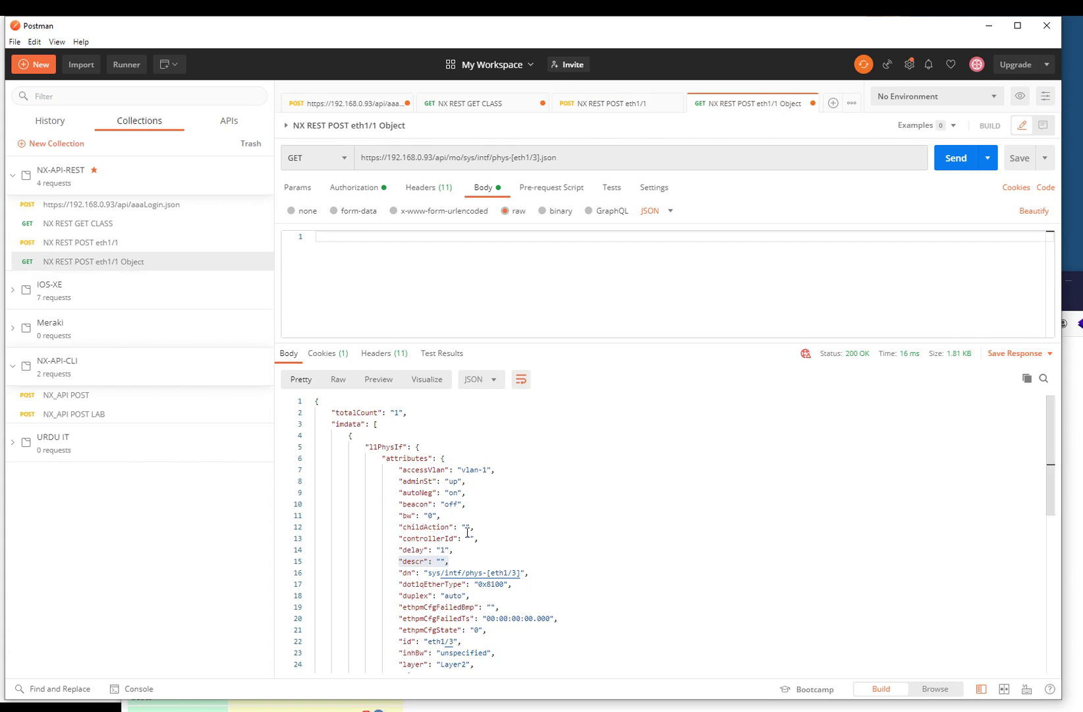
- Copy the response's l1PhysIf lines through accessVlan and paste them into the empty body
click(366, 447)
drag(366, 446, 496, 470)
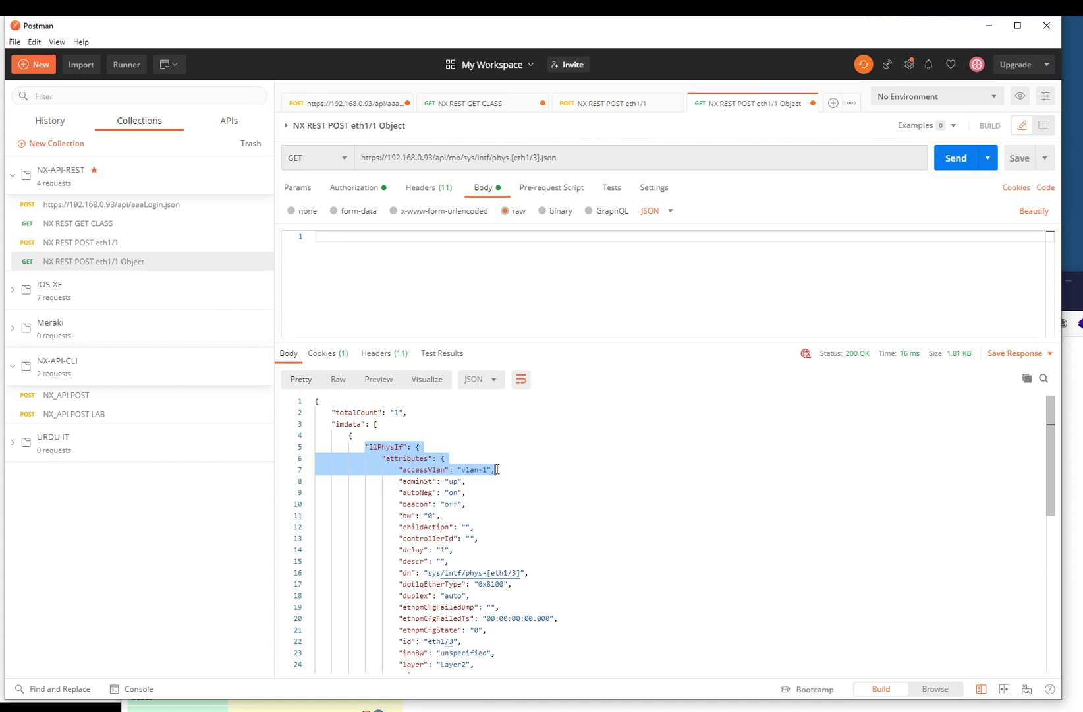
right_click(448, 466)
click(494, 525)
click(477, 292)
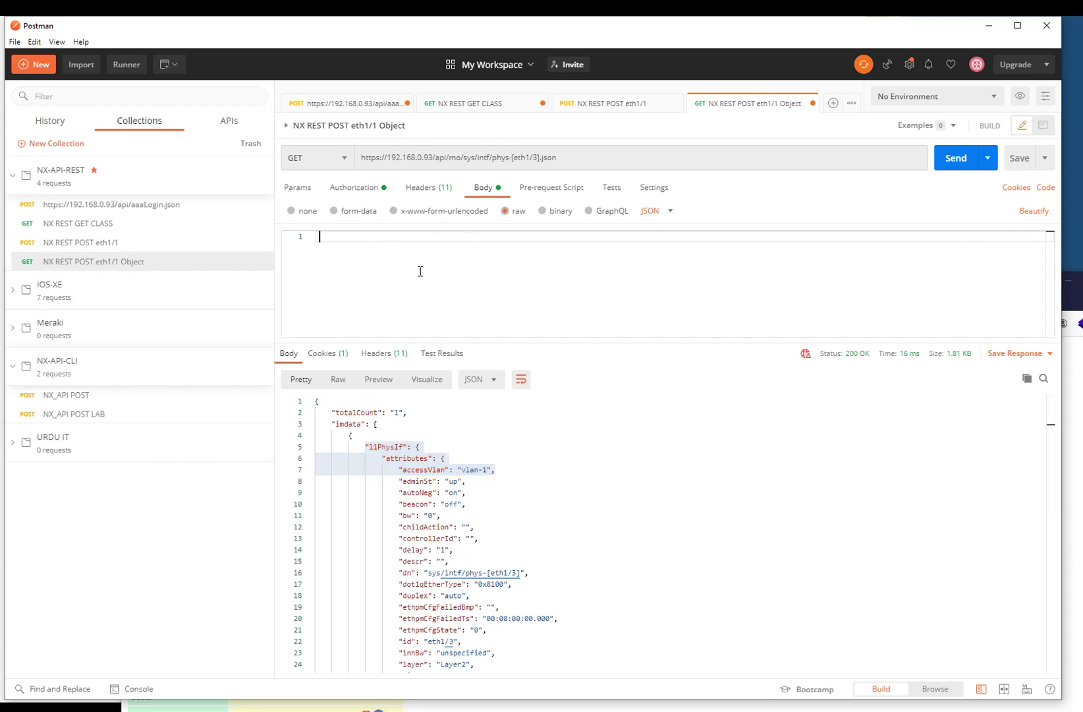
key(ctrl+v)
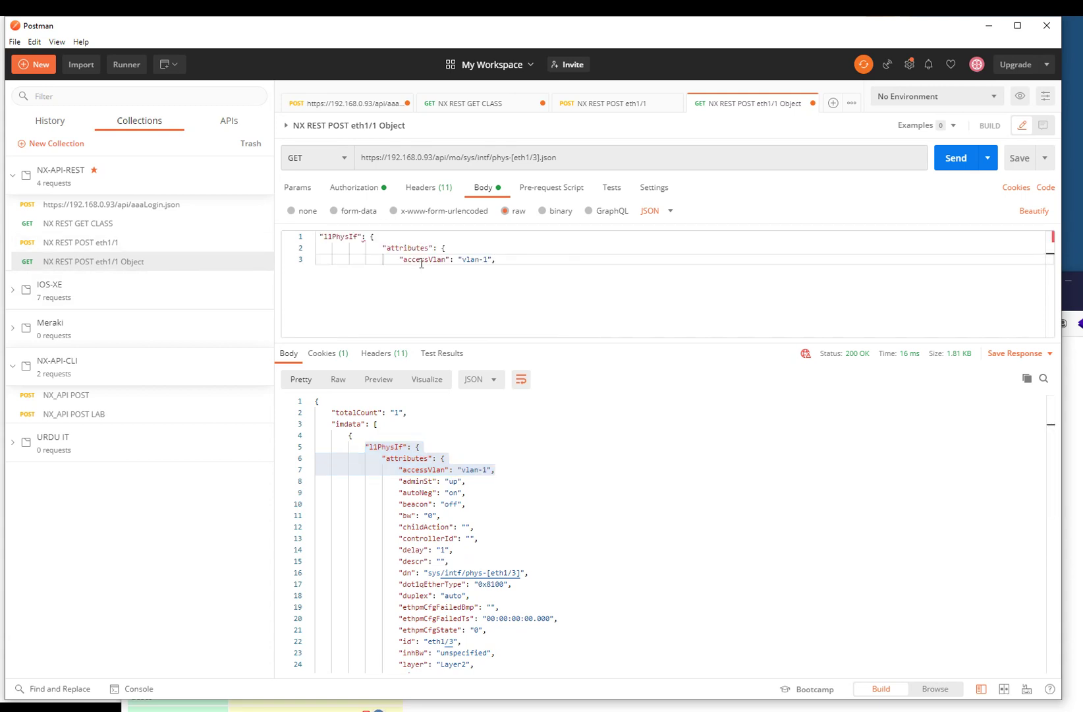
key(Return)
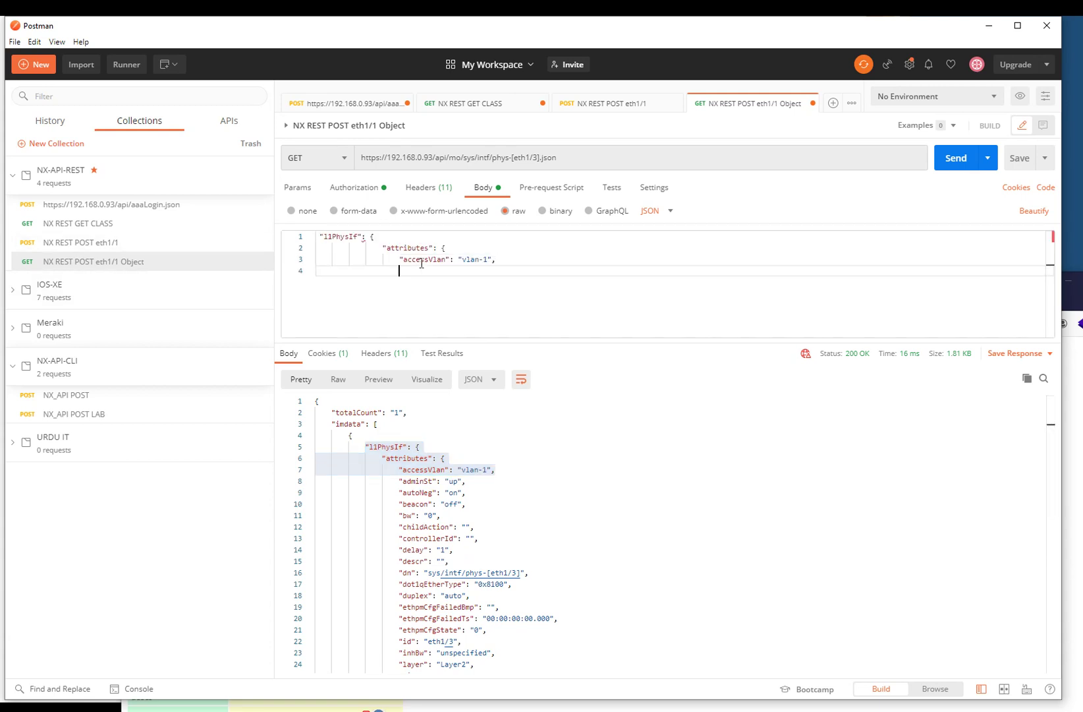
- Add the closing braces and an outer opening brace so the l1PhysIf JSON is balanced
text(})
key(Return)
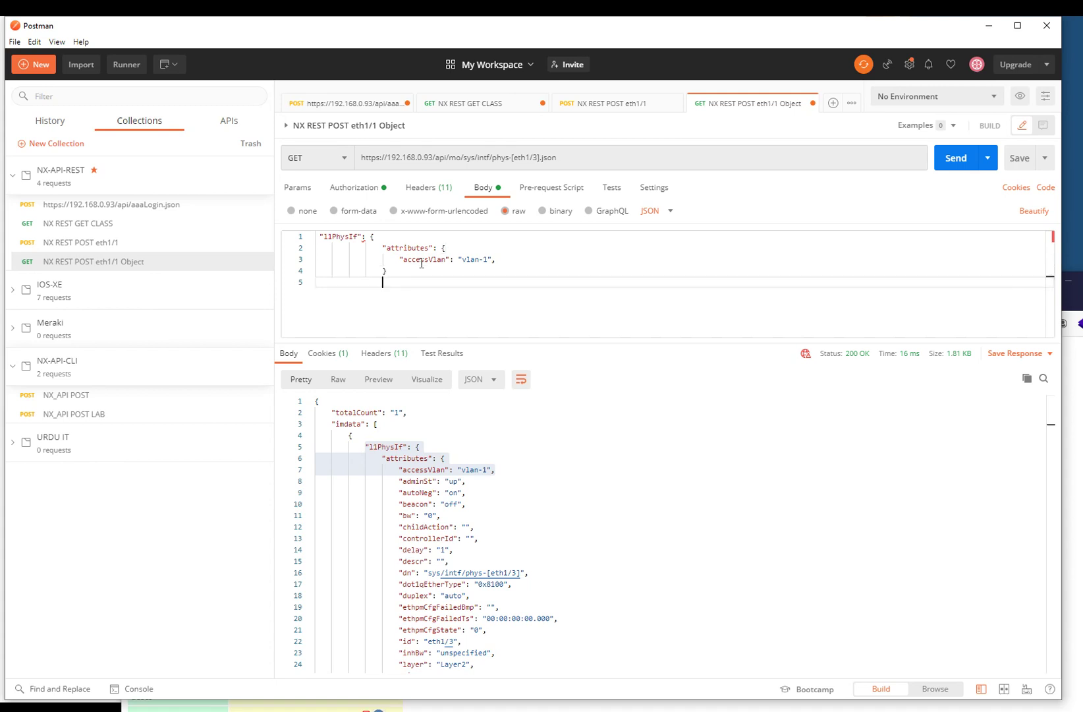
text(})
key(Return)
key(Up)
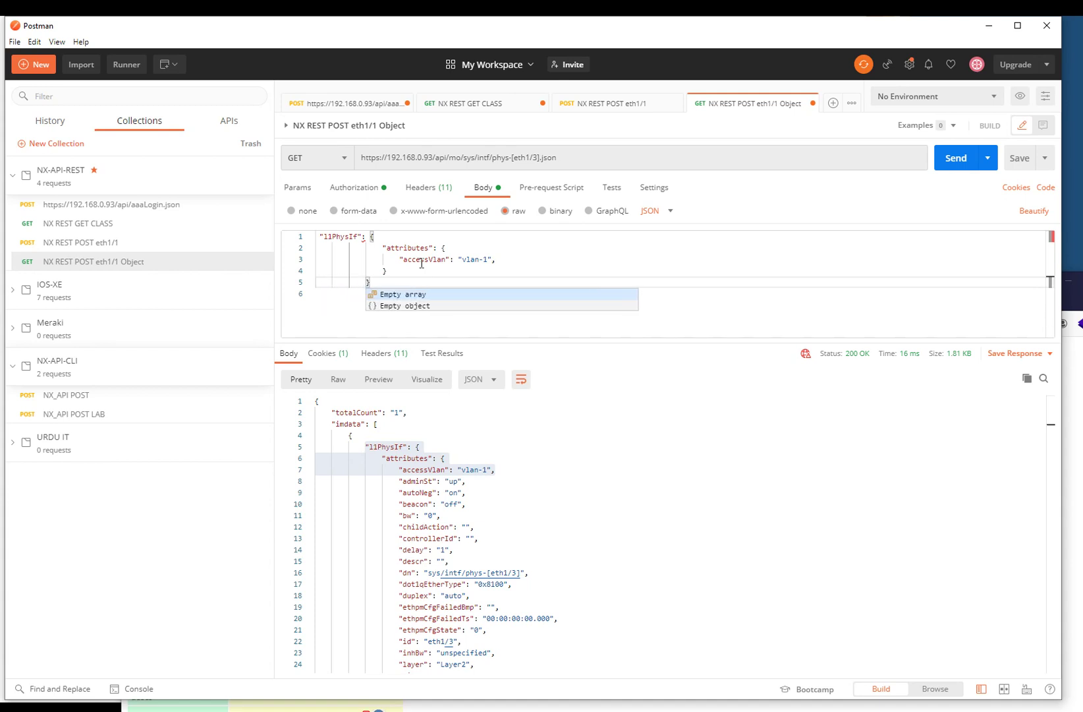
key(Escape)
key(ctrl+Home)
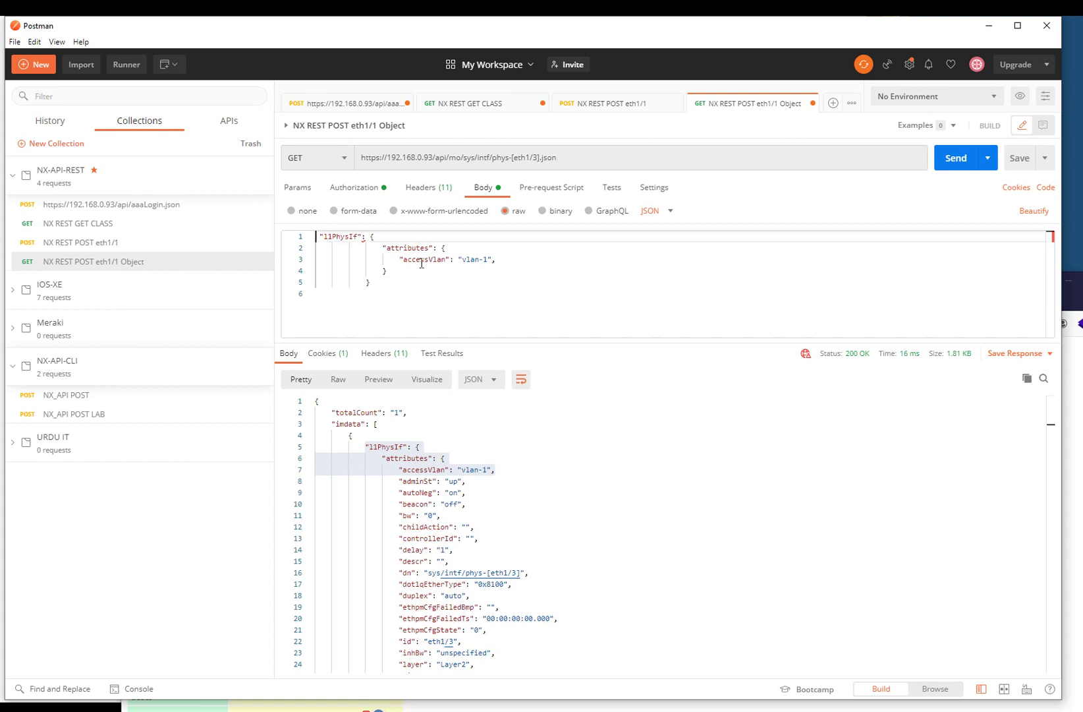
key(Return)
key(Up)
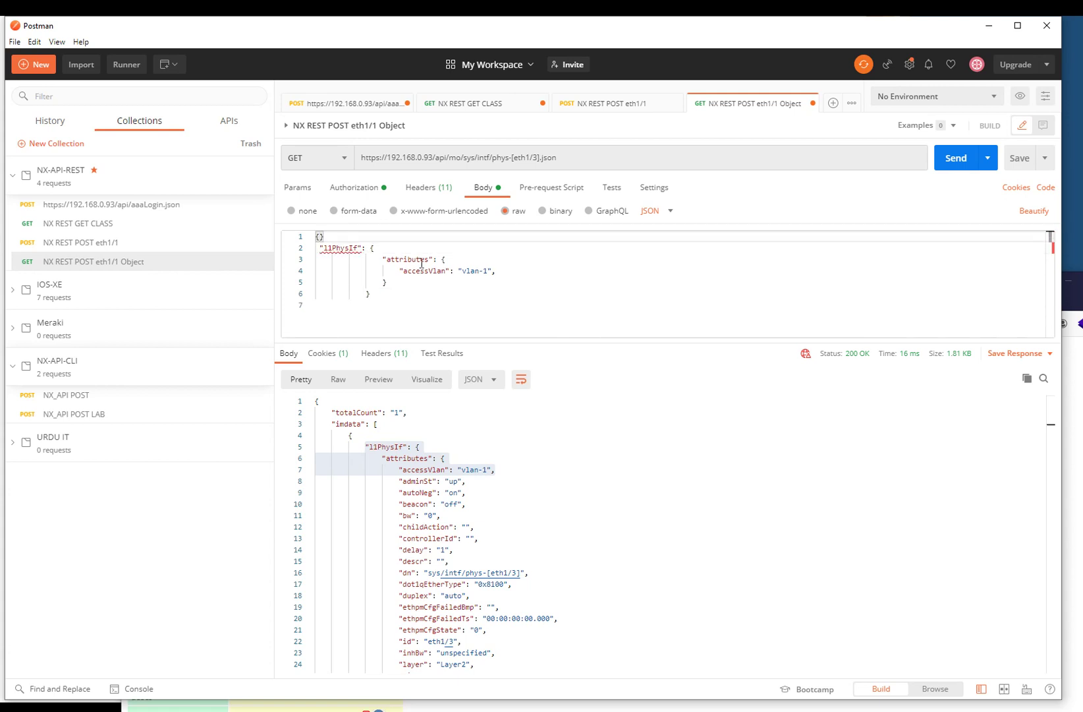
key(ctrl+End)
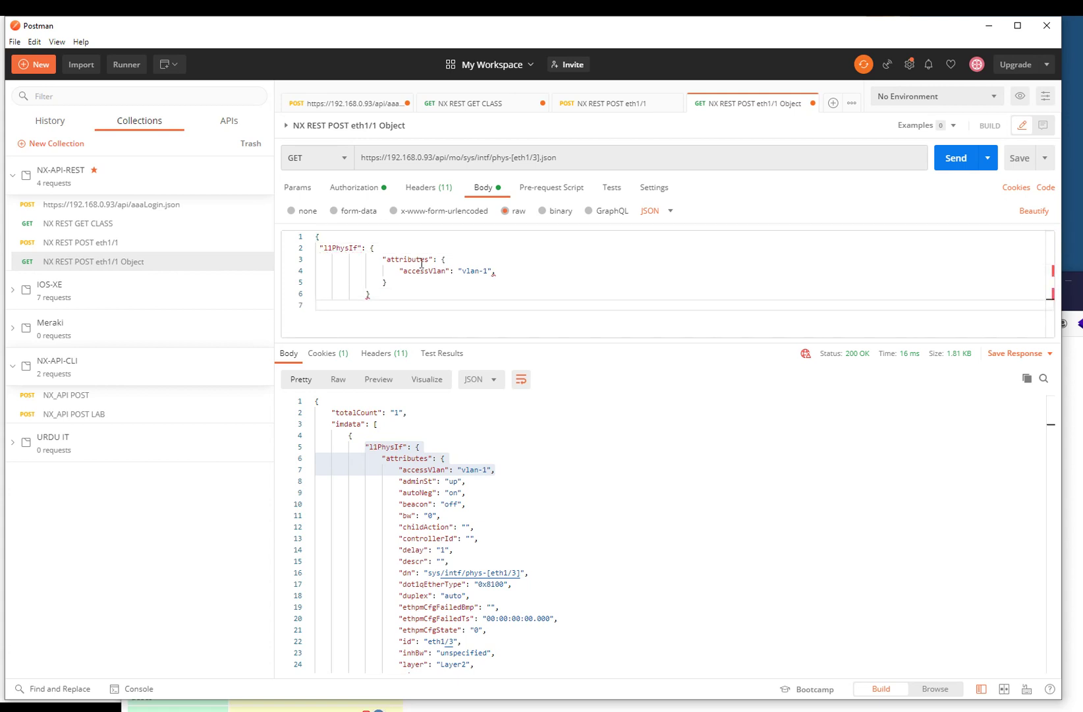
text(})
click(448, 282)
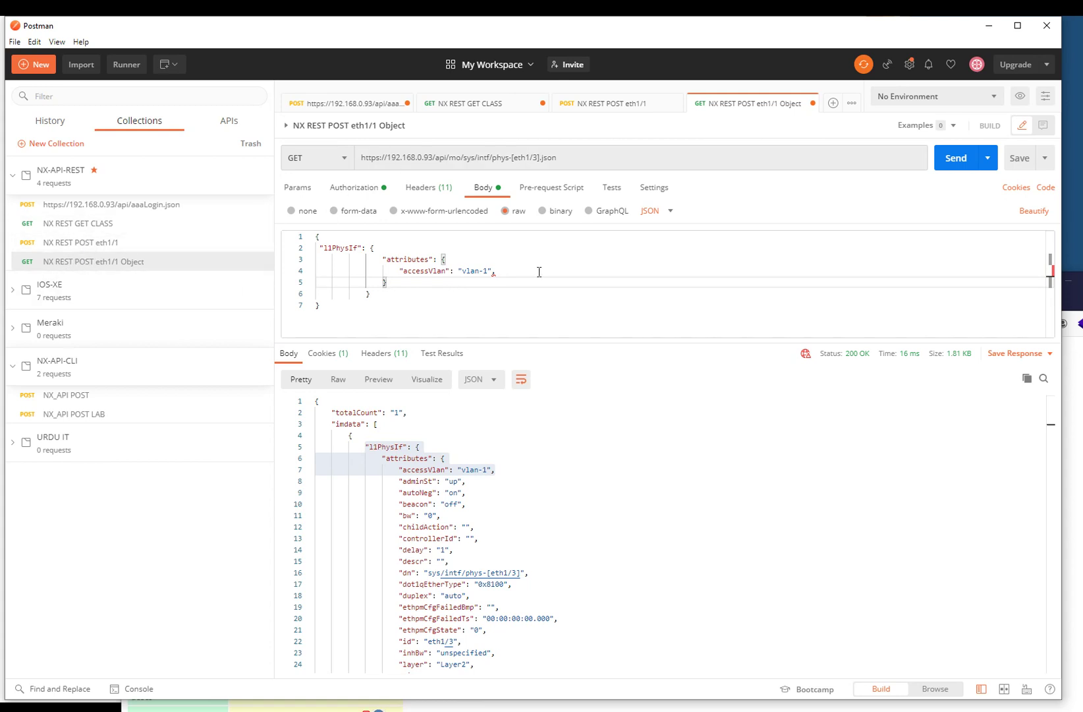
- Swap URDUITACADEMY for a new descr name in the eth1/1 POST body and send it
click(108, 243)
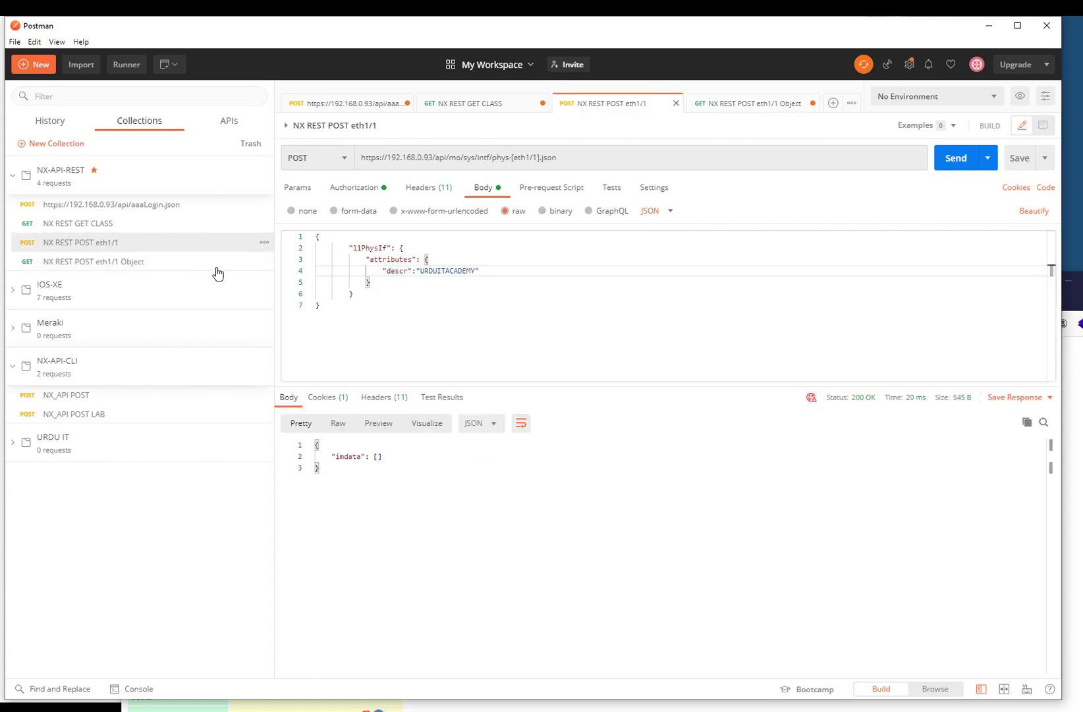
double_click(447, 271)
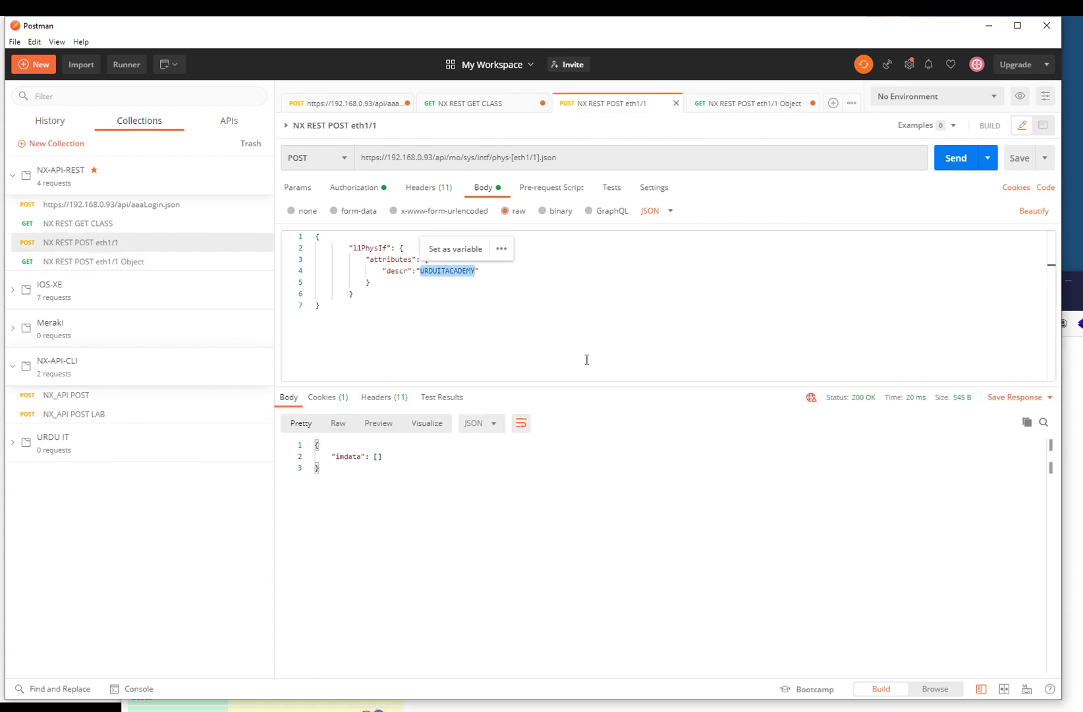
text(Kashif)
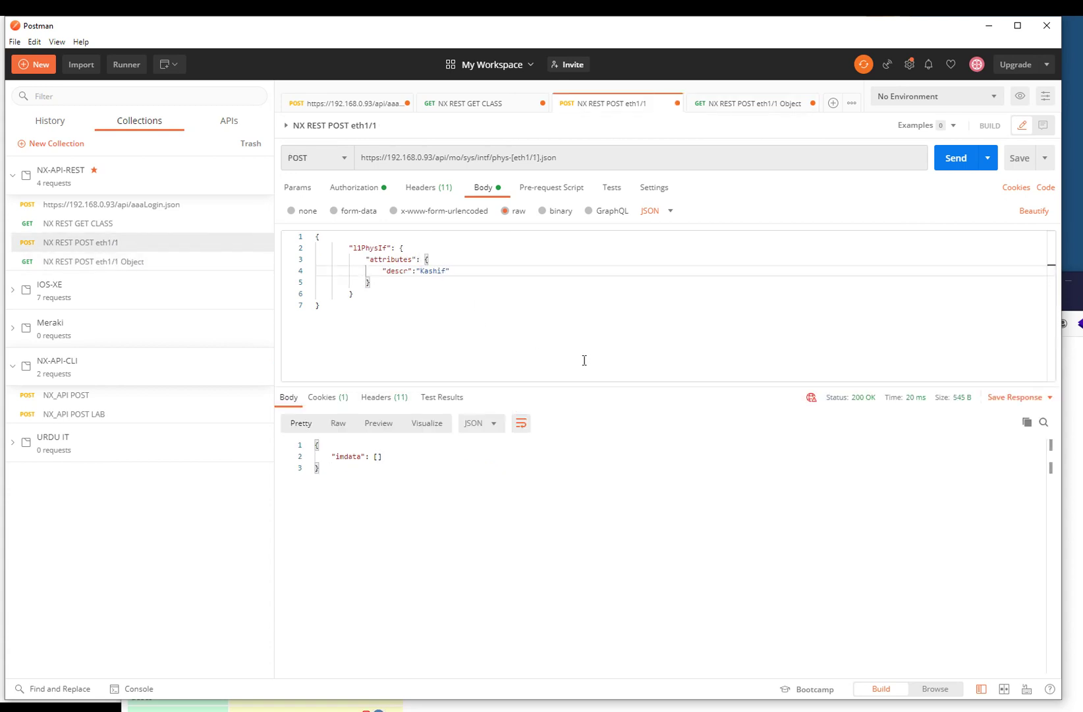
click(402, 316)
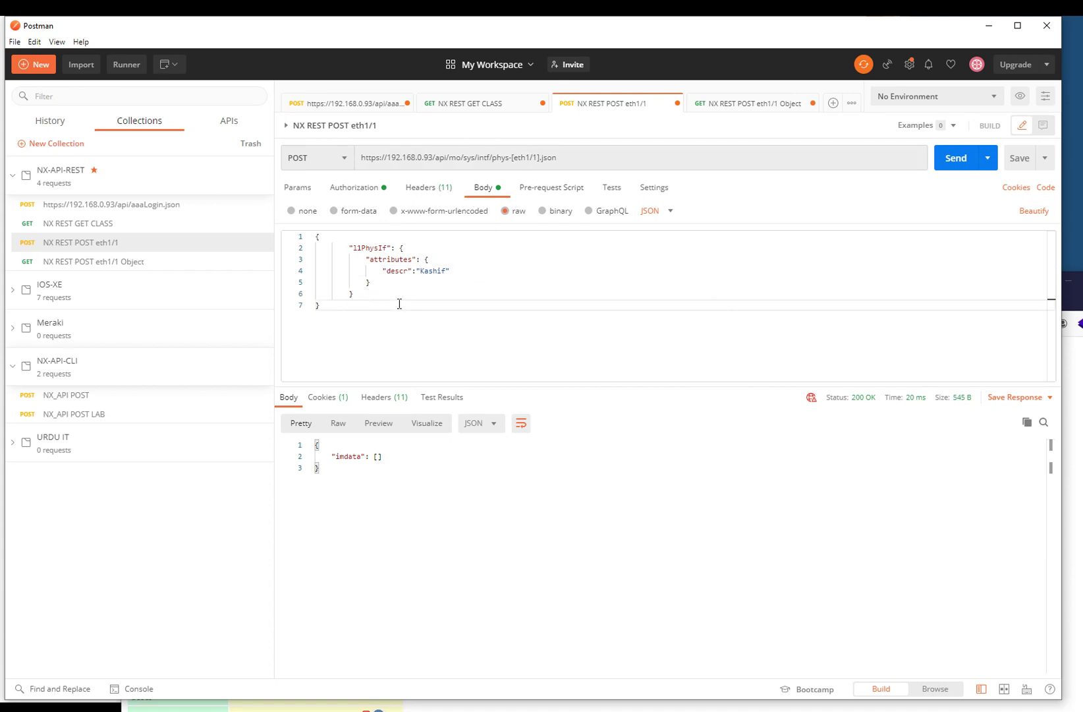
click(949, 166)
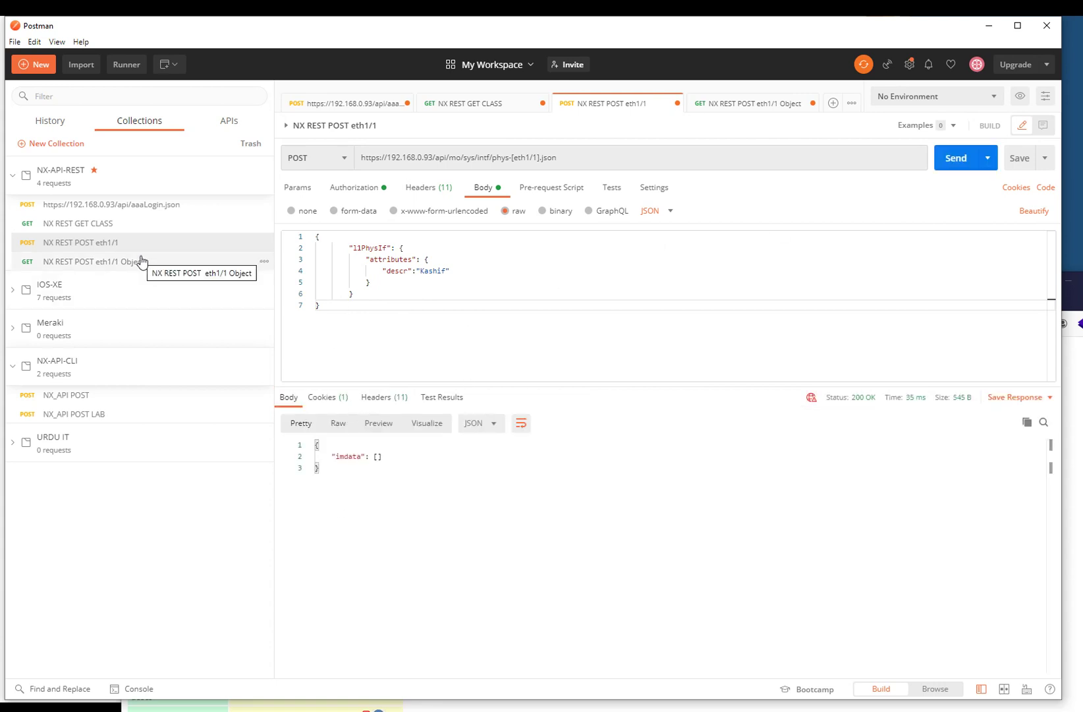
- Re-run 'show int status' in PuTTY to check Eth1/1's new name, then return to Postman
key(alt+Tab)
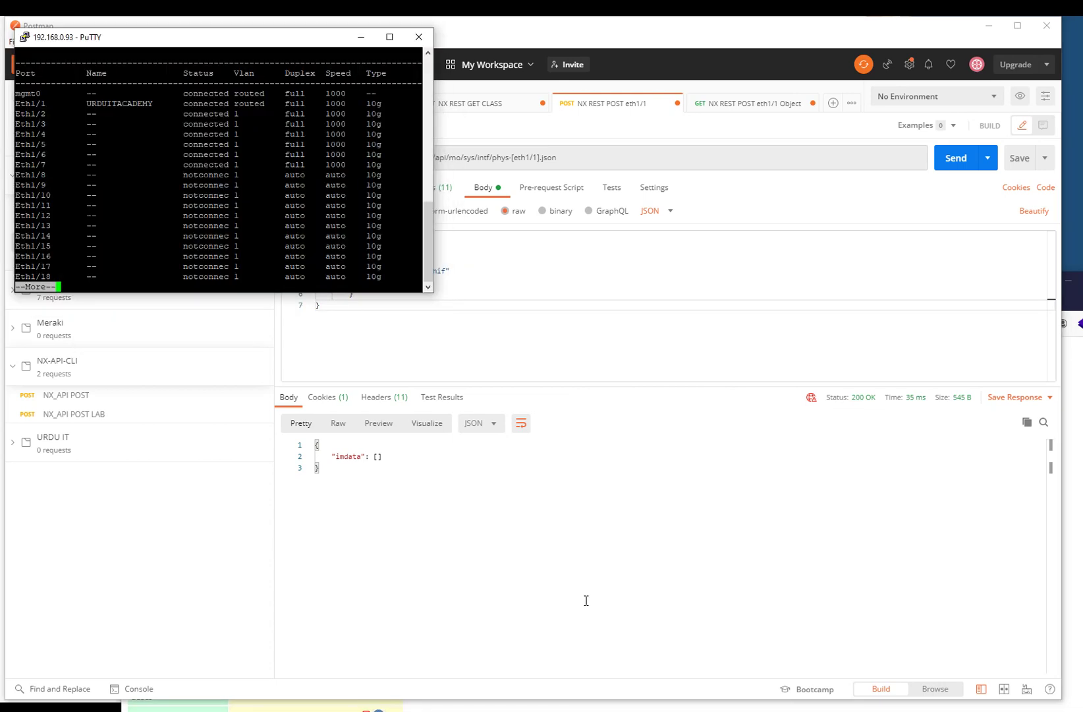
key(q)
key(Up)
key(Return)
drag(93, 104, 122, 103)
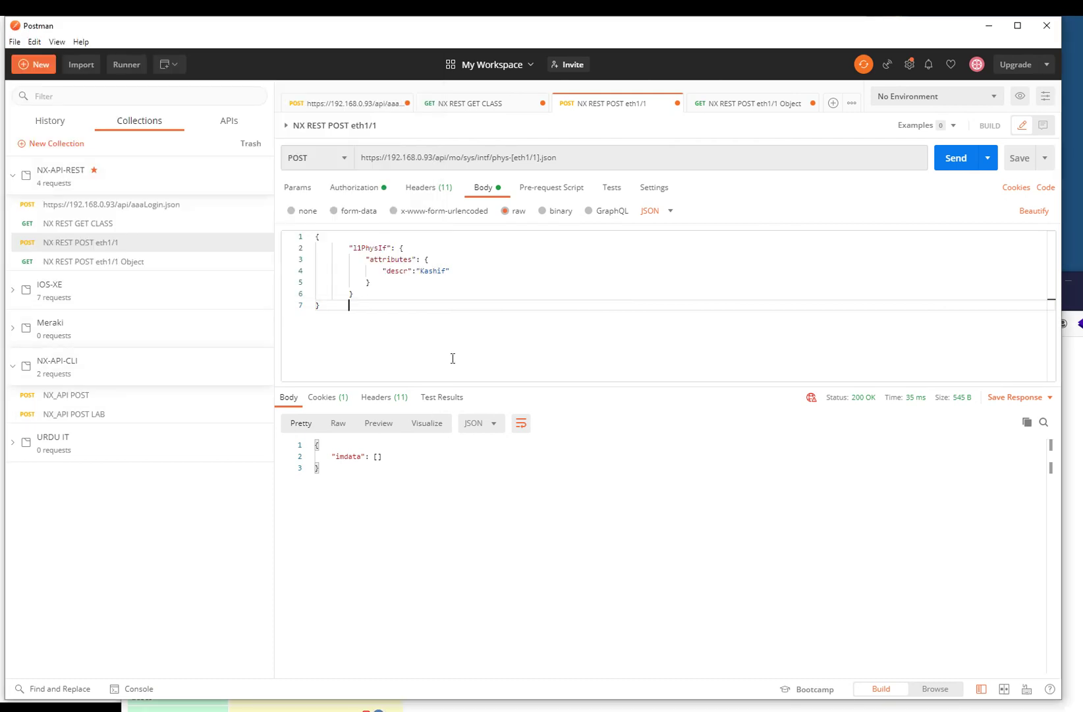
click(453, 359)
- Point the Object request back at eth1/1, empty its body, and send it to read descr
click(126, 261)
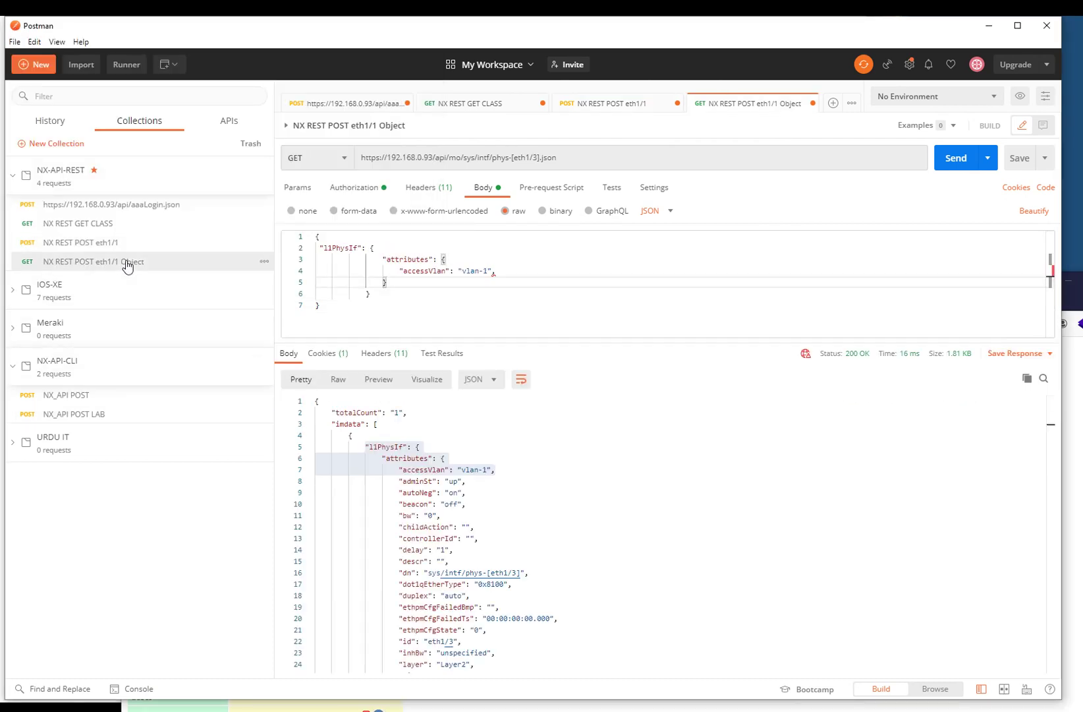
click(537, 157)
key(BackSpace)
text(1)
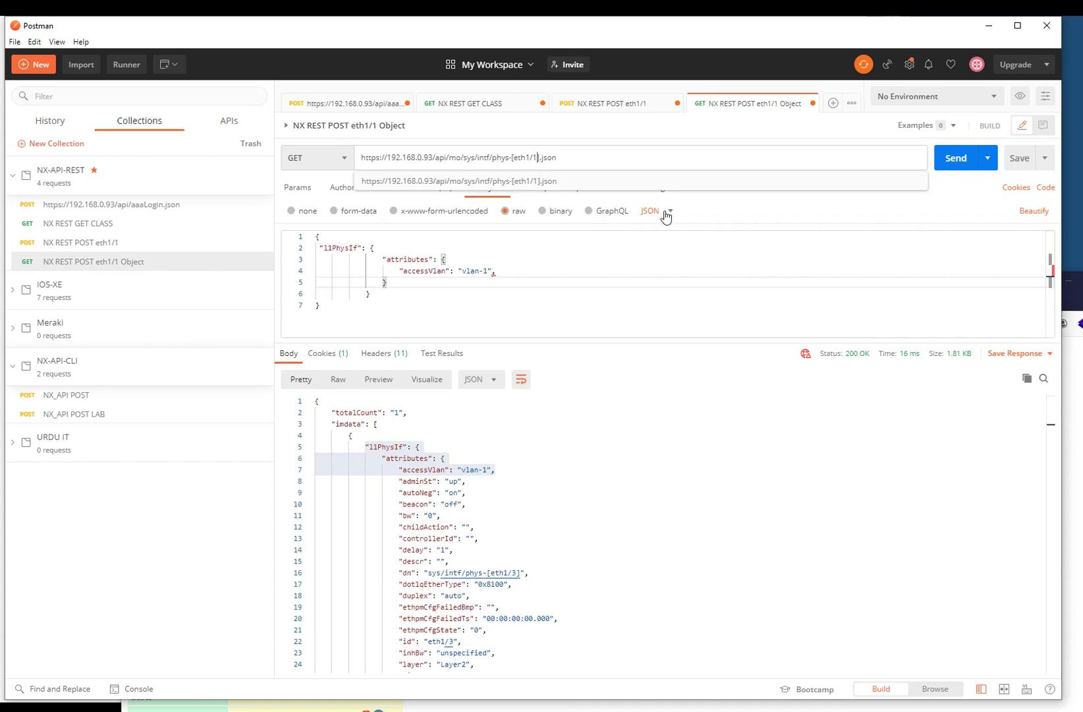
drag(397, 301, 199, 121)
key(BackSpace)
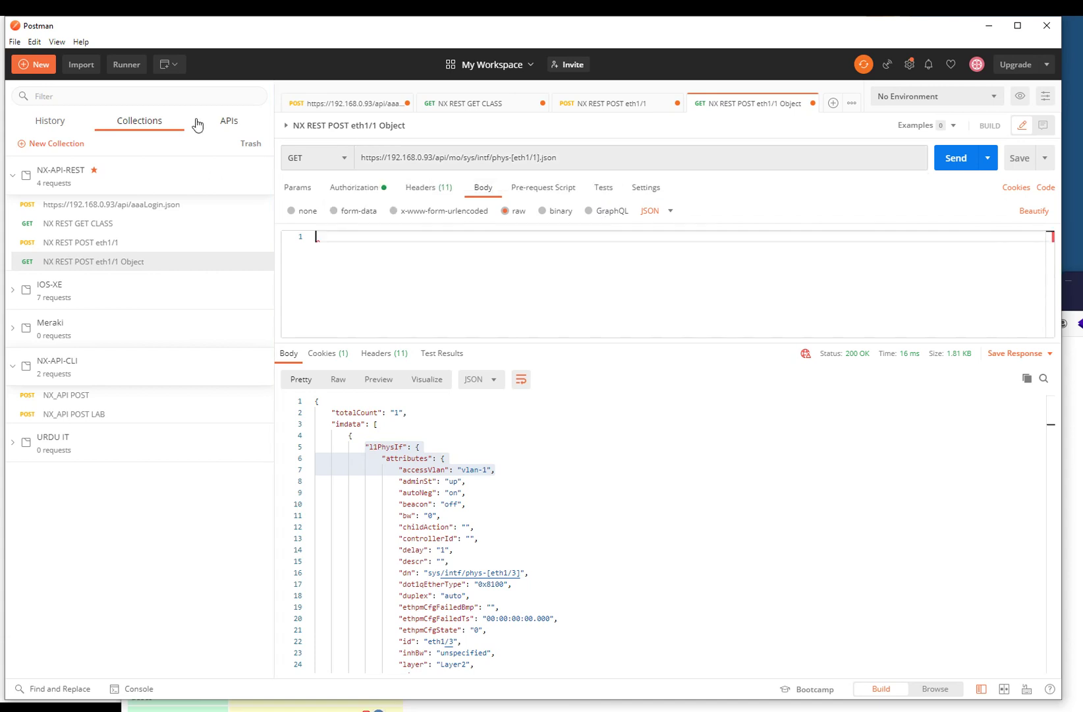
click(955, 158)
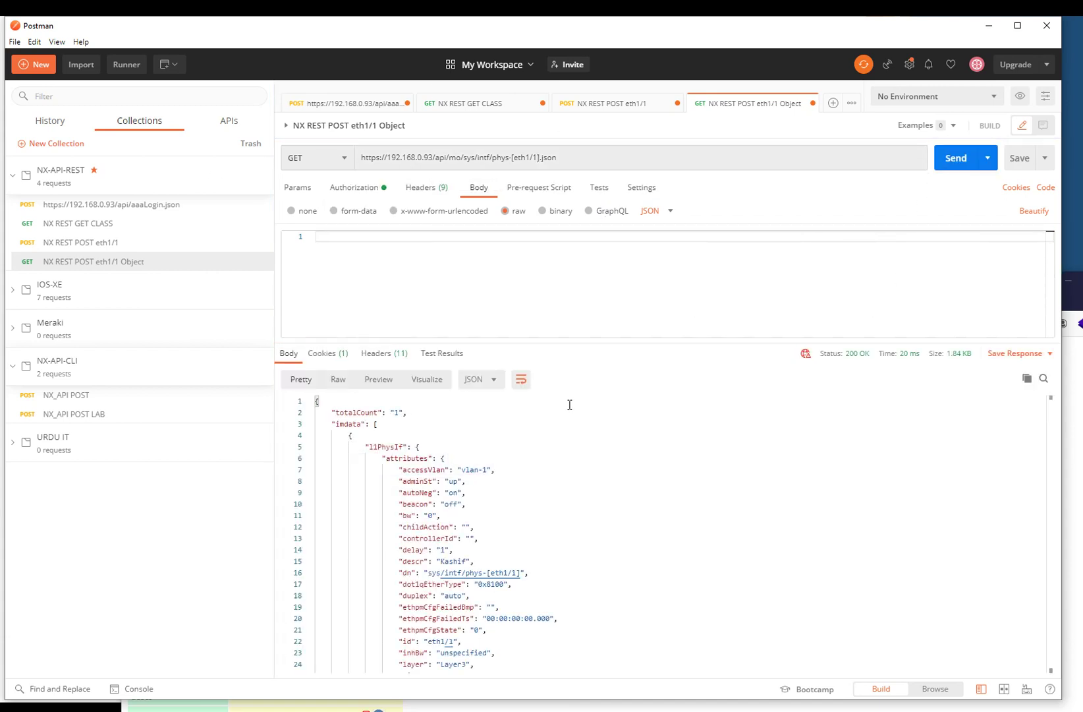
scroll(459, 460, down, 1)
drag(412, 529, 475, 529)
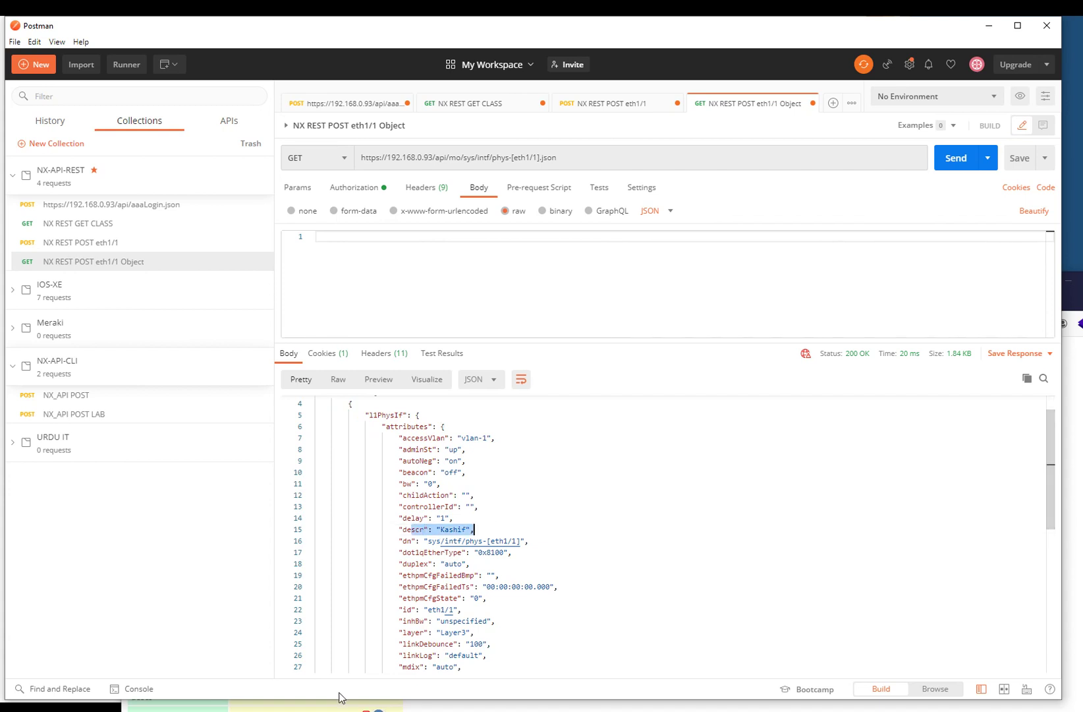
click(66, 243)
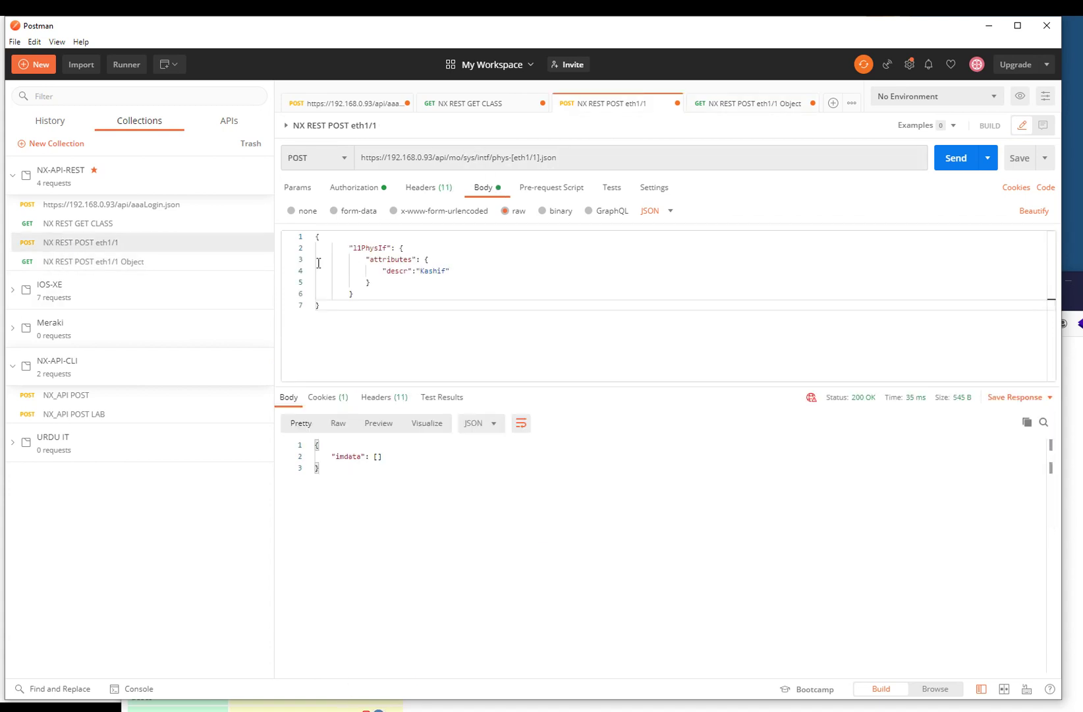
- Send descr 'URDUIT -UPLINK' for eth1/1, then refetch the eth1/1 Object to confirm it
click(355, 187)
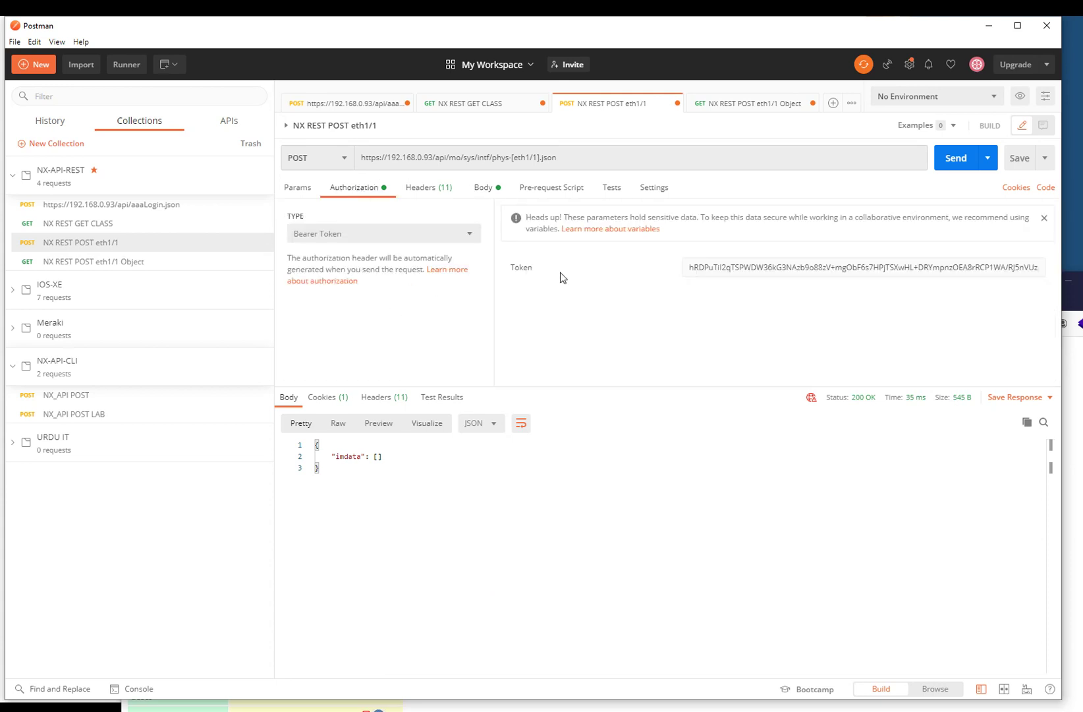
click(484, 187)
double_click(432, 271)
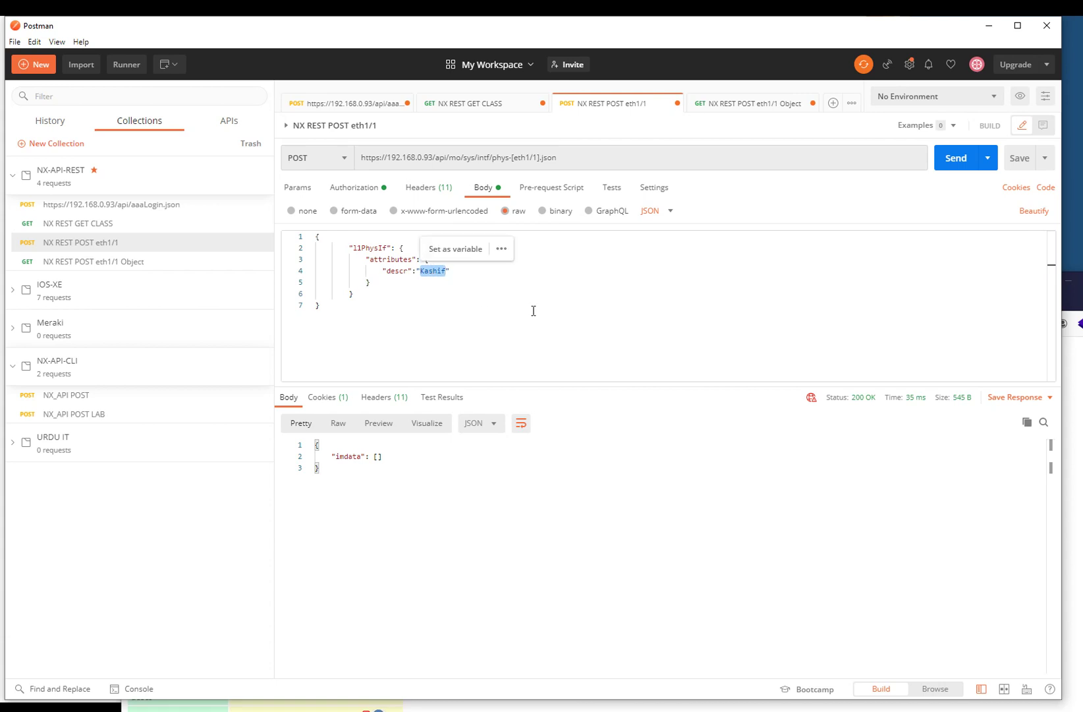
text(URDUIT )
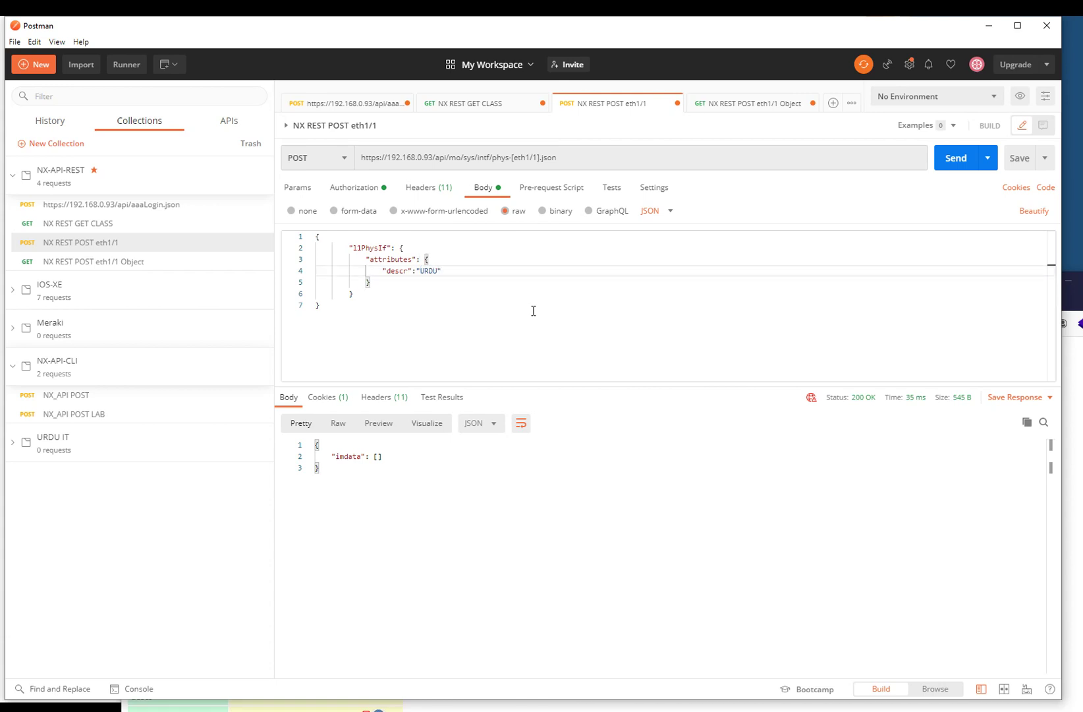
text(-UPLOINK)
key(Left)
key(Left)
key(Left)
key(Left)
key(BackSpace)
key(End)
click(956, 158)
click(124, 261)
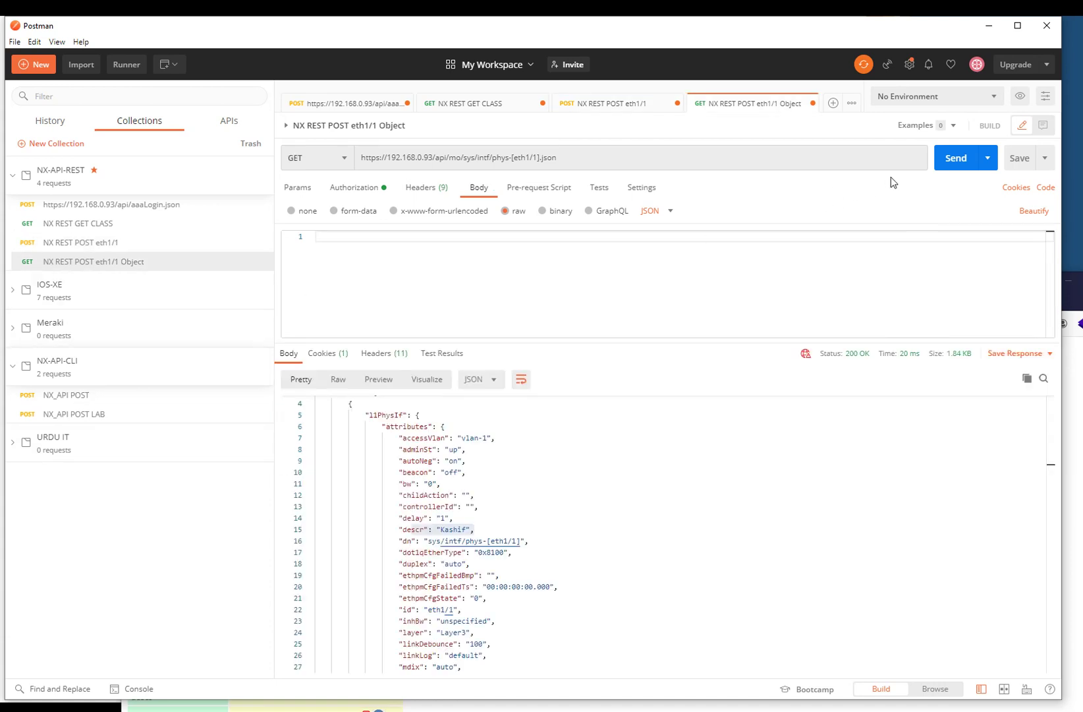
click(956, 166)
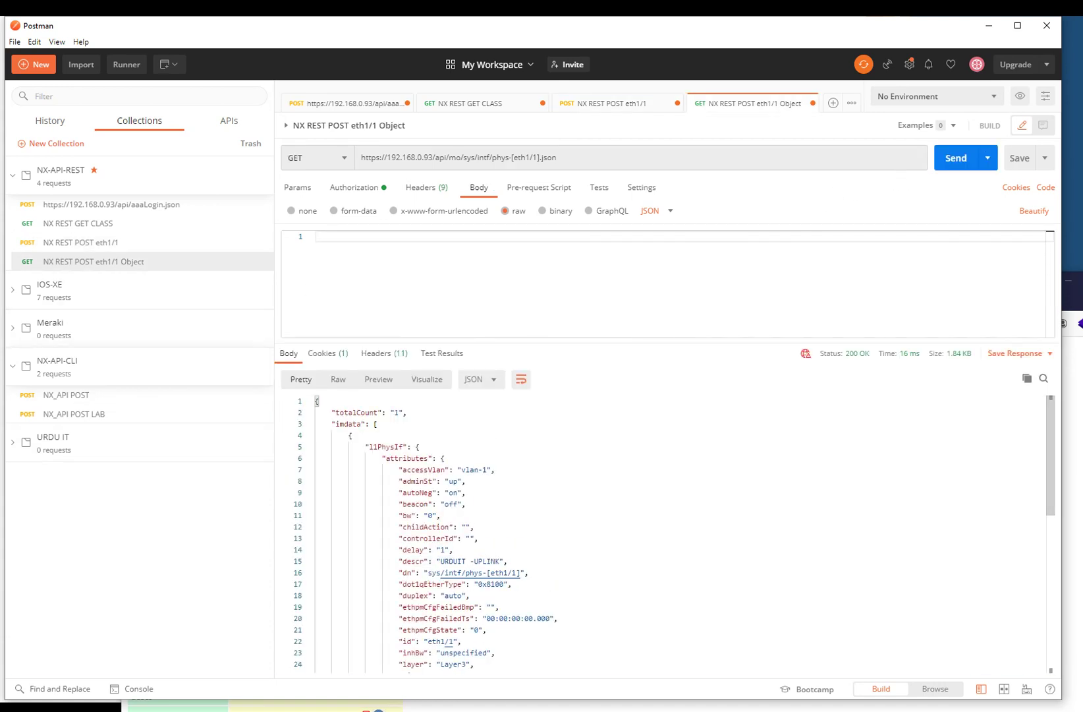
- Rerun 'show int status' and 'show cdp neighbors' in PuTTY, then enlarge the terminal window
key(alt+Tab)
key(q)
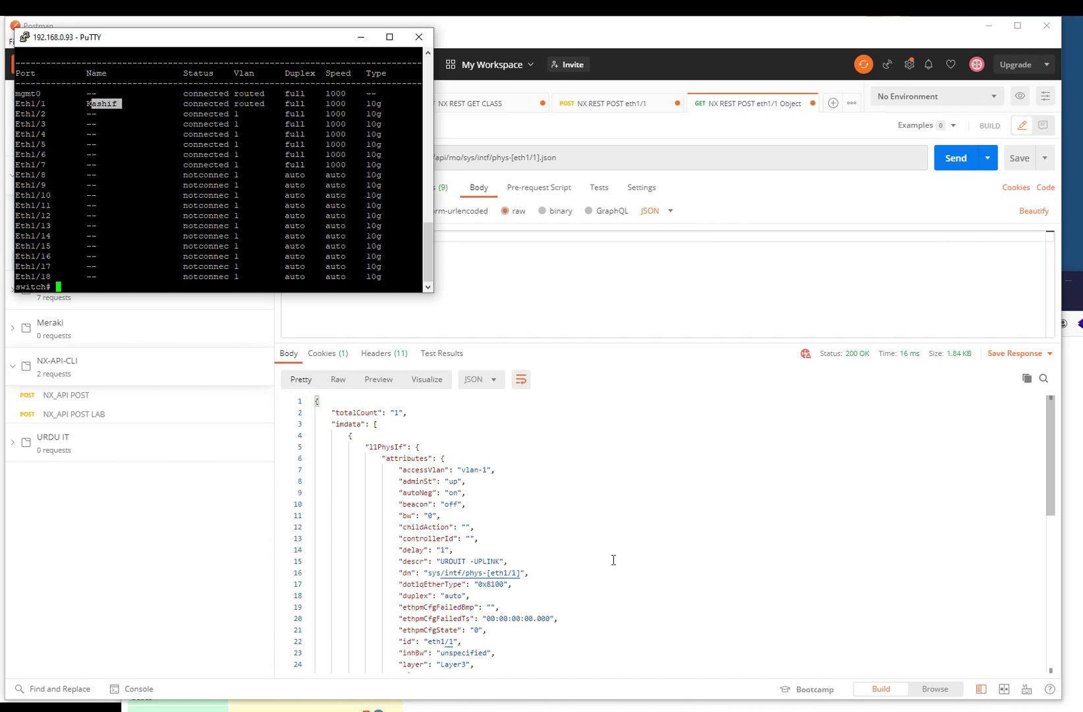
key(Up)
key(Return)
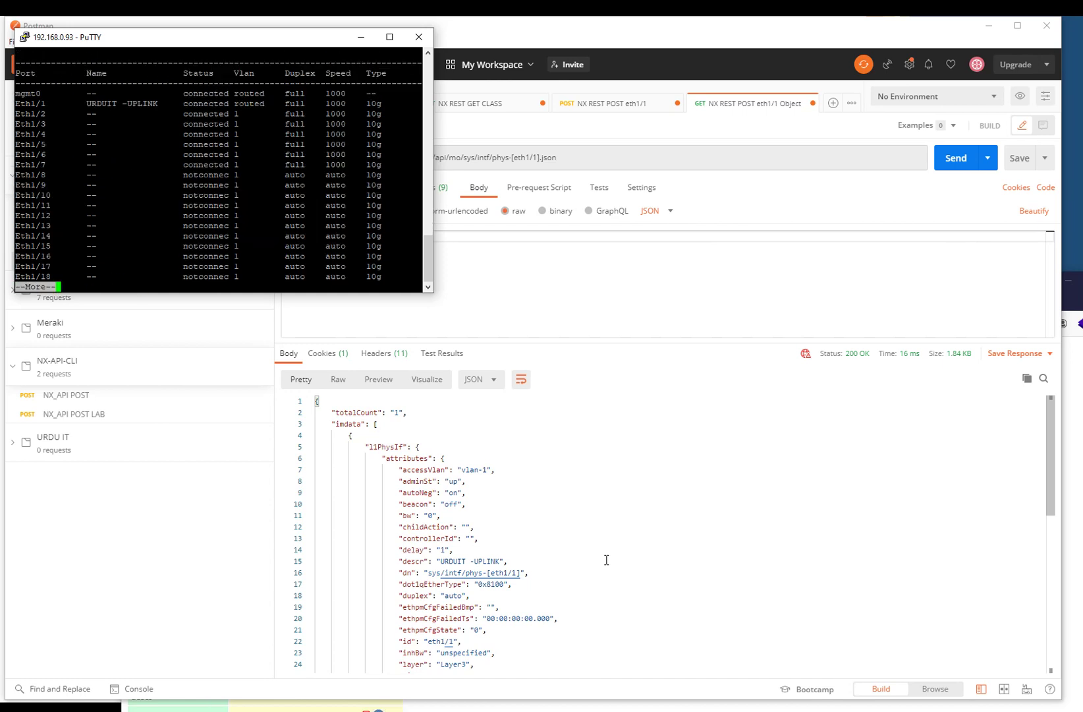
text(qshow cdp)
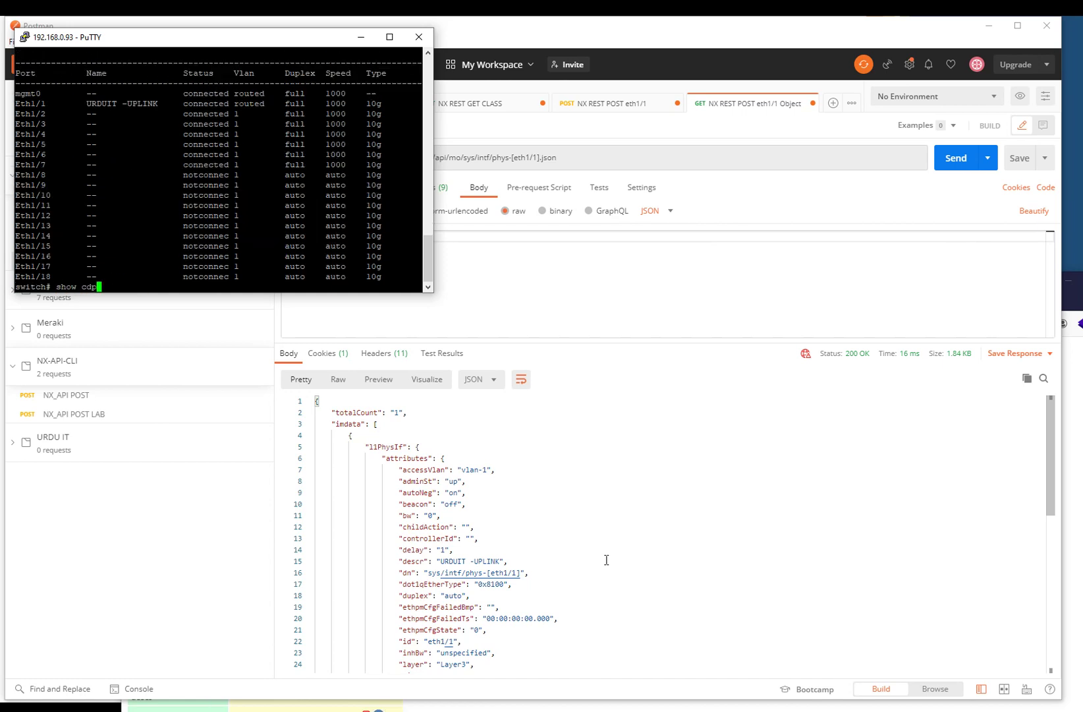
text( neighbors)
key(Return)
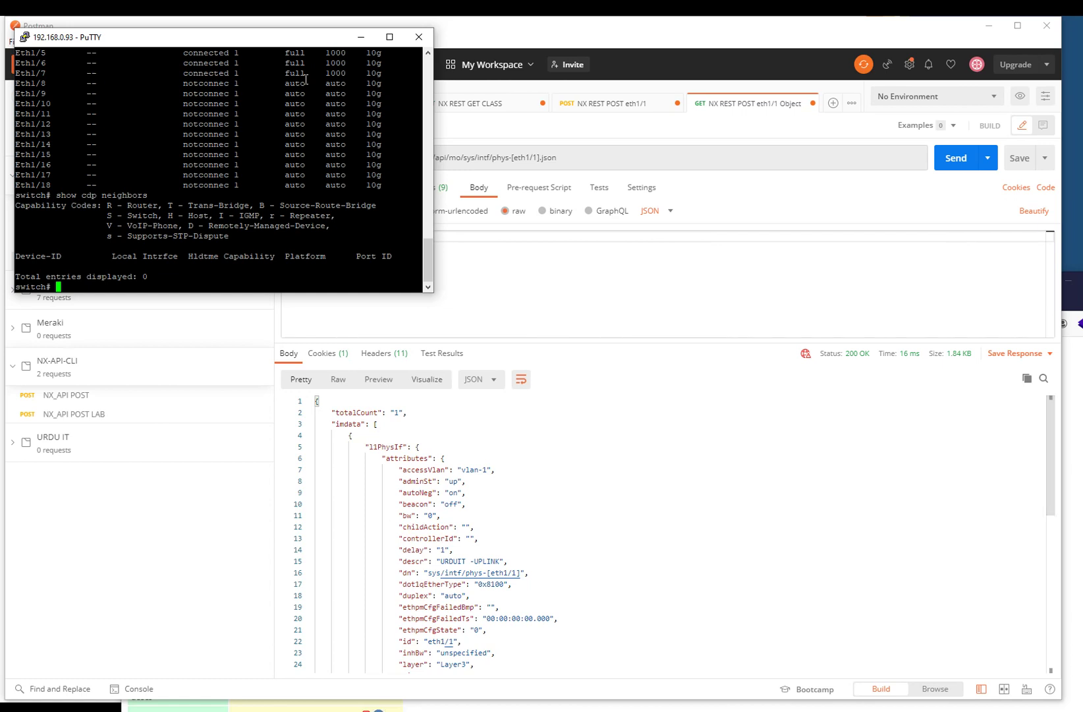
drag(279, 40, 710, 165)
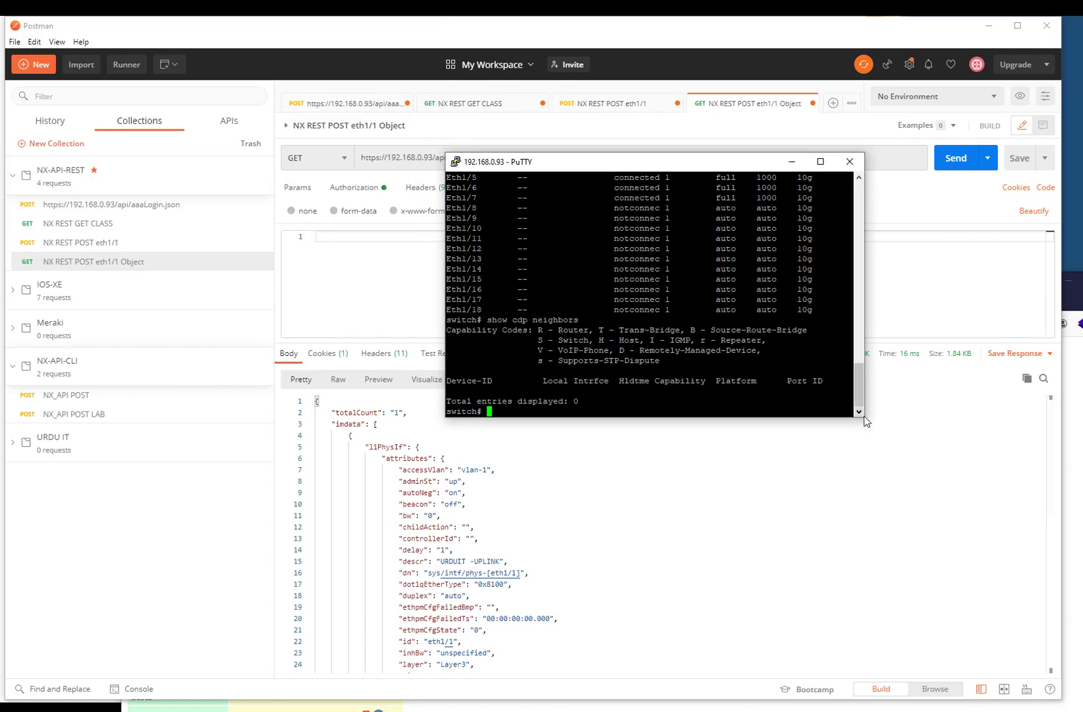
drag(864, 416, 980, 628)
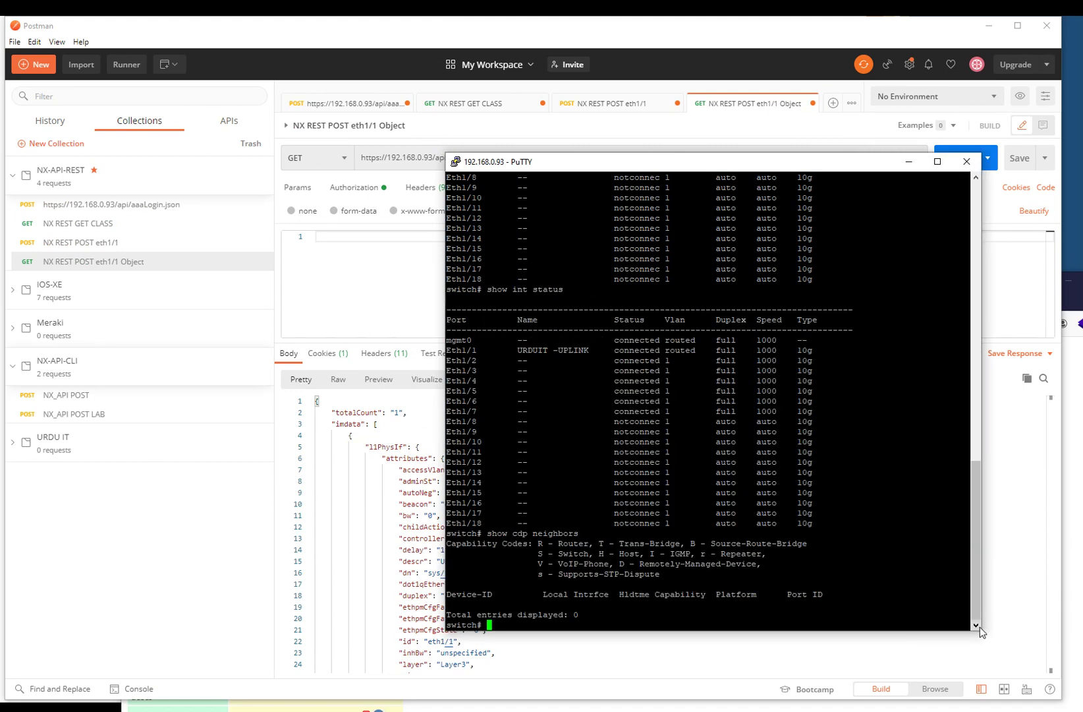
- Launch Notepad from the Start search and move its window to the right
key(super)
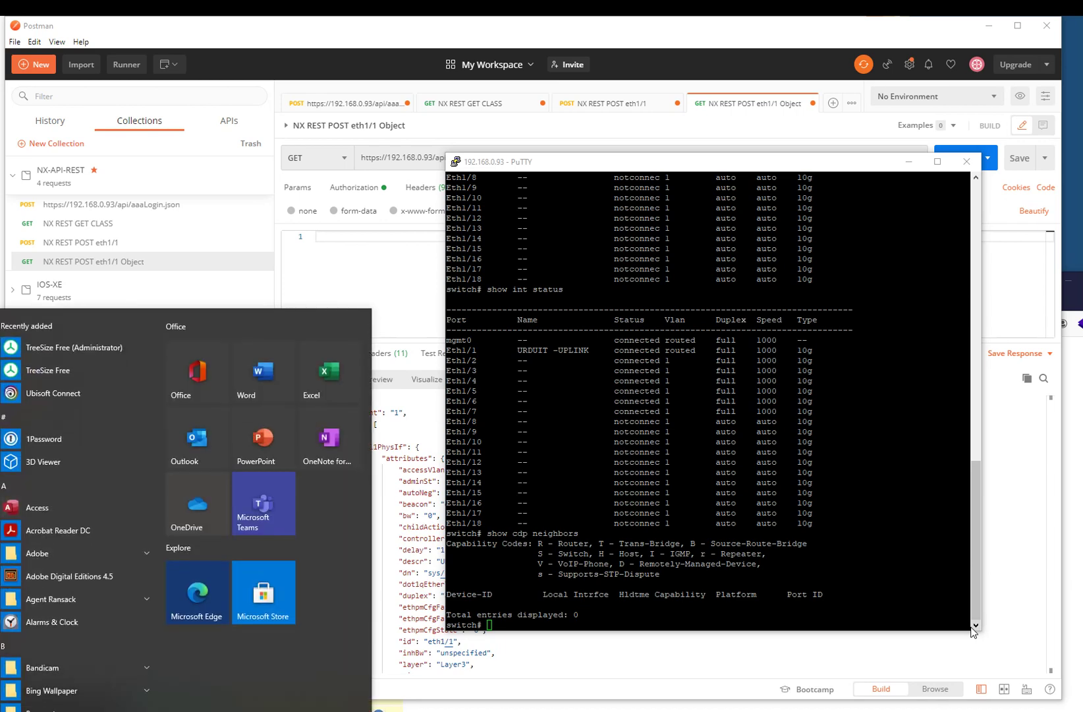
text(not)
key(Escape)
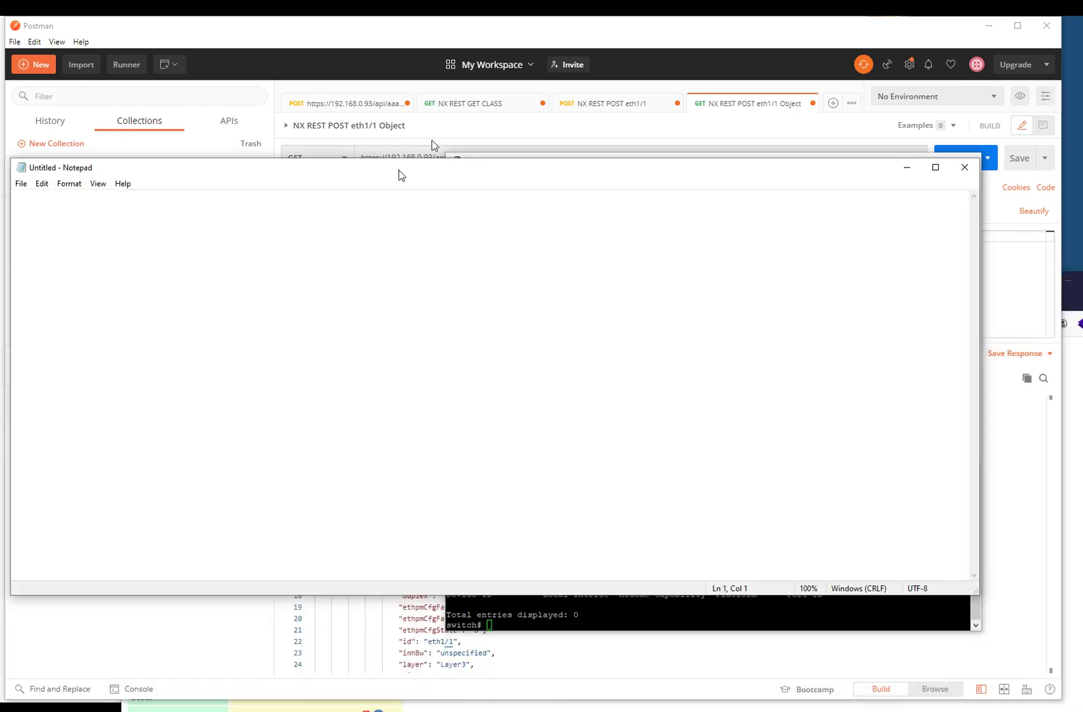
drag(399, 173, 459, 170)
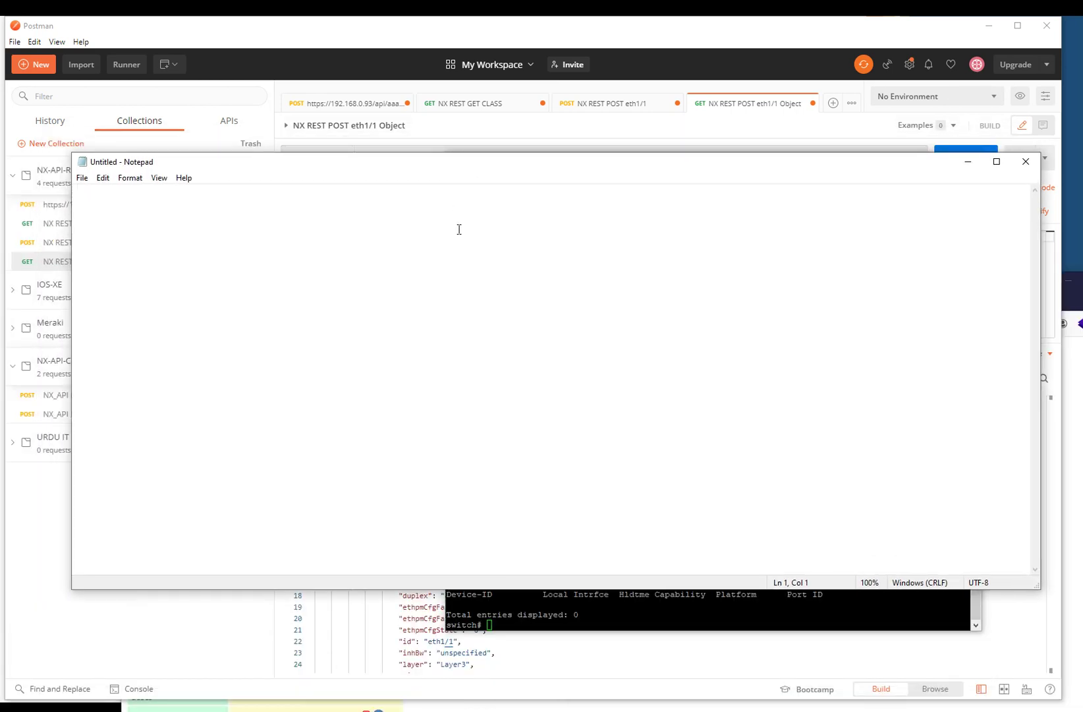
- Write the note 'API CLI = Show cdp neighbour' and return to Postman
text(API CLI )
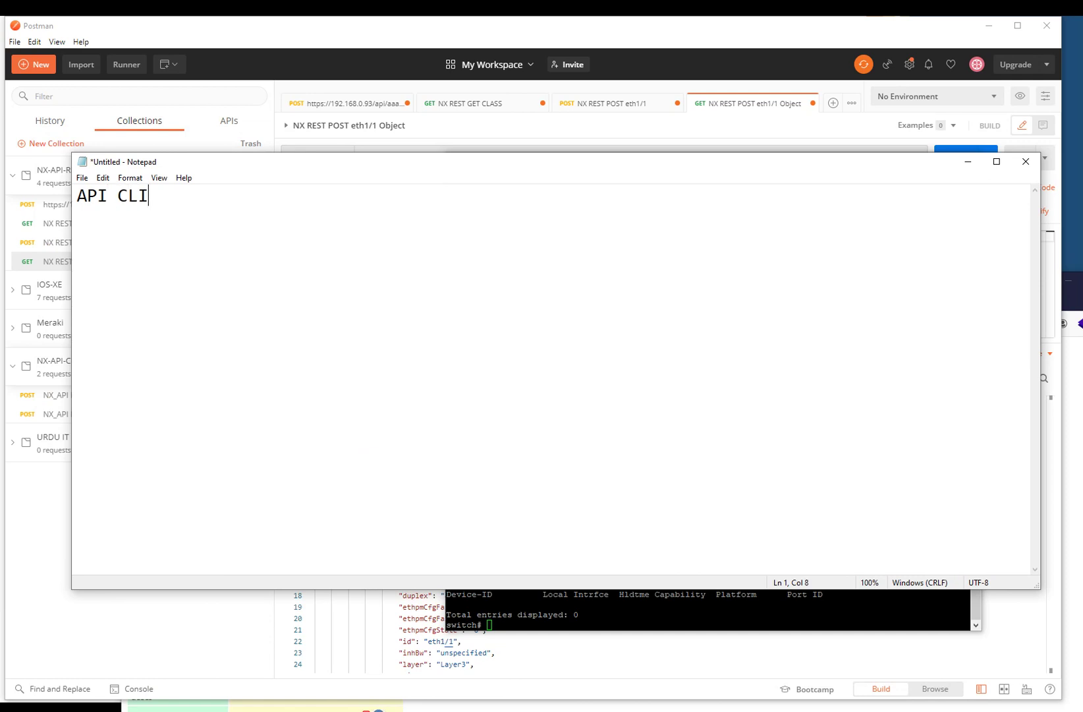
text(= Show cdp neighubout)
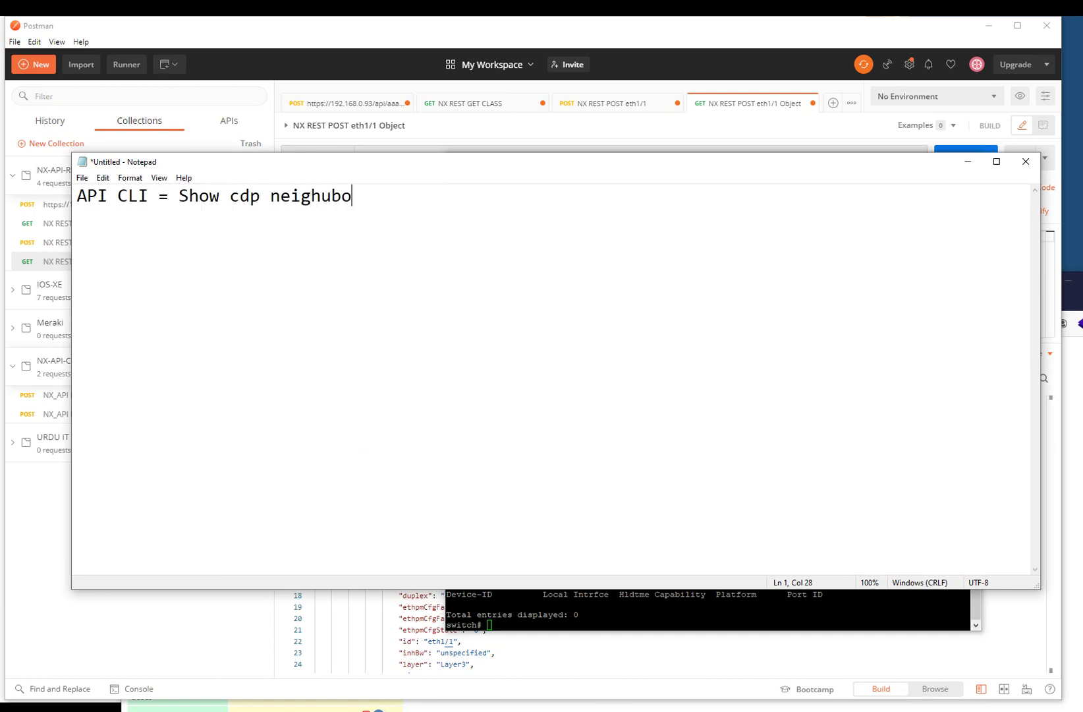
key(BackSpace)
key(BackSpace)
text(r)
key(BackSpace)
text(uir)
key(BackSpace)
key(BackSpace)
text(r)
key(Return)
key(Return)
click(309, 24)
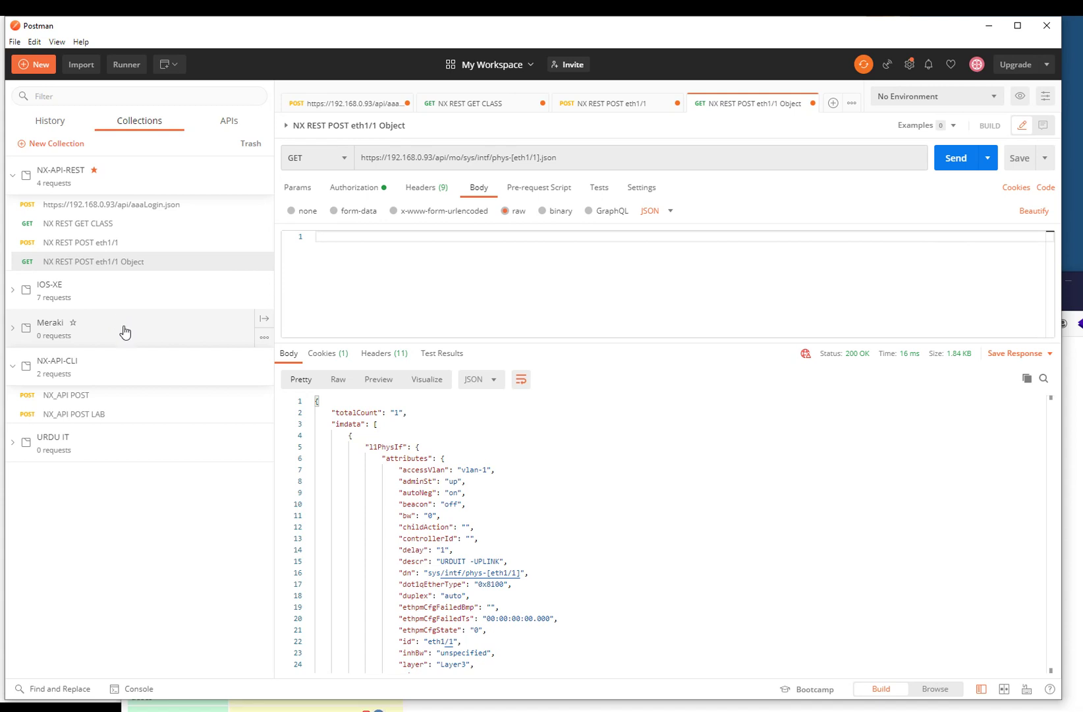
- Send NX_API POST to the sandbox and NX_API POST LAB to 192.168.0.100/ins, then reopen NX REST POST eth1/1
click(66, 395)
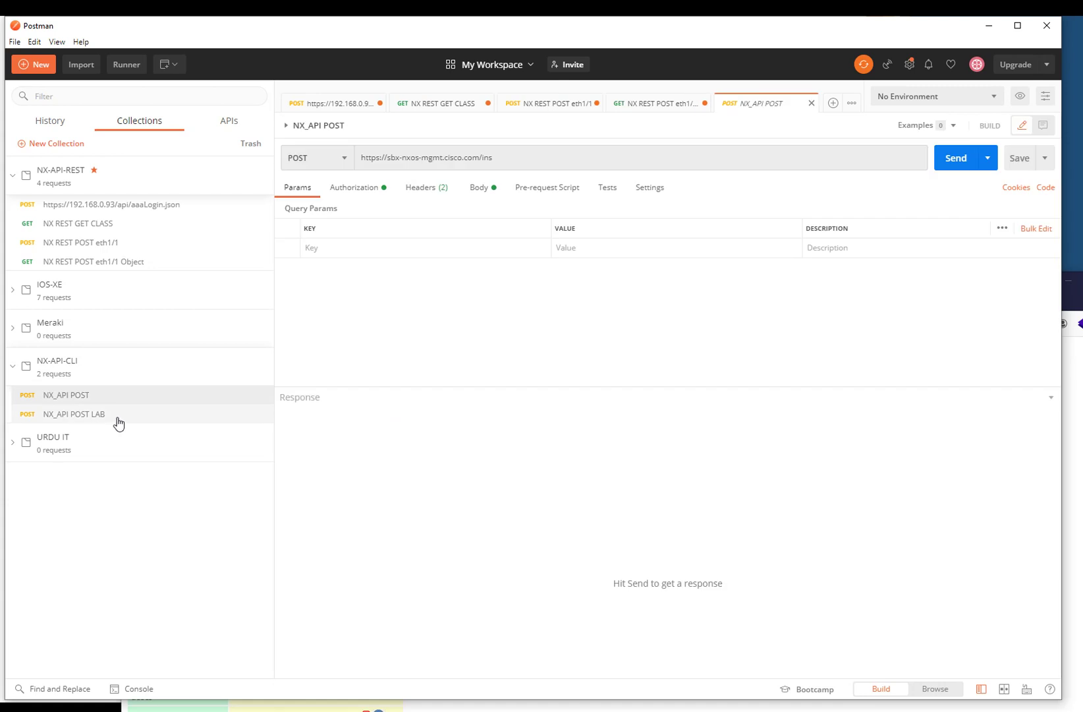
click(947, 162)
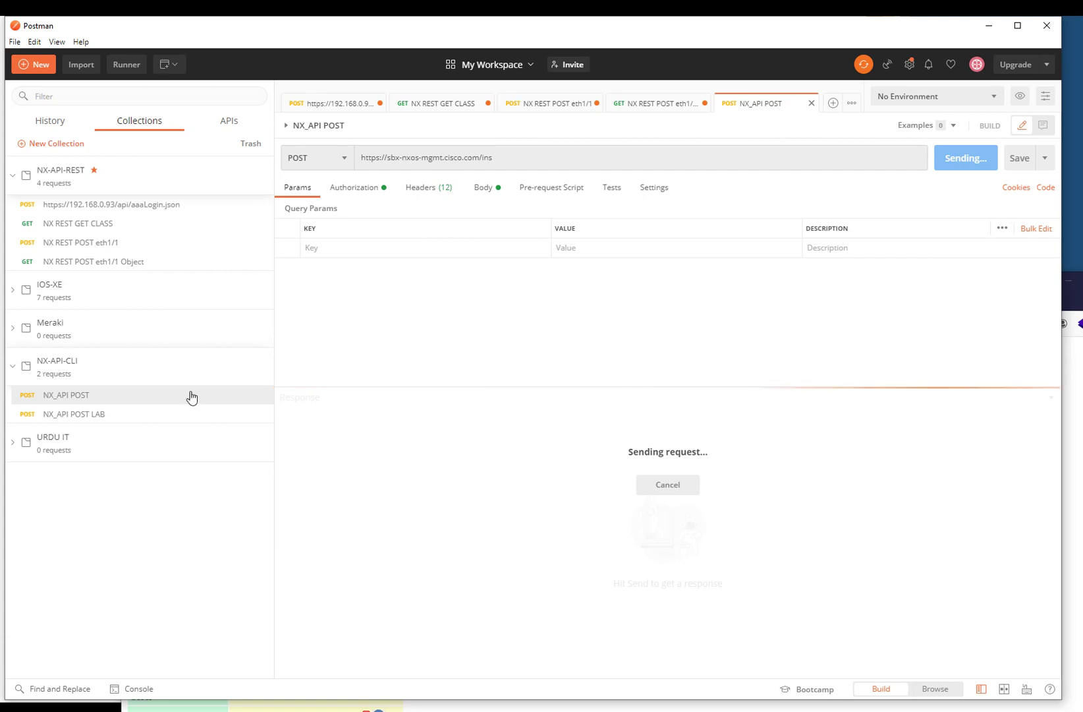
click(128, 412)
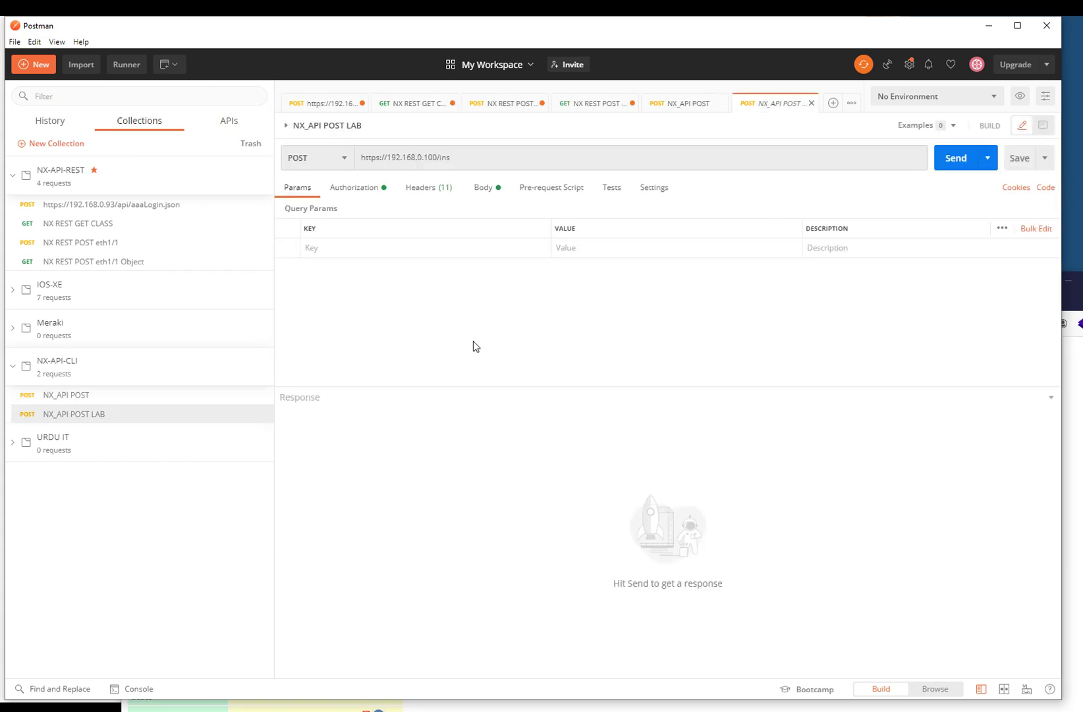
click(944, 165)
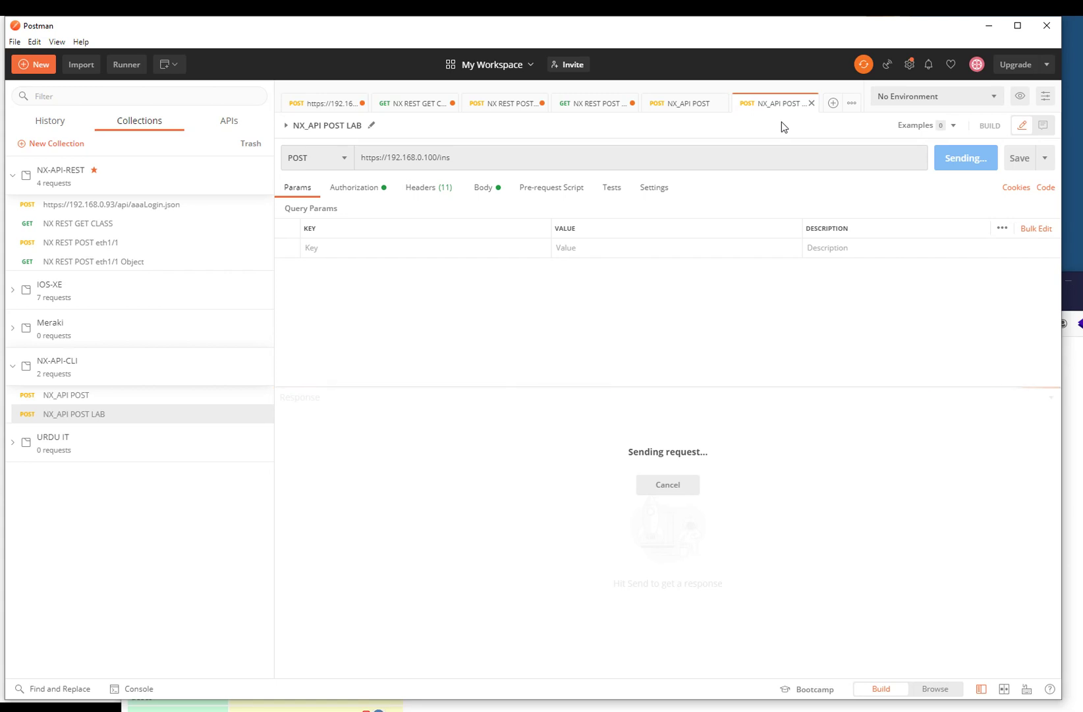
click(130, 245)
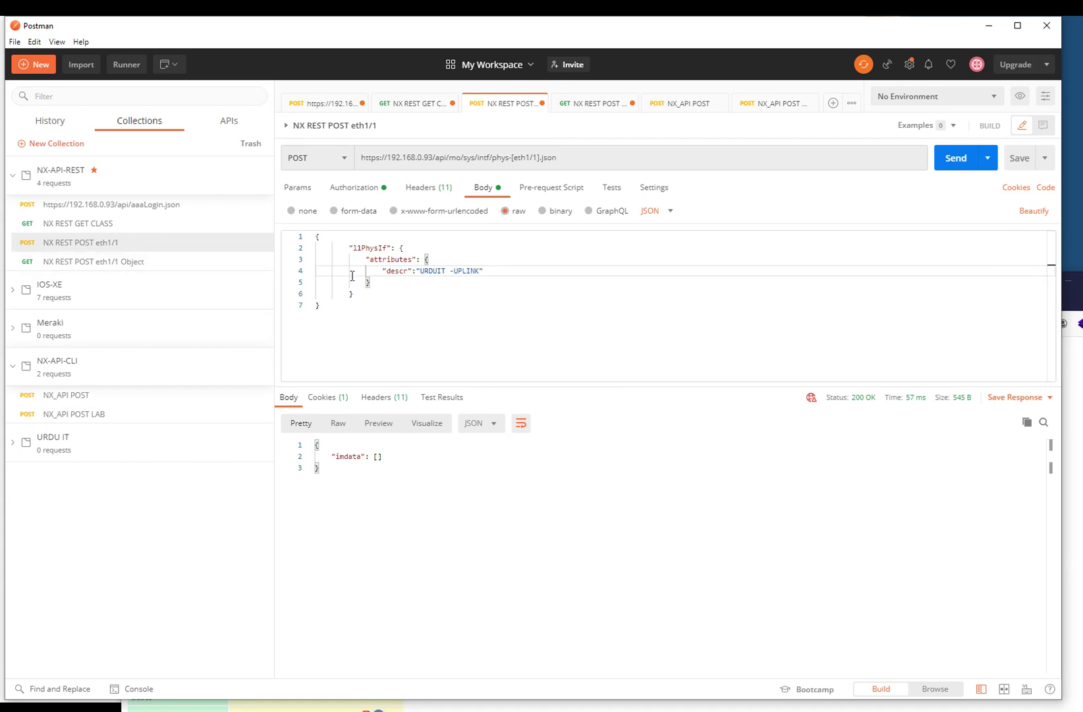